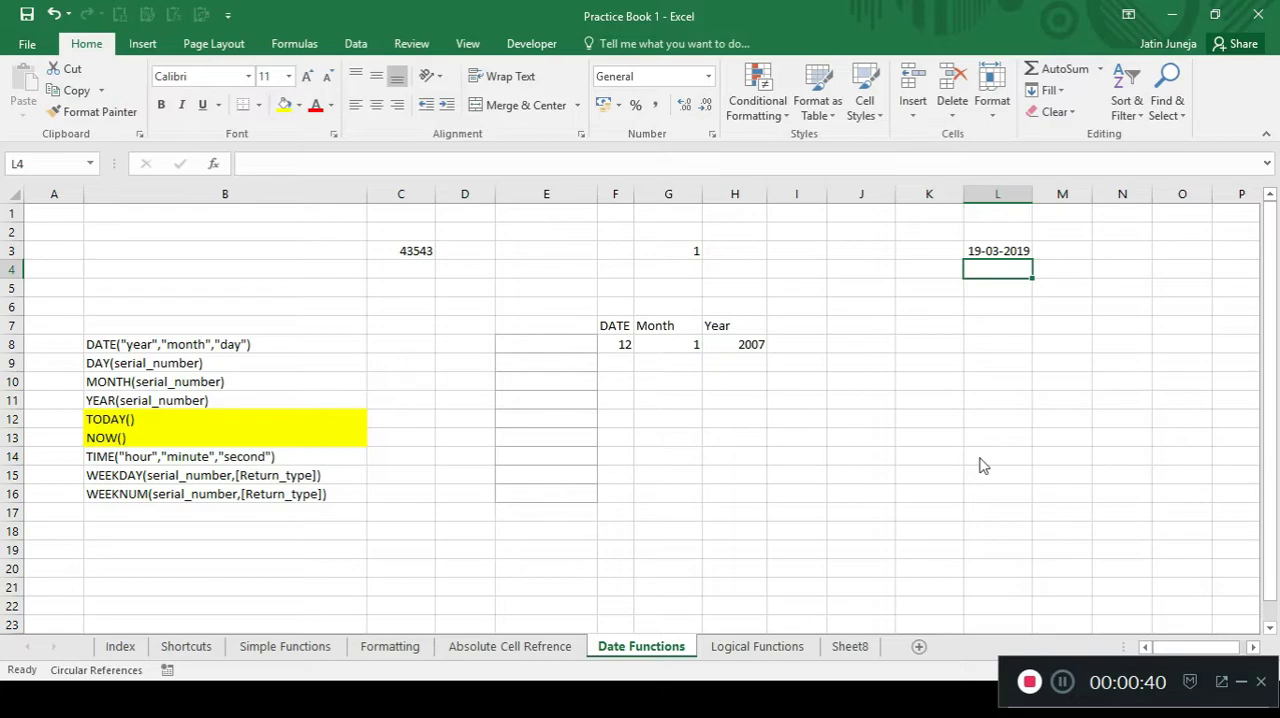
Change the number format of cell L3 from Date to General.
key(Up)
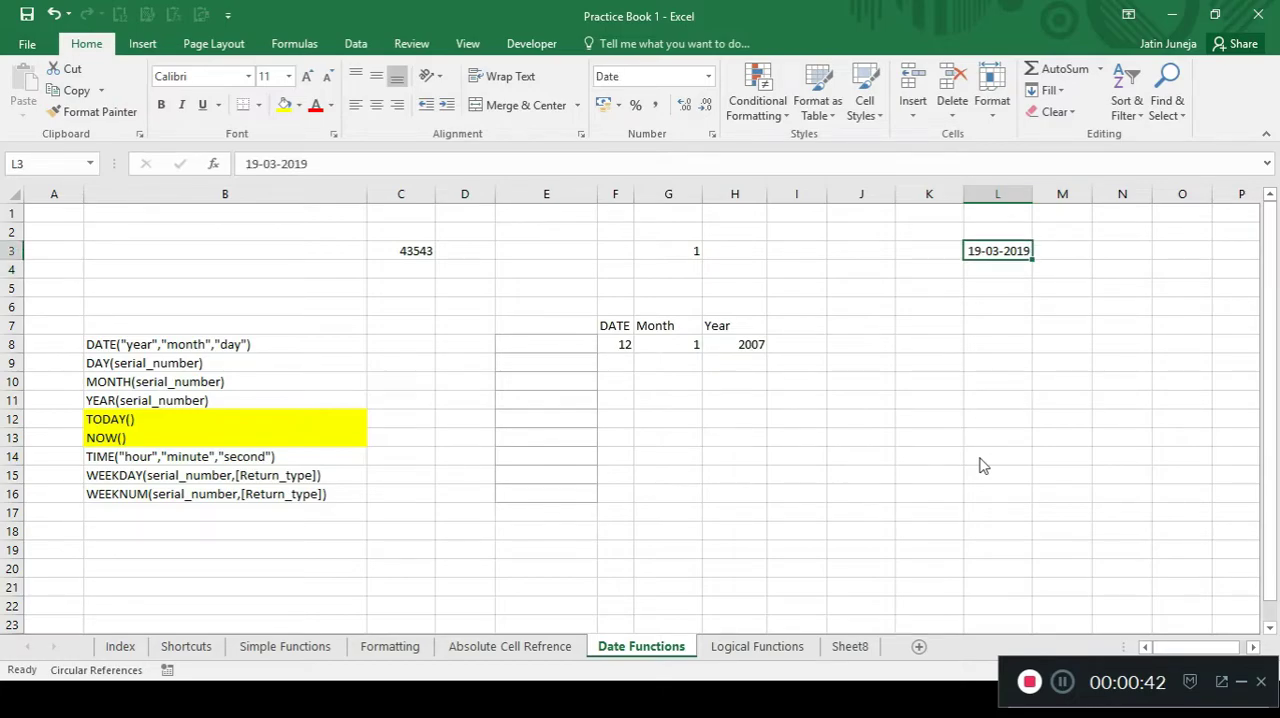
click(708, 77)
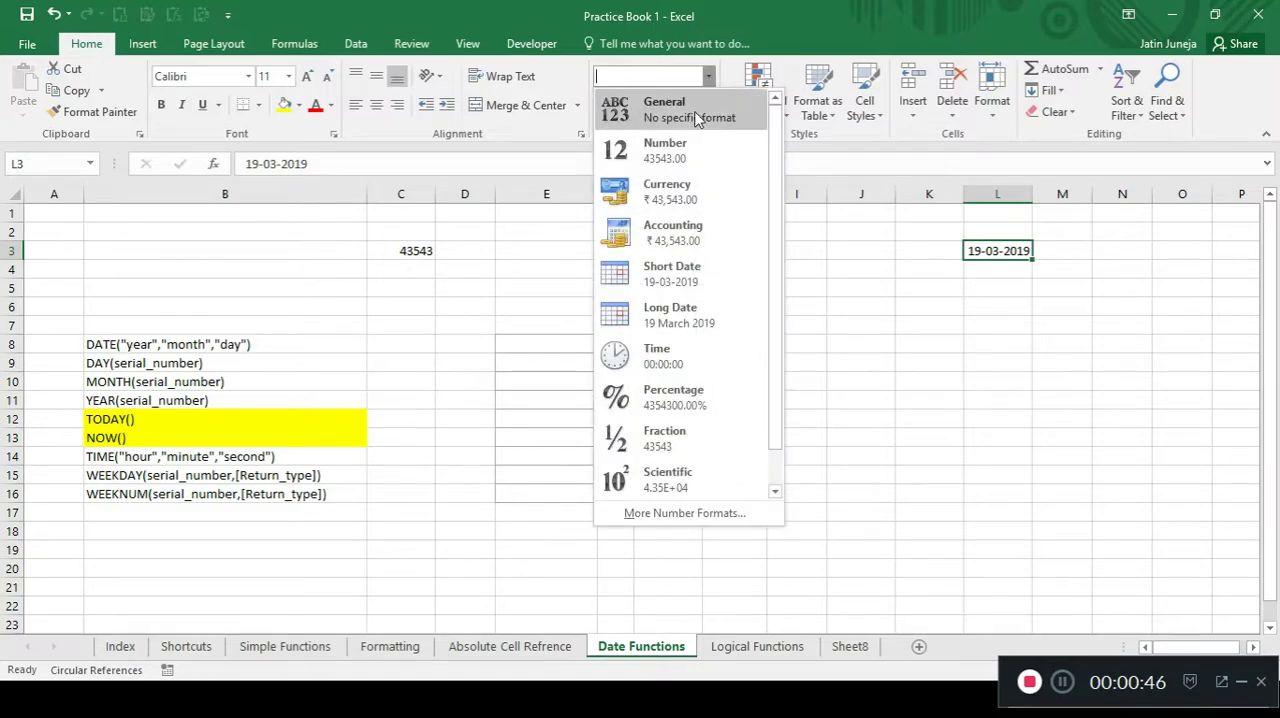
click(690, 110)
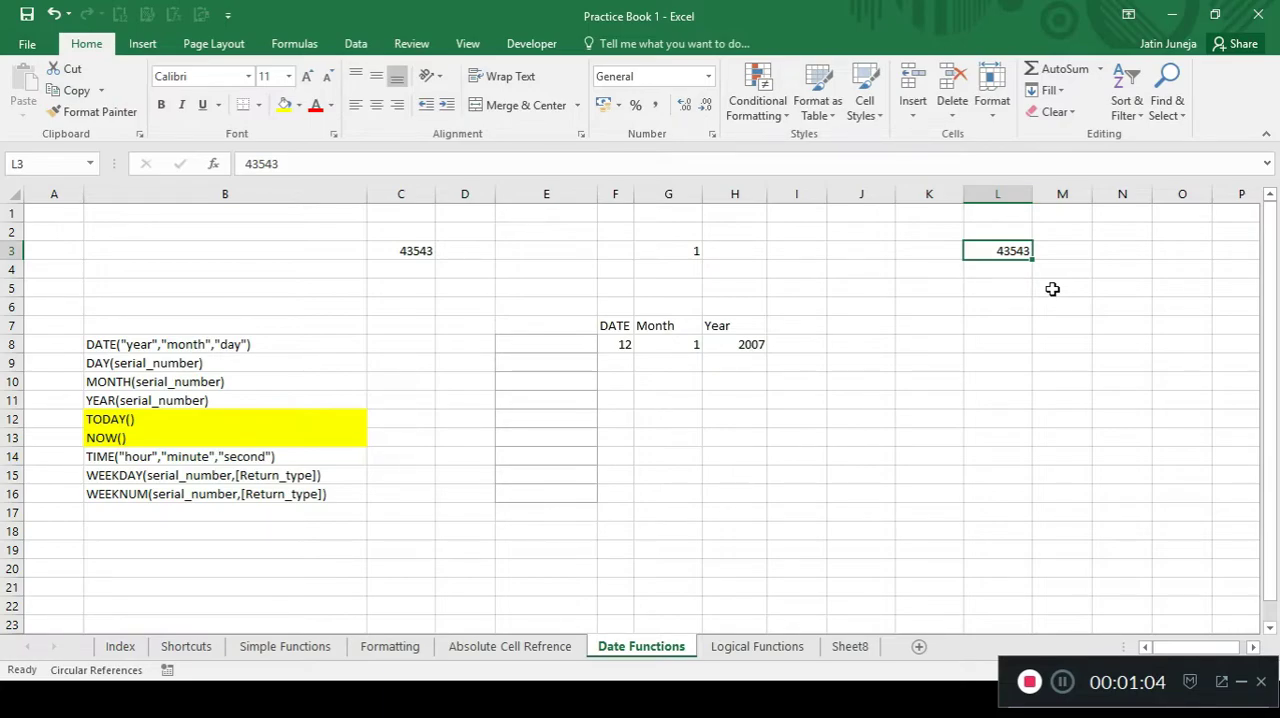
Enter the date 1/1/1900 in cell J3.
click(862, 247)
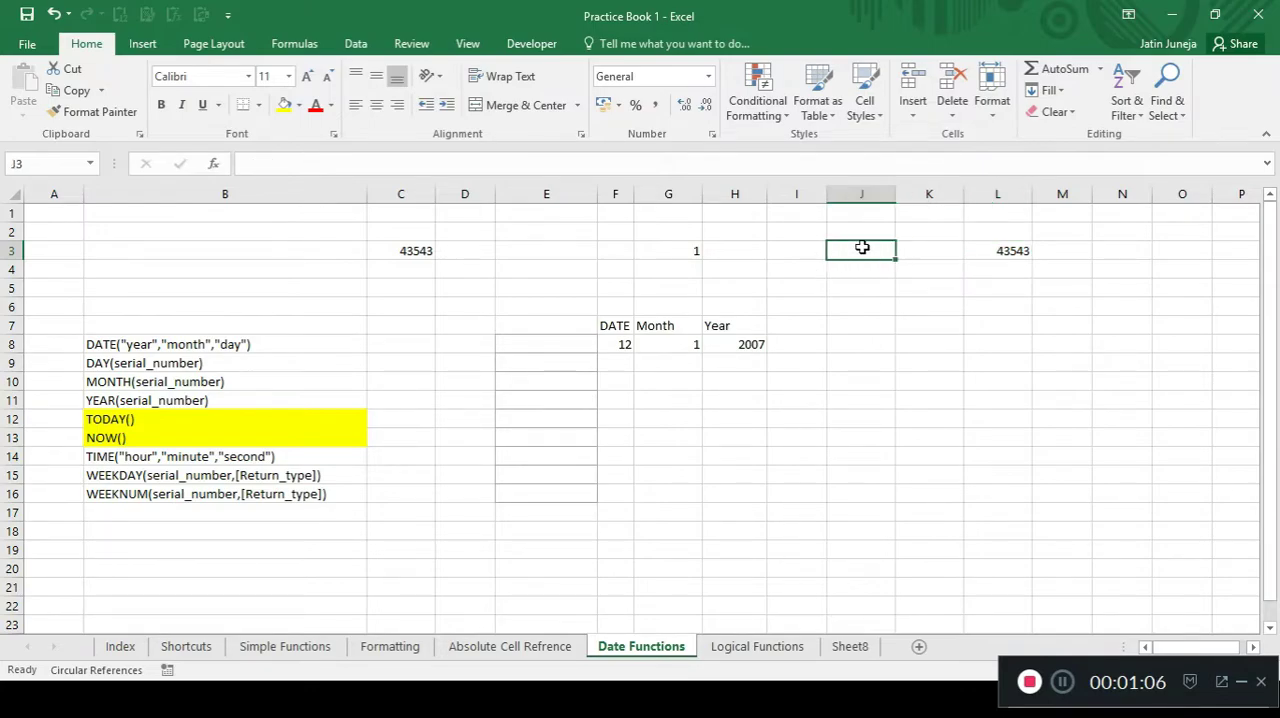
click(1011, 250)
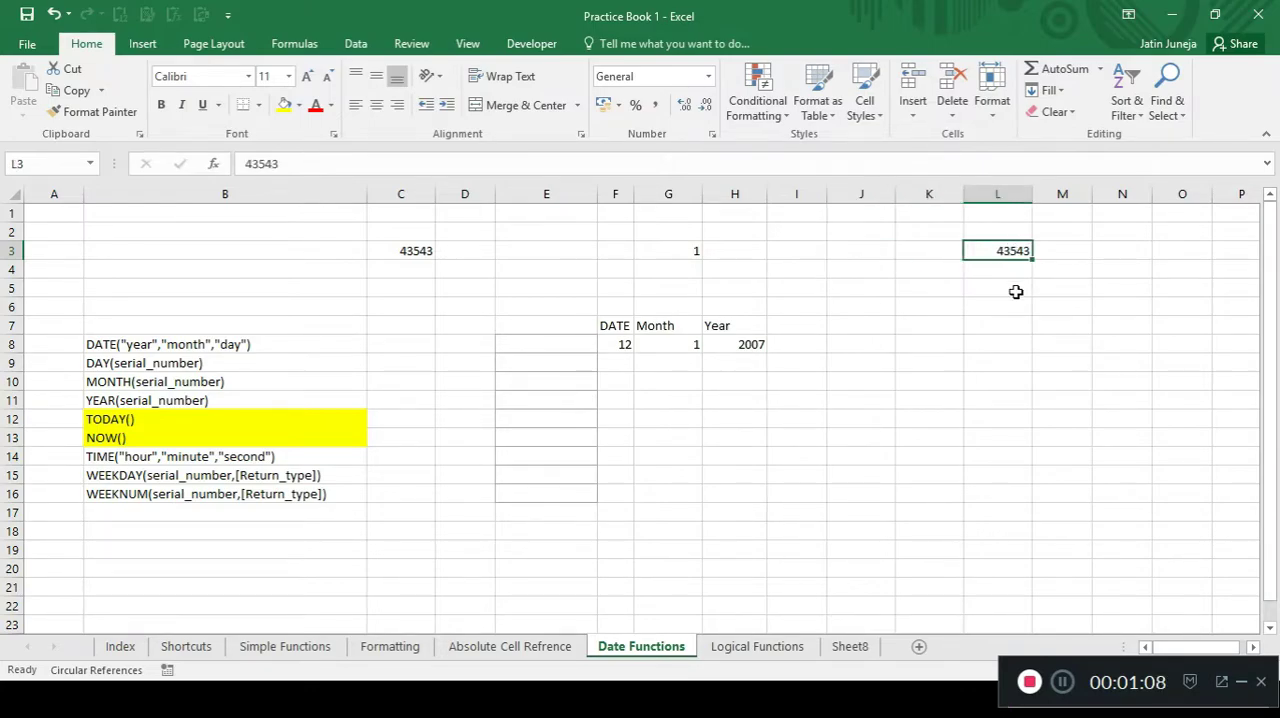
click(861, 253)
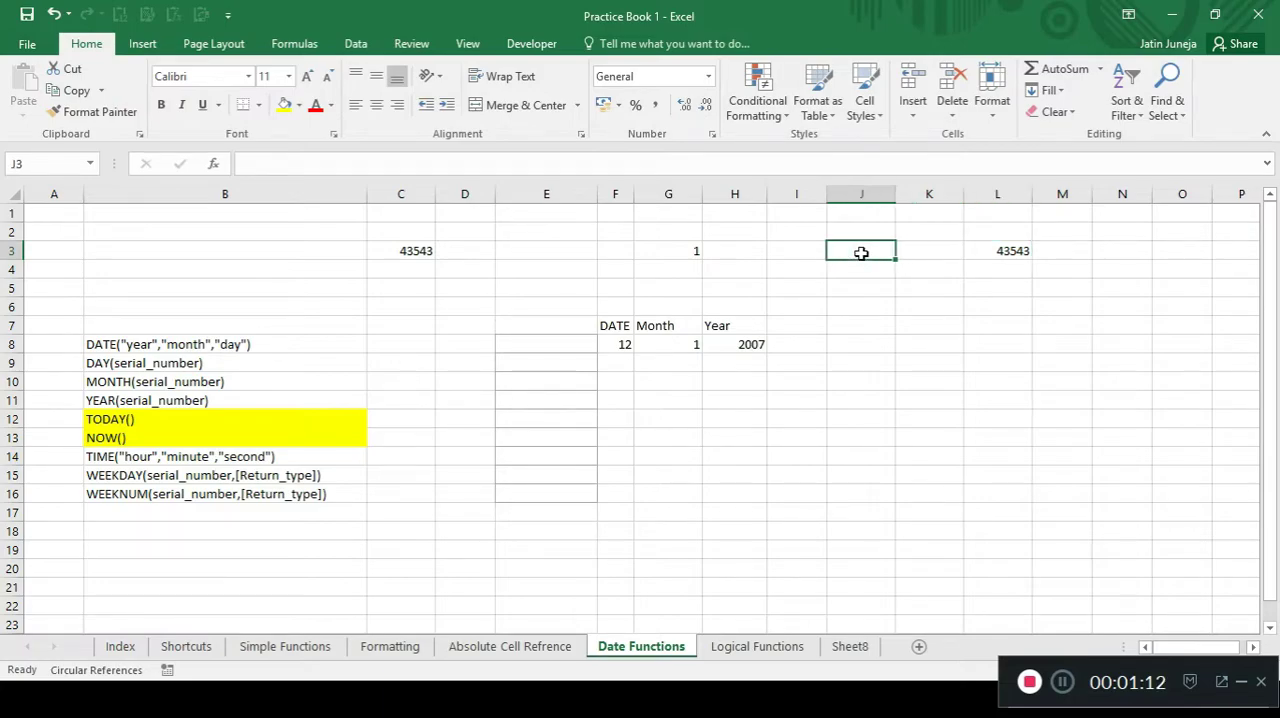
text(1/1/1900)
key(Return)
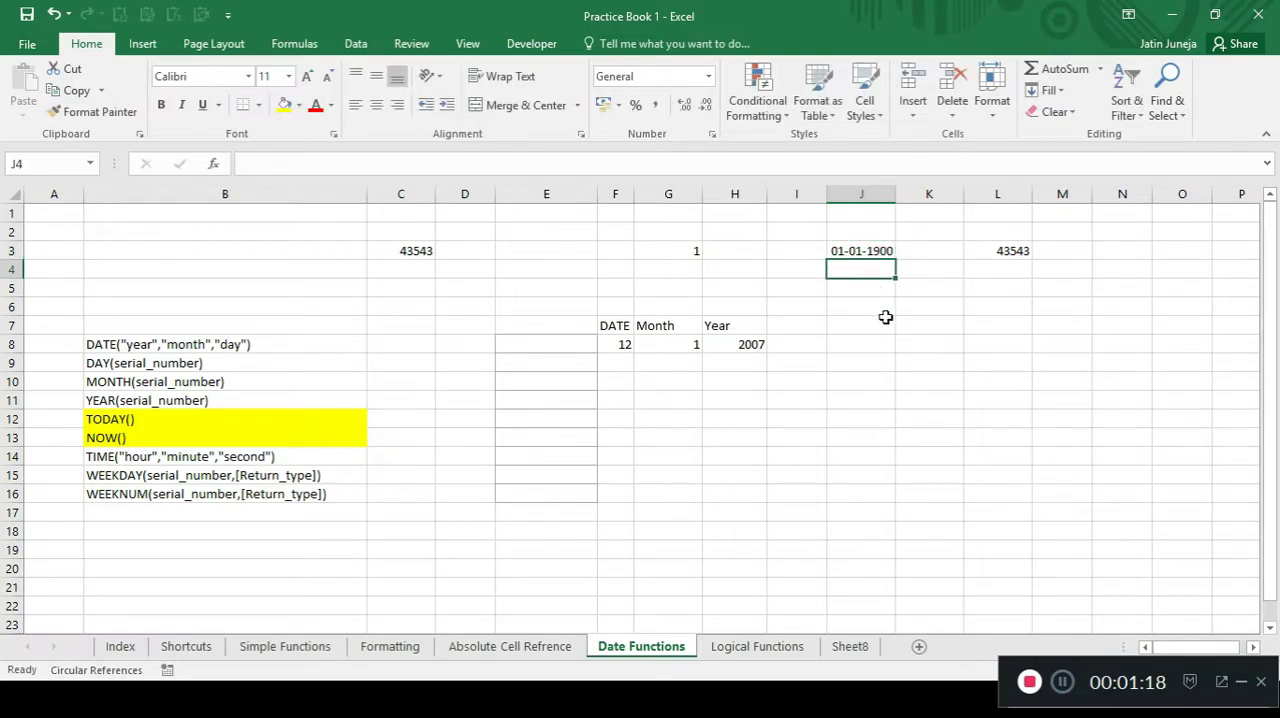
Apply the General number format to cell J3 and undo that format change.
key(Up)
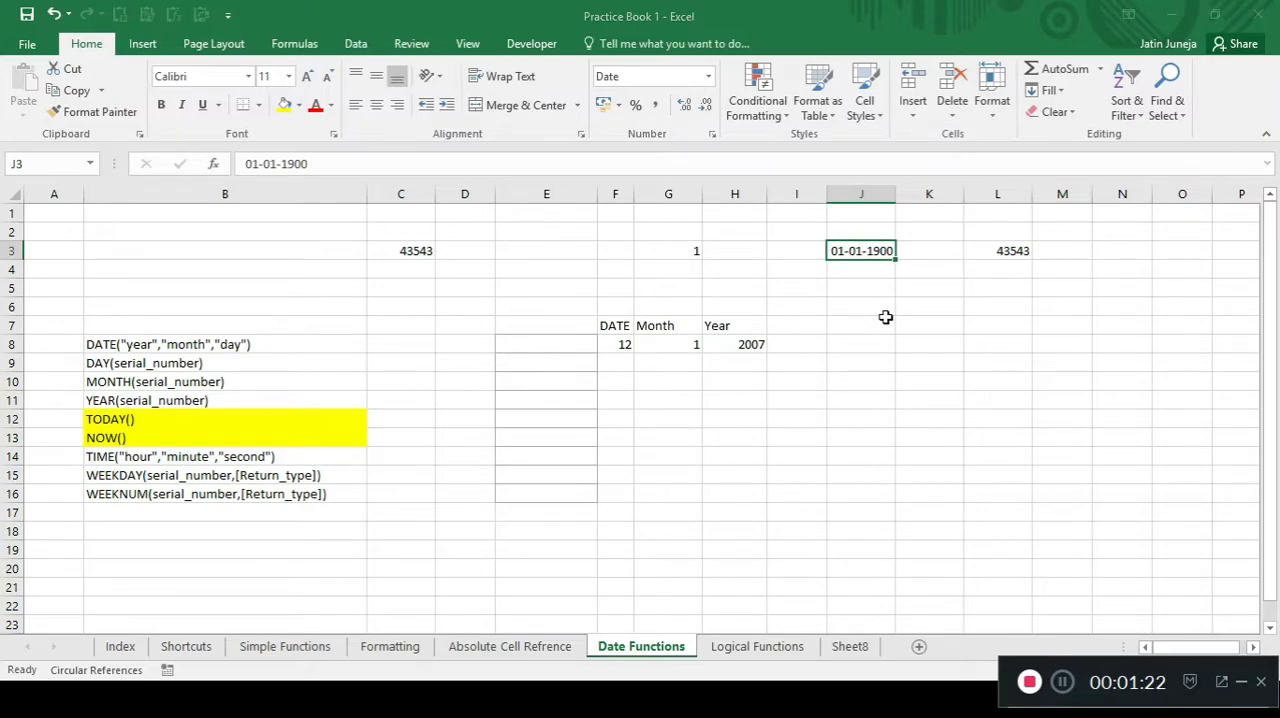
key(ctrl+1)
click(416, 210)
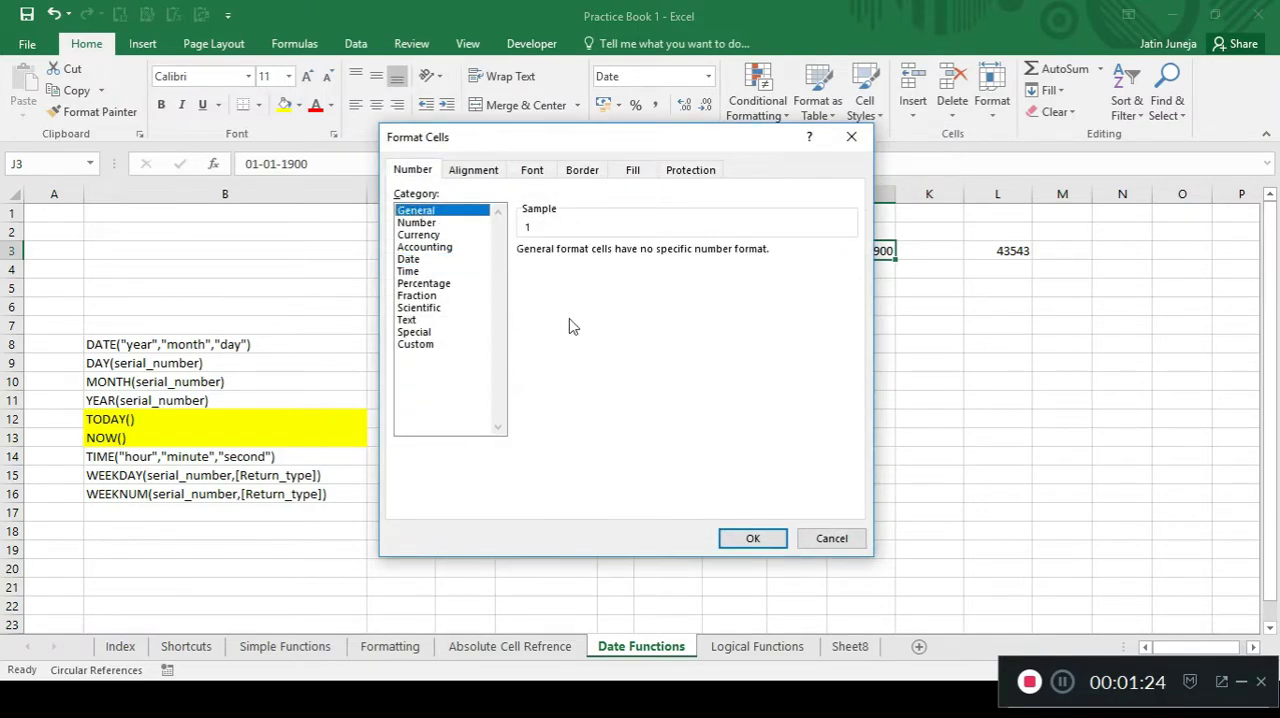
click(766, 534)
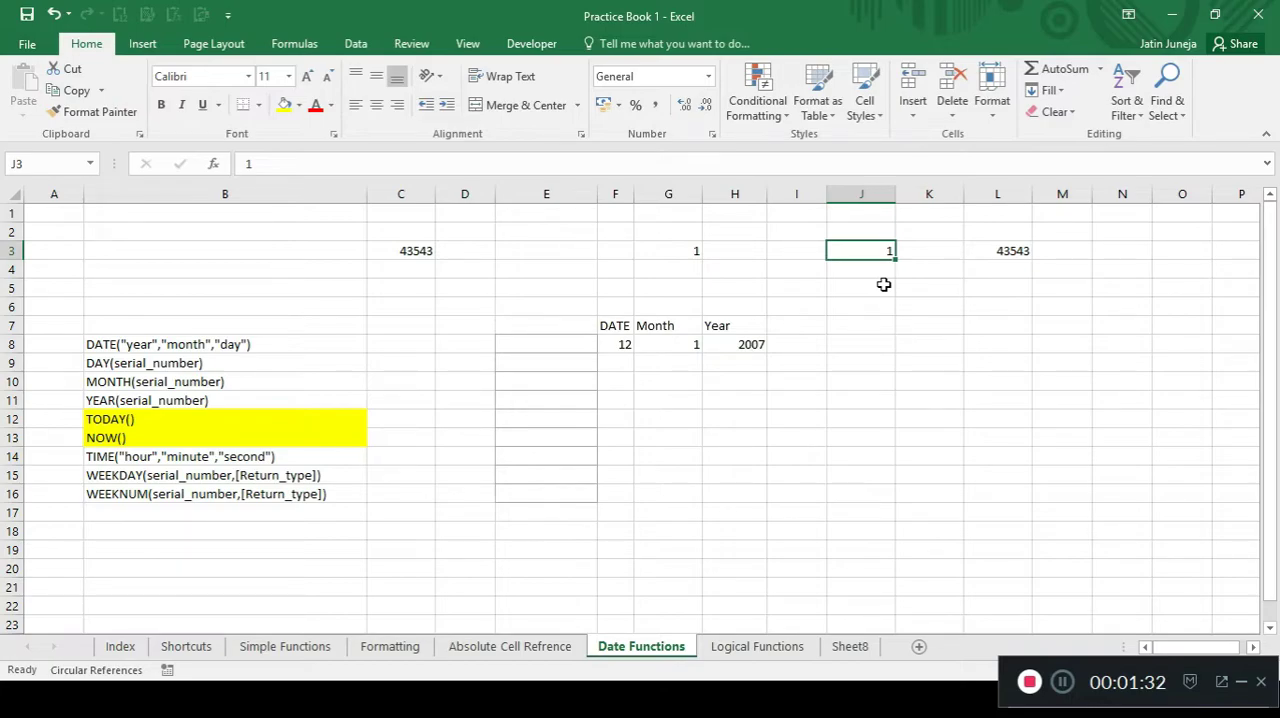
key(ctrl+z)
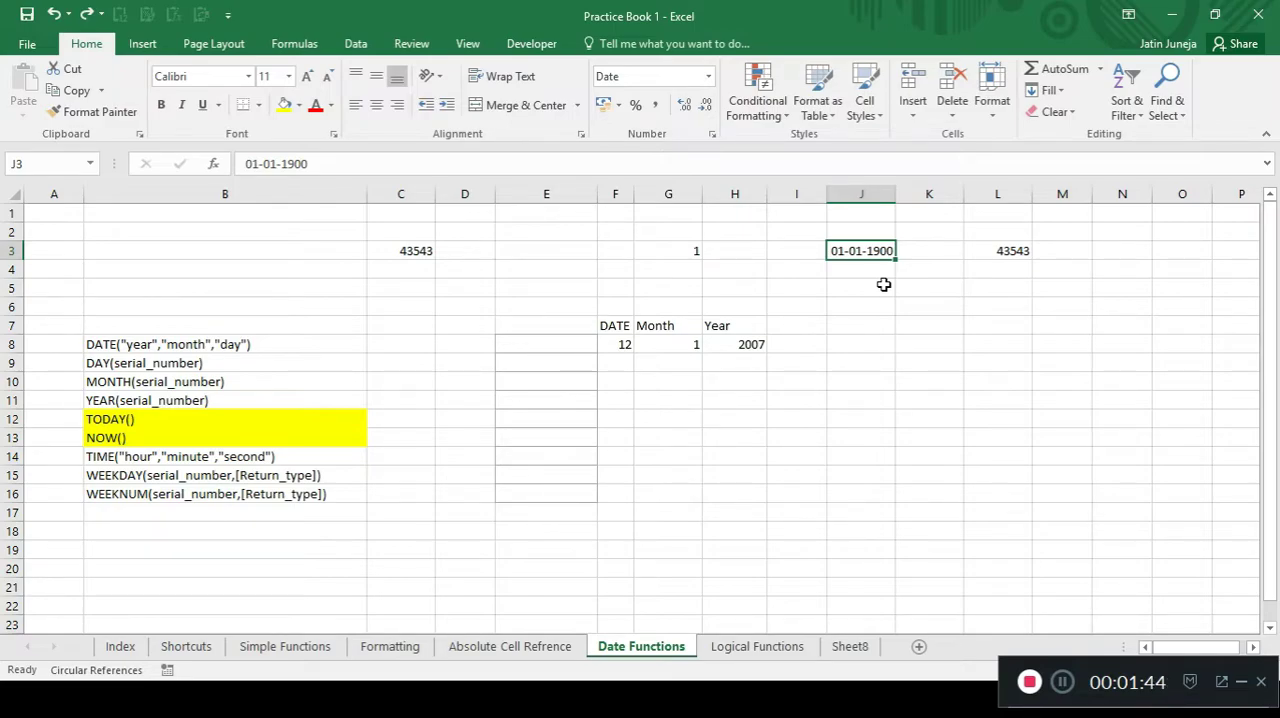
Delete row 3 with its sample values and the two blank rows directly below it.
key(Right)
key(Right)
key(Right)
key(Left)
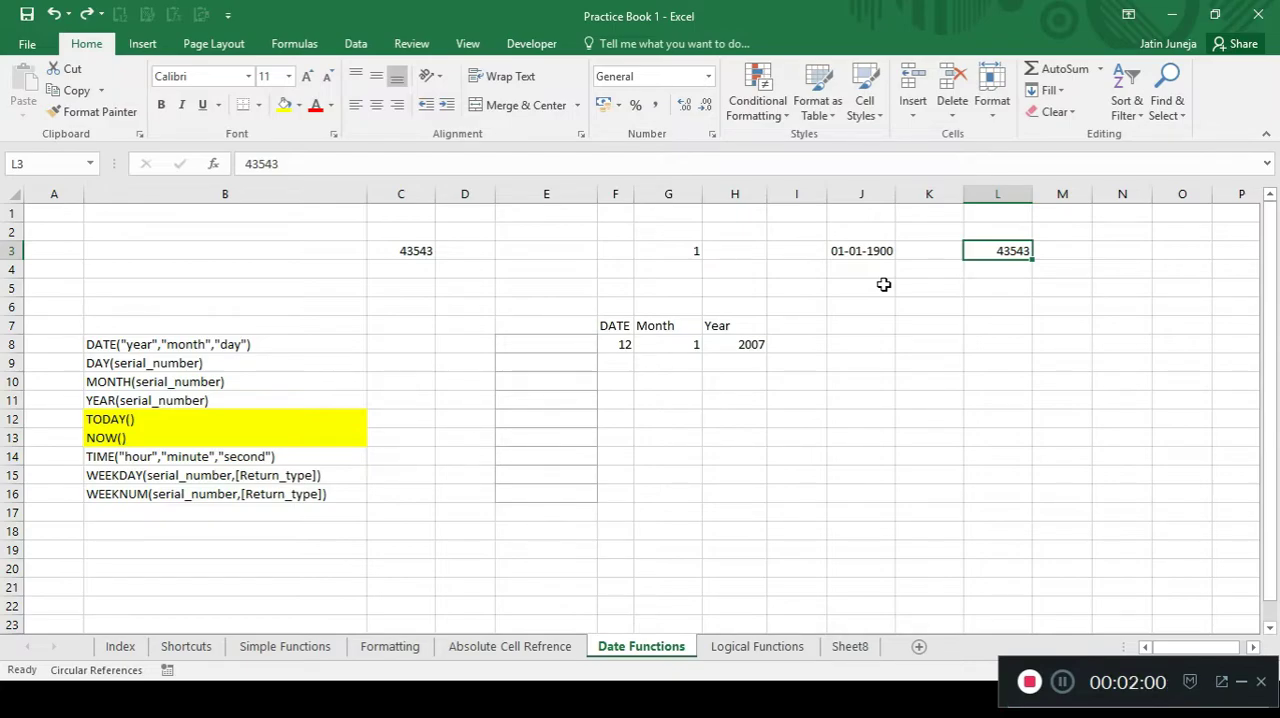
key(shift+space)
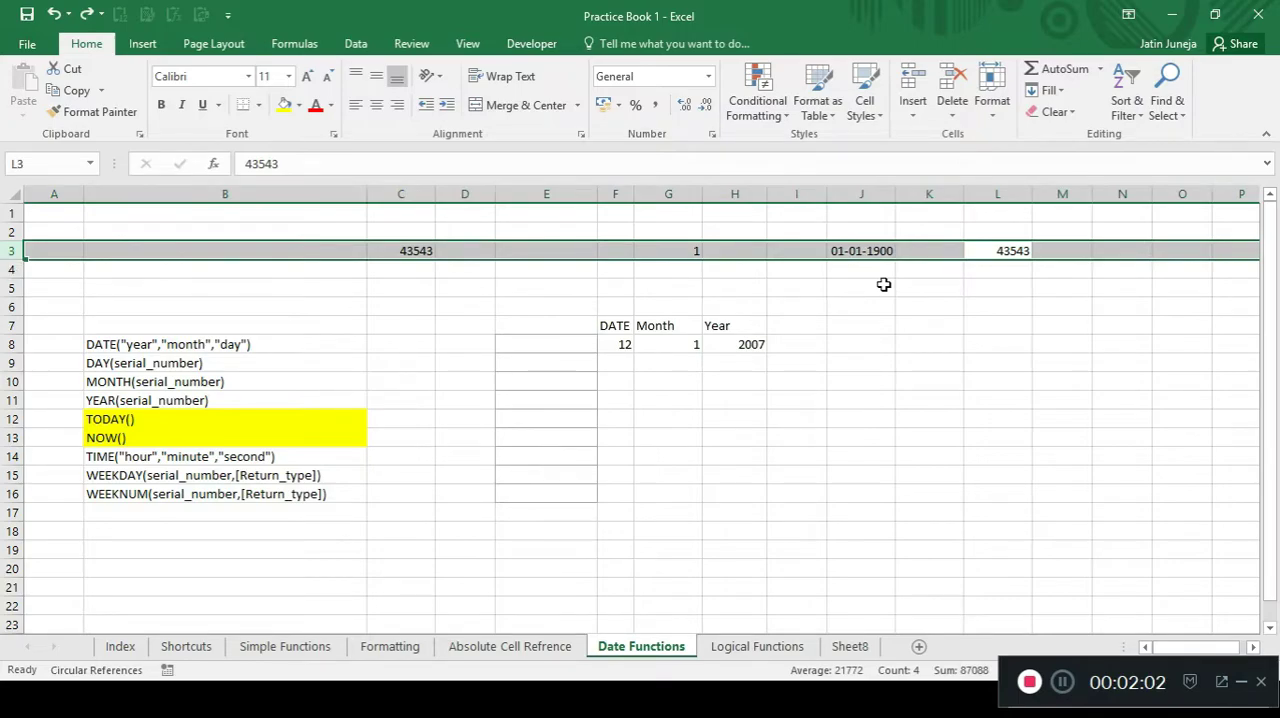
key(ctrl+minus)
key(ctrl+minus)
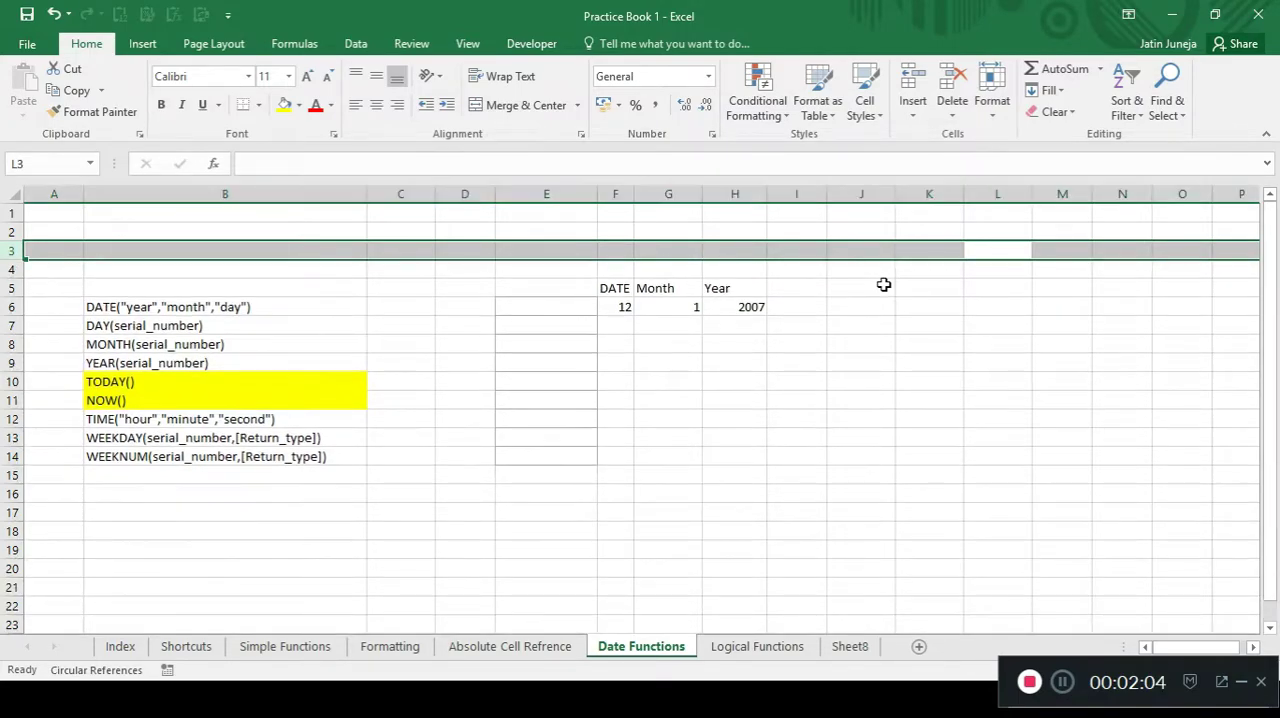
key(ctrl+minus)
Delete the first two blank rows of the sheet.
key(Up)
key(Up)
key(shift+space)
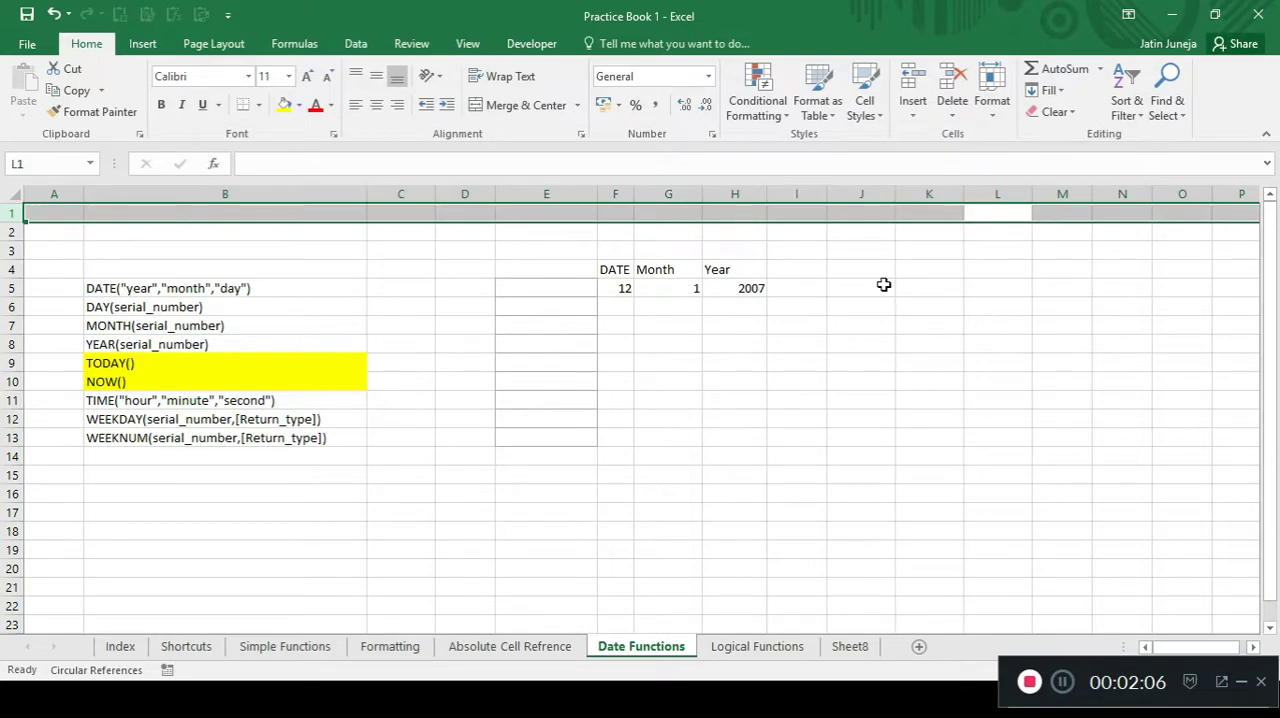
key(ctrl+minus)
key(ctrl+minus)
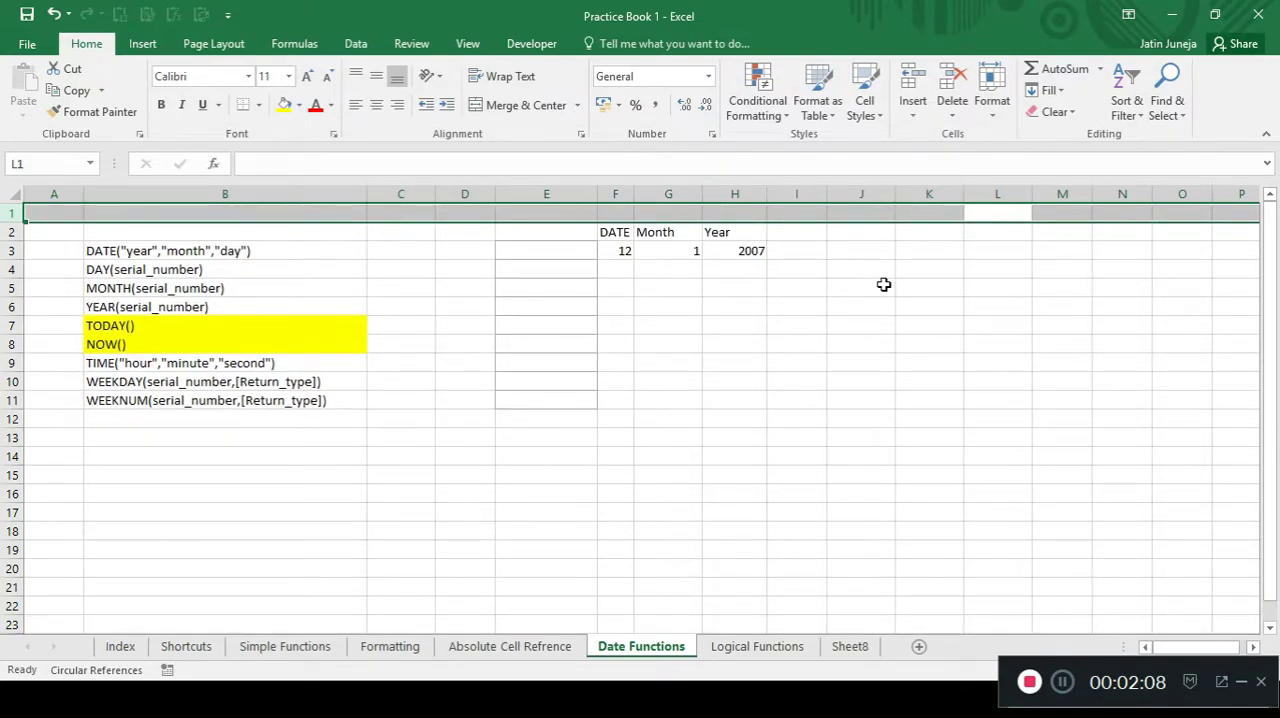
Examine the DATE, Month and Year headers and the values beneath them in F2:H3.
key(Home)
key(Right)
key(Right)
key(Right)
key(Right)
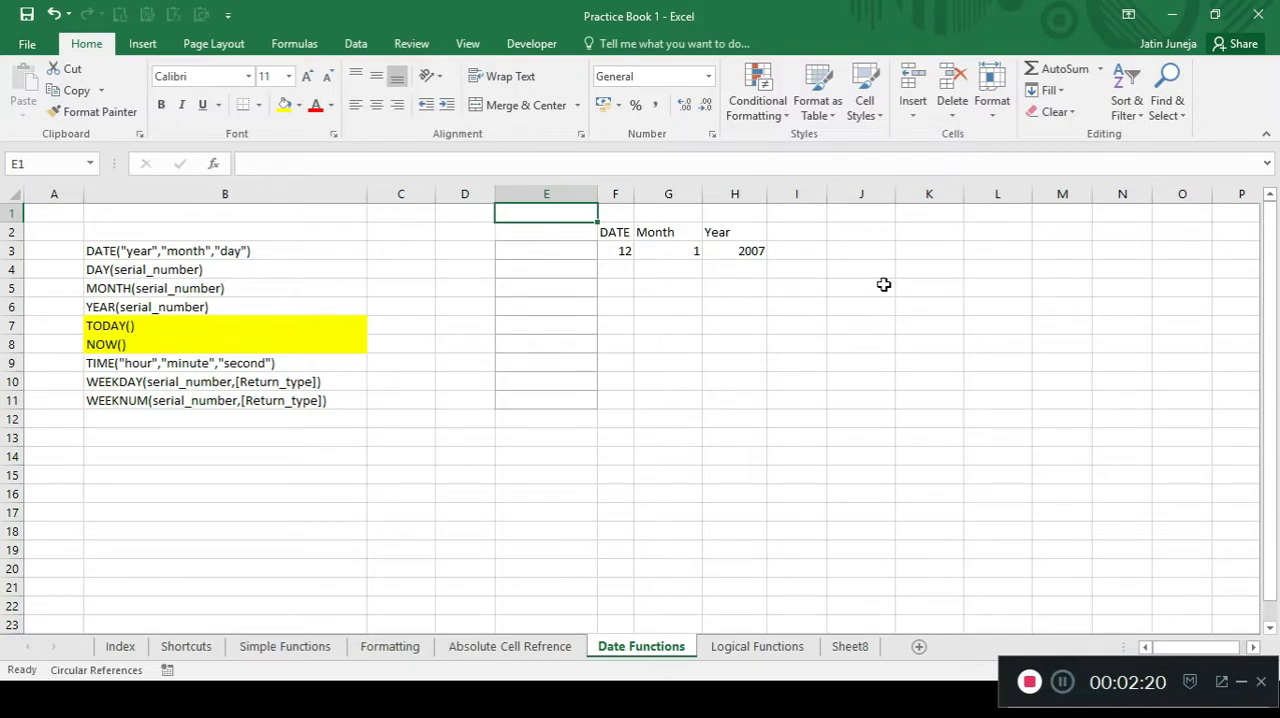
key(Right)
key(Down)
key(Down)
key(Down)
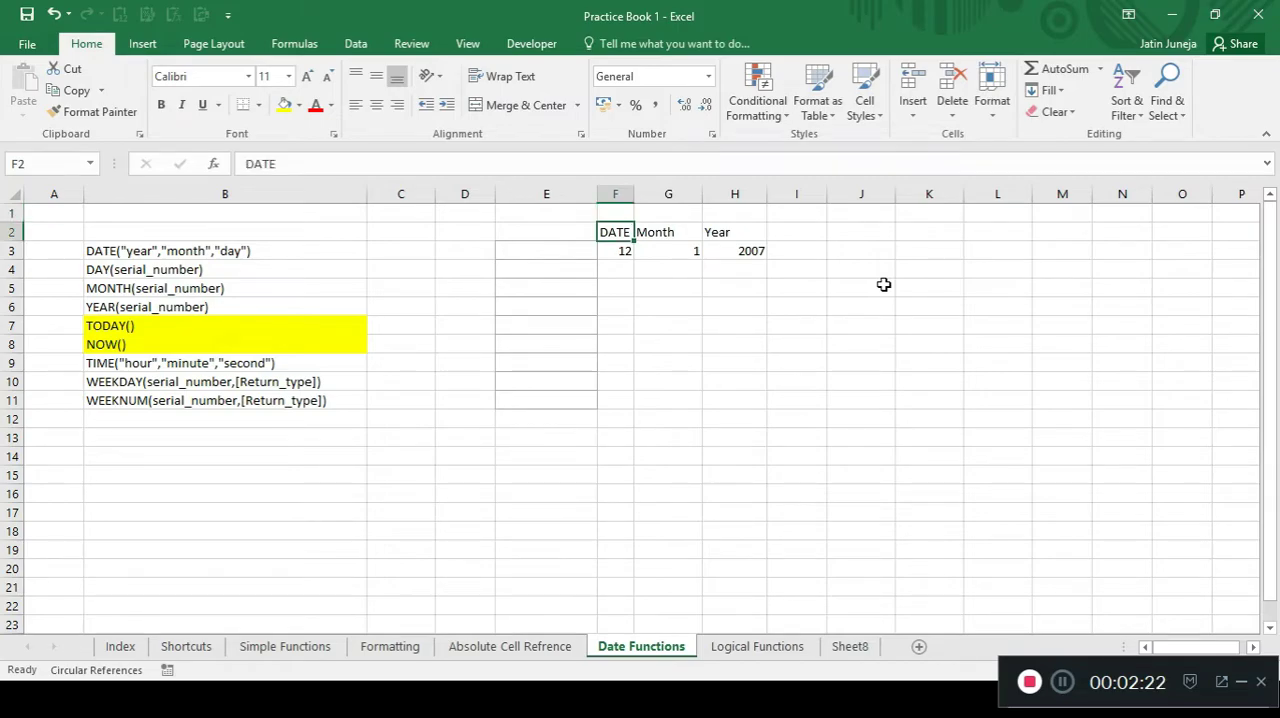
key(Up)
key(Right)
key(Left)
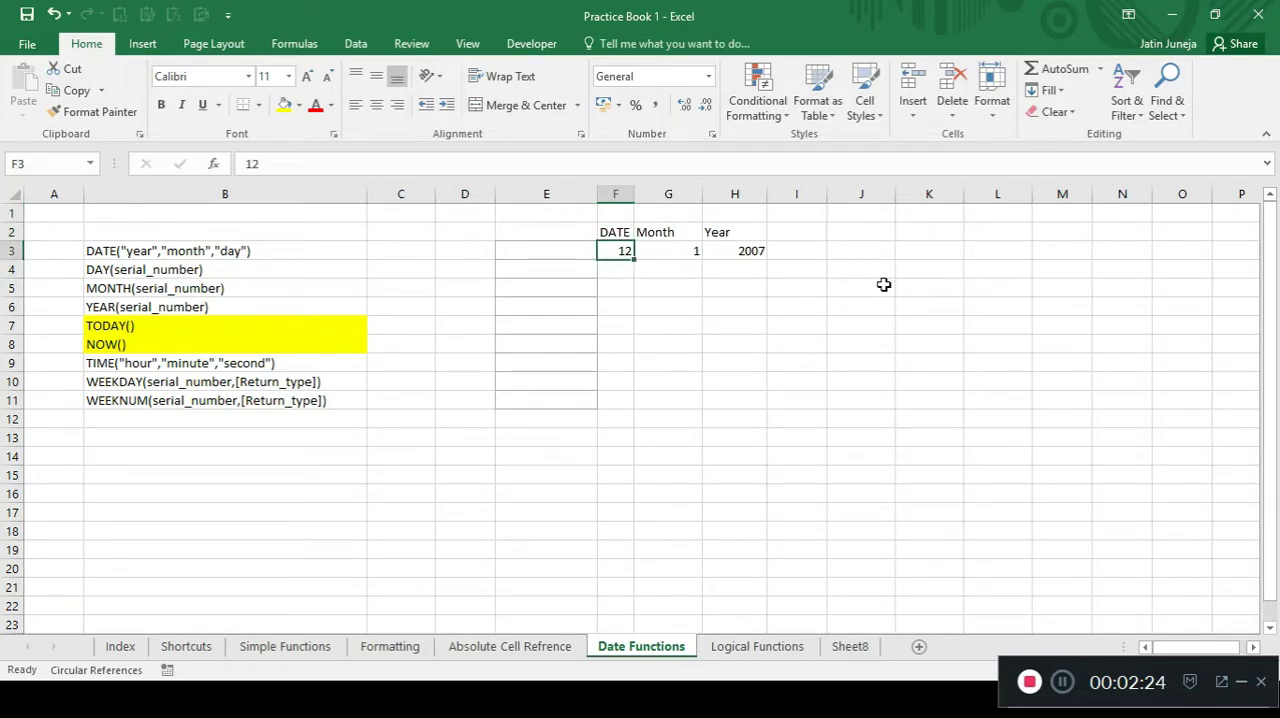
key(Up)
key(Down)
key(Right)
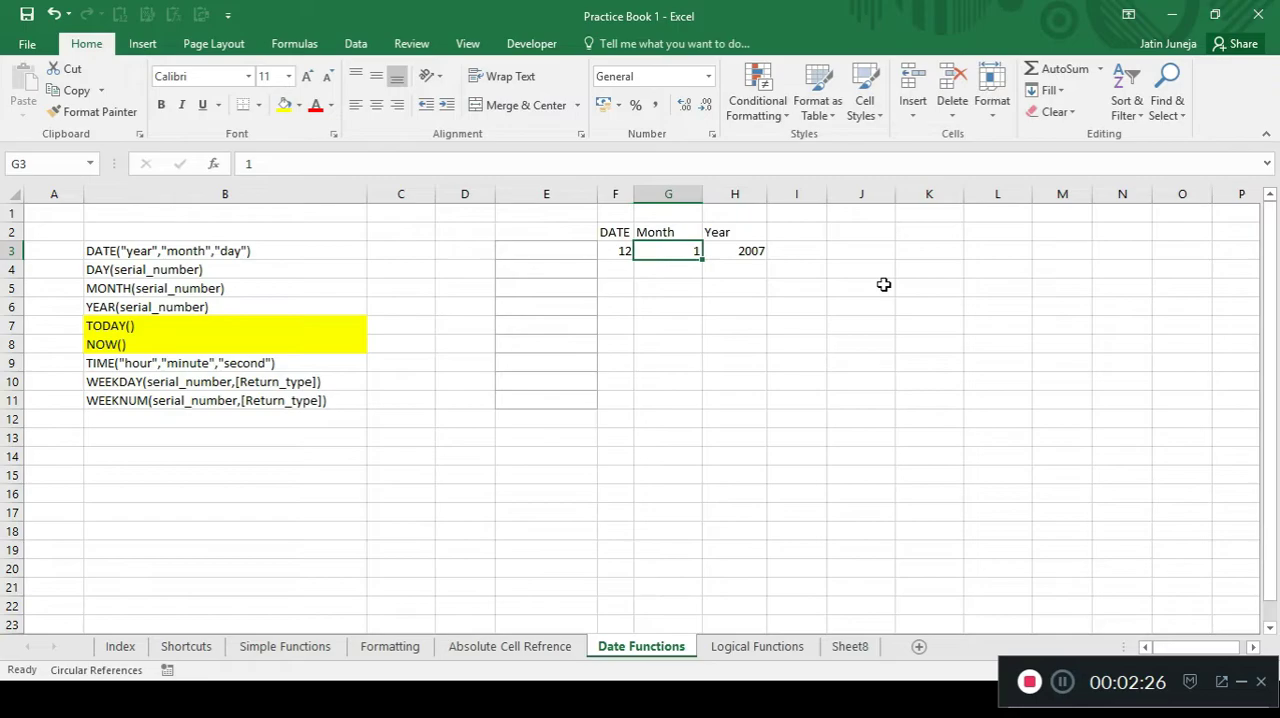
key(Right)
key(Up)
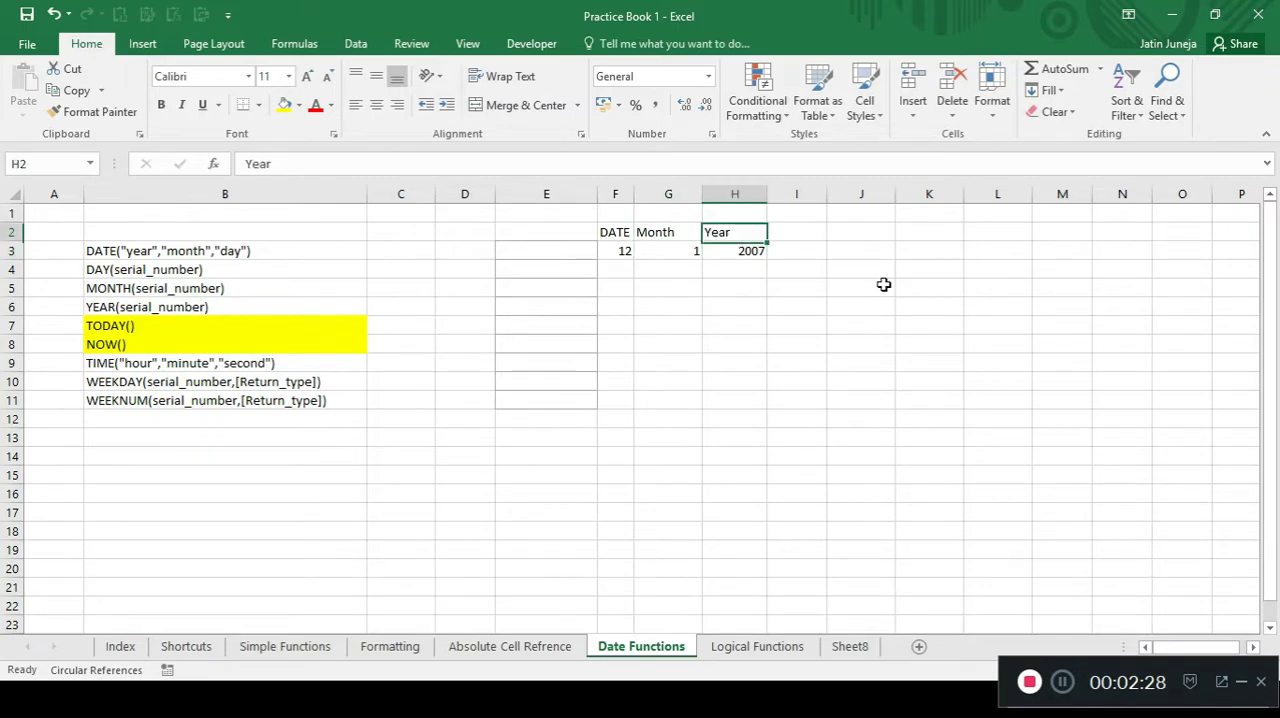
key(Down)
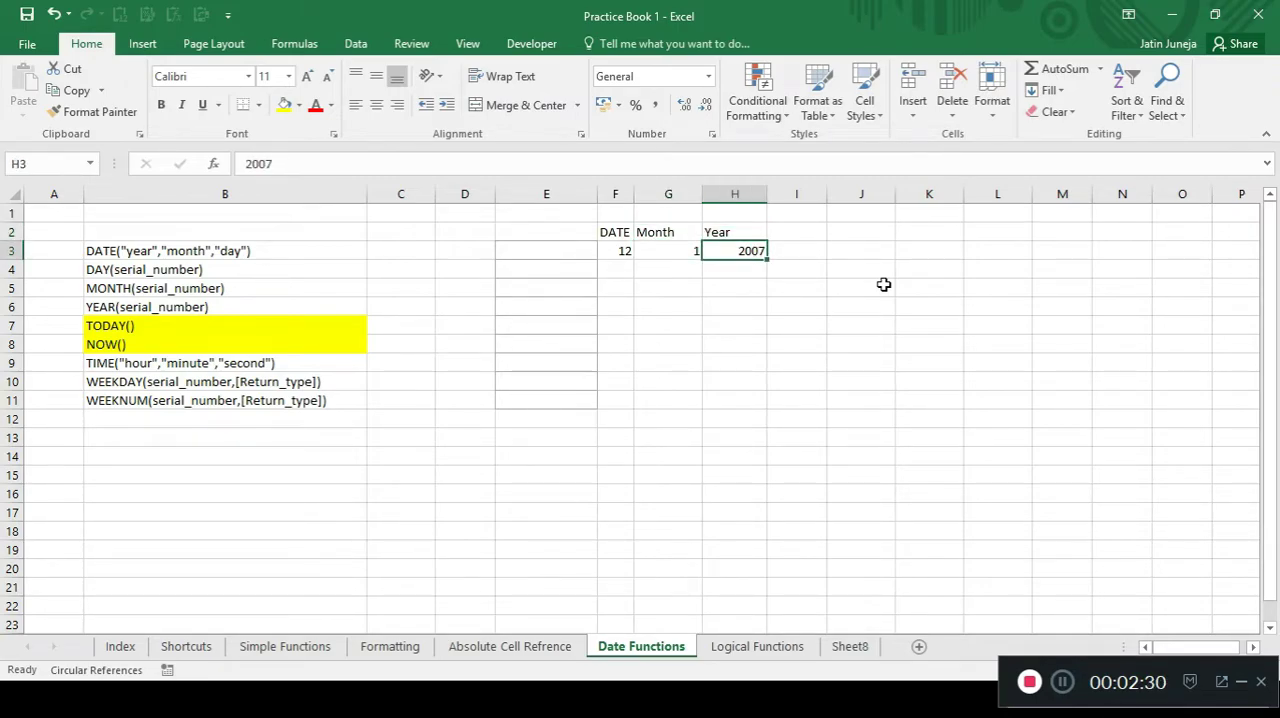
key(Left)
key(Left)
key(shift+Right)
key(shift+Right)
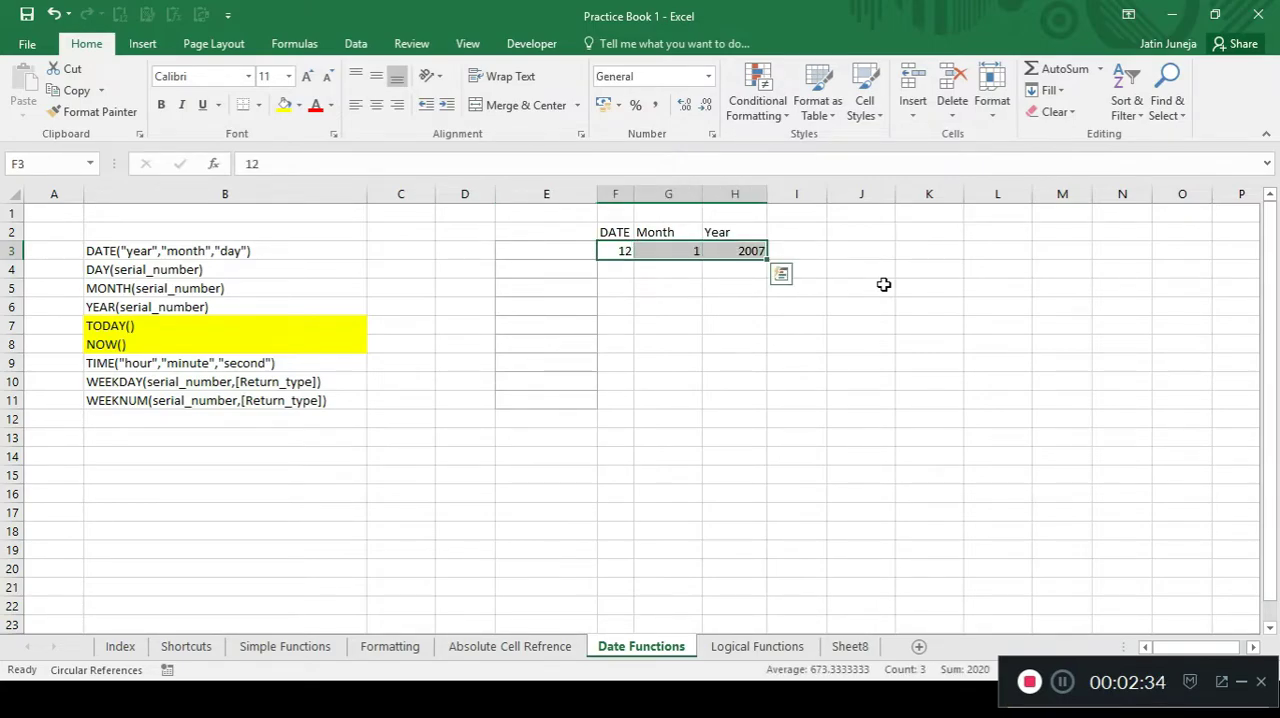
Enter the formula =DATE(H3,G3,F3) in cell E3 to combine the year, month and day cells into a date.
key(Left)
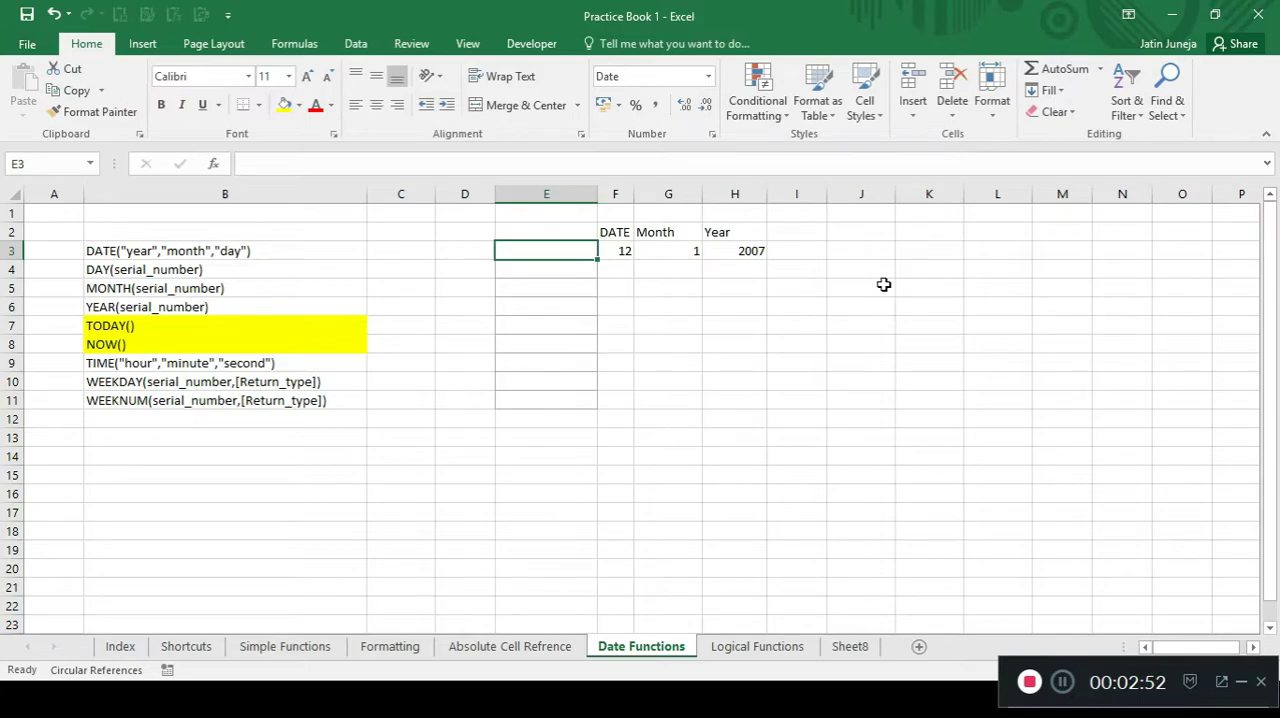
text(=date)
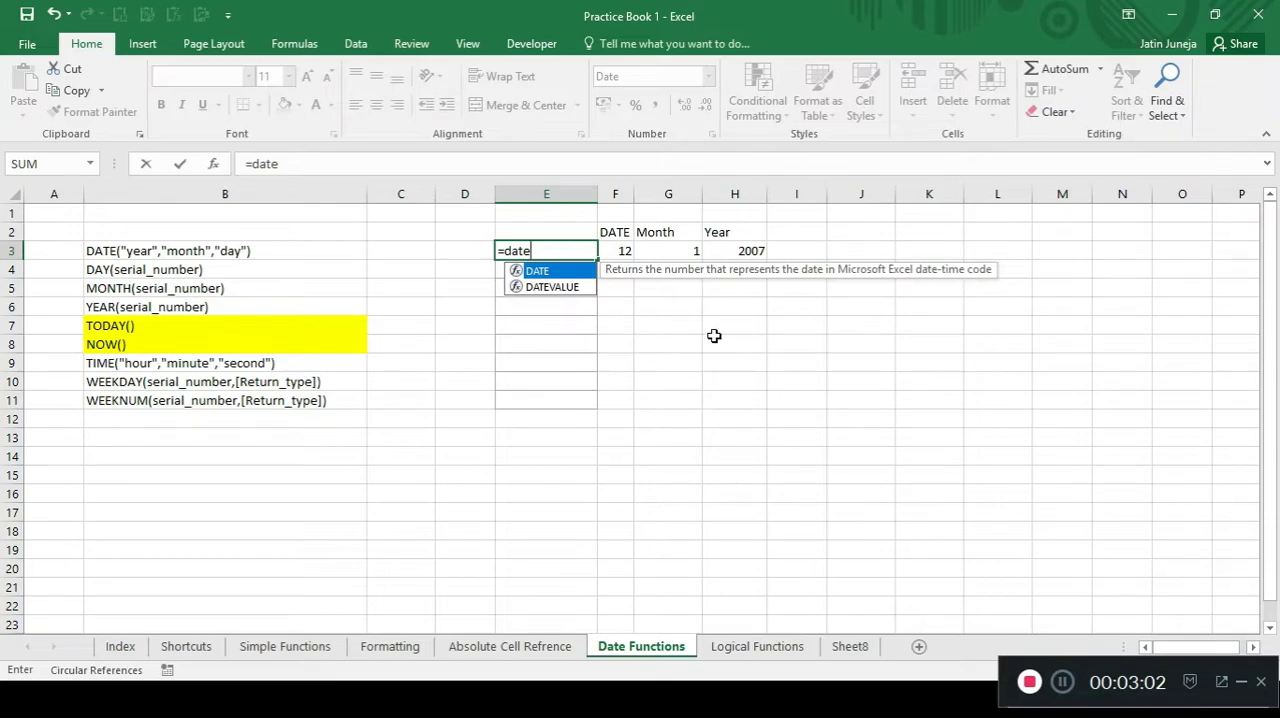
key(Tab)
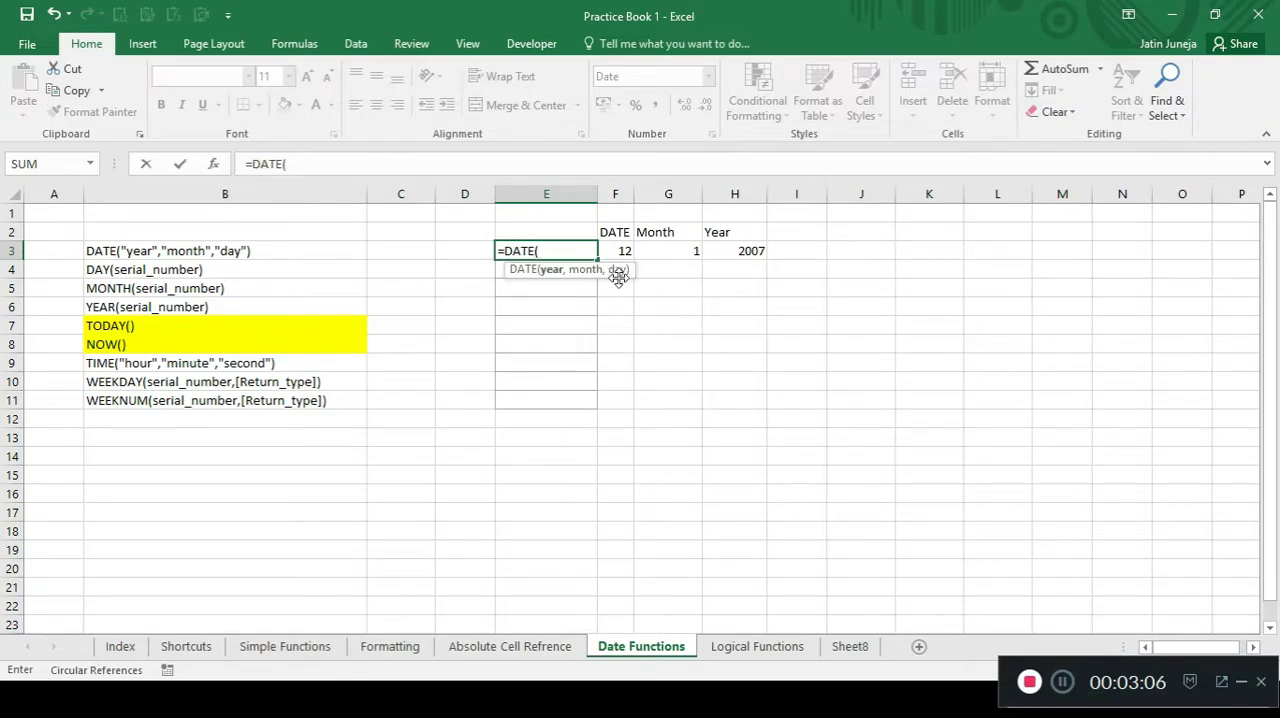
click(747, 252)
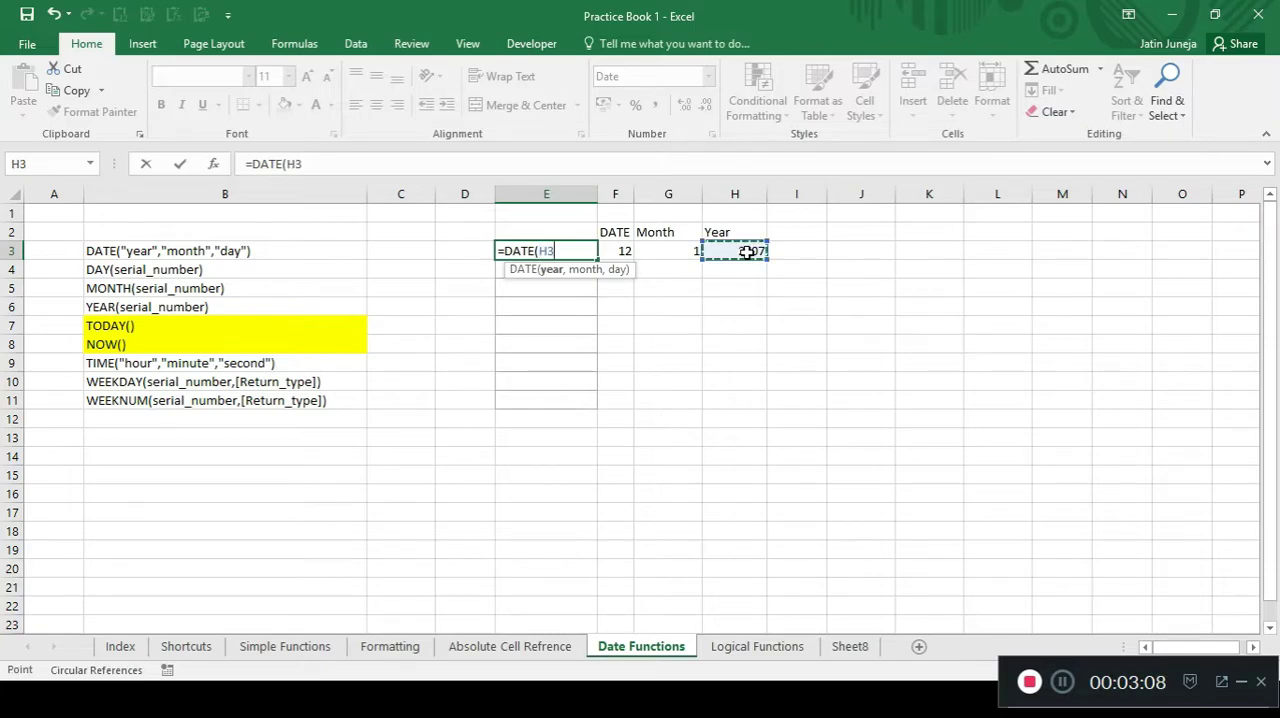
text(,)
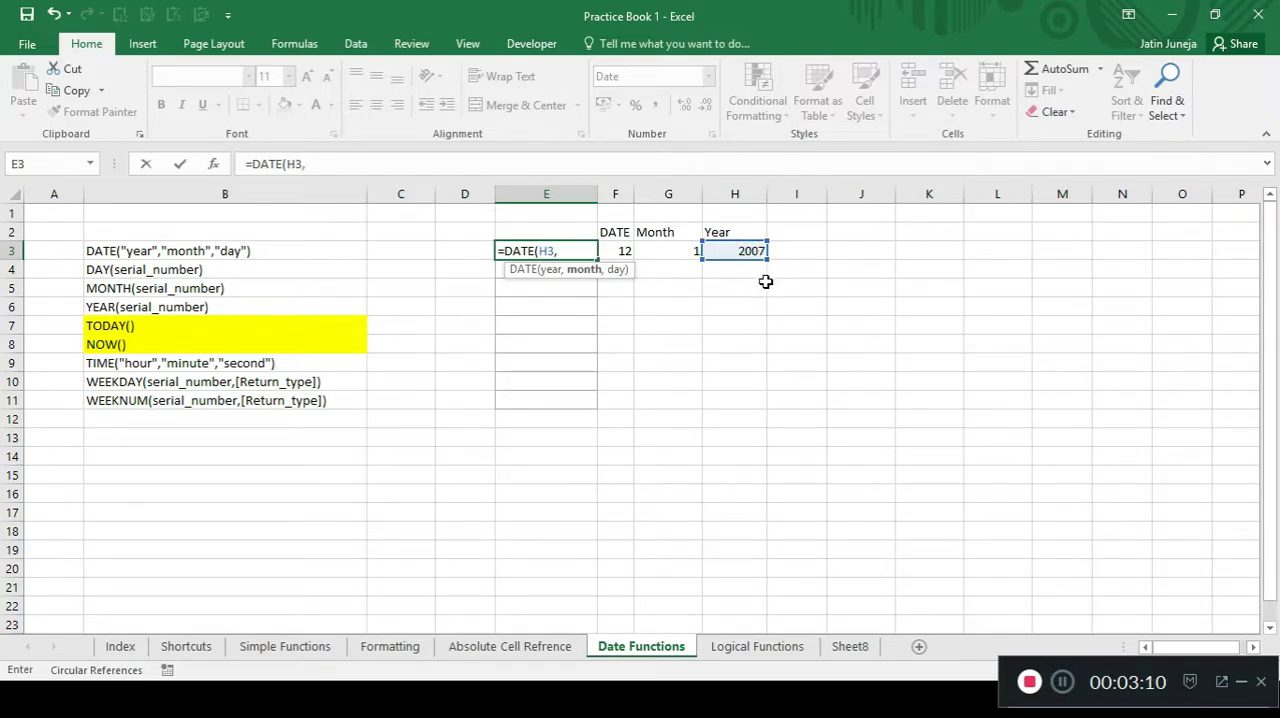
click(682, 249)
text(,)
click(620, 250)
text())
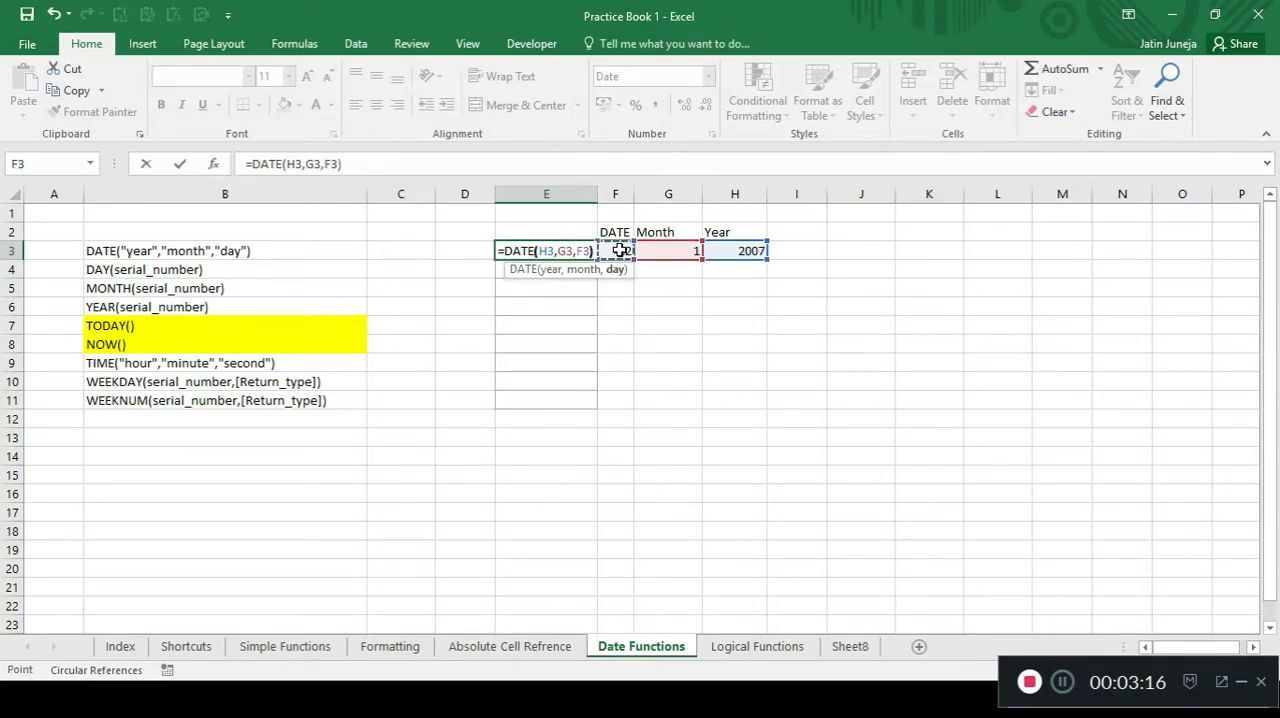
key(Return)
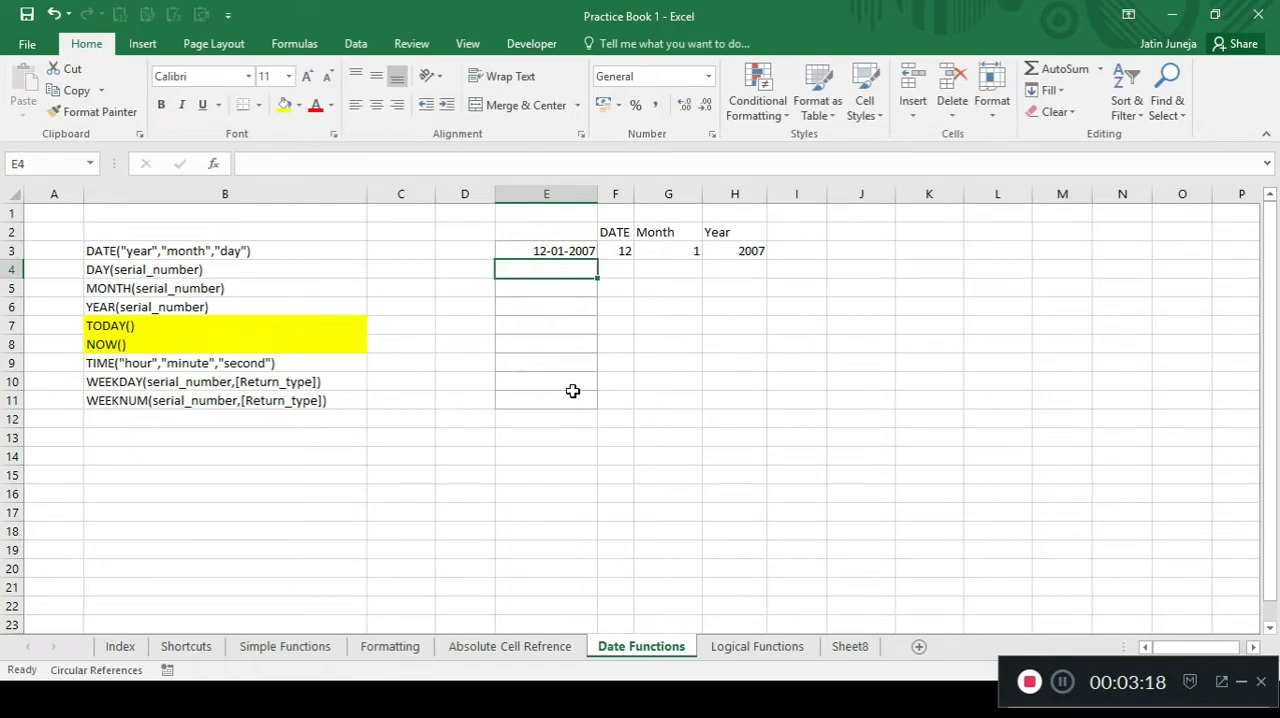
Apply the General number format to the DATE formula cell E3 and undo that format change.
key(Up)
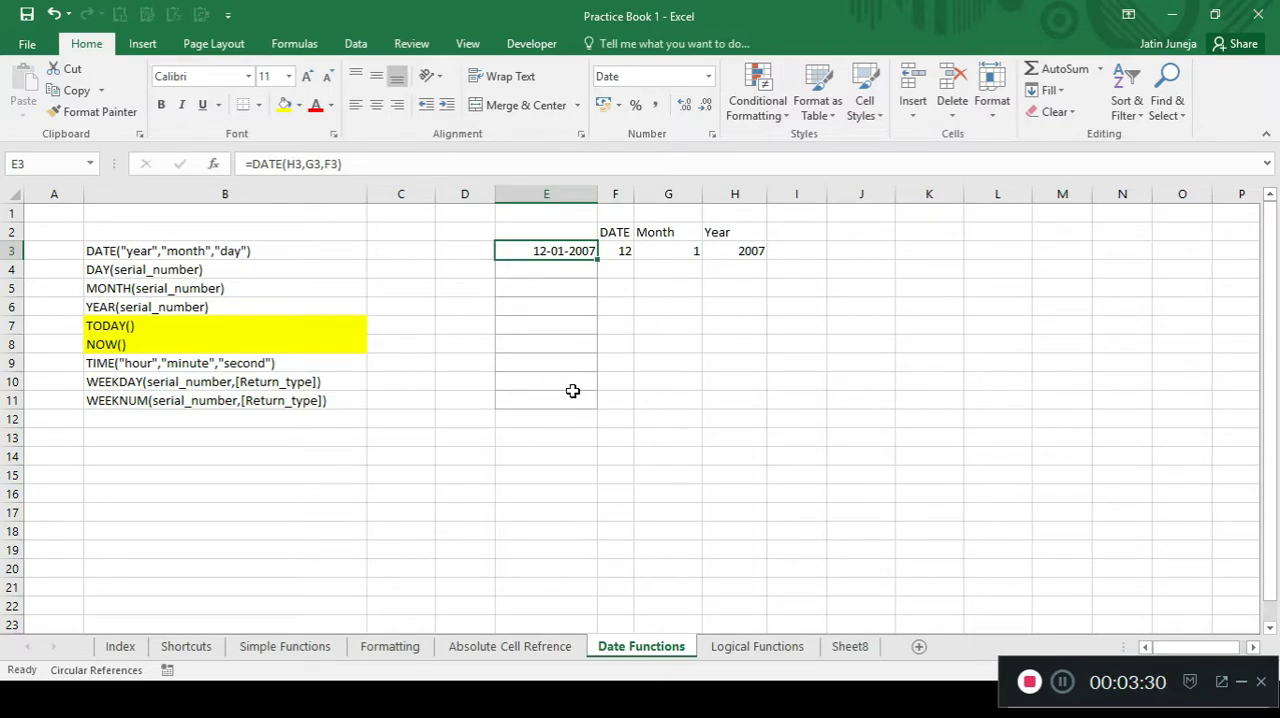
key(ctrl+1)
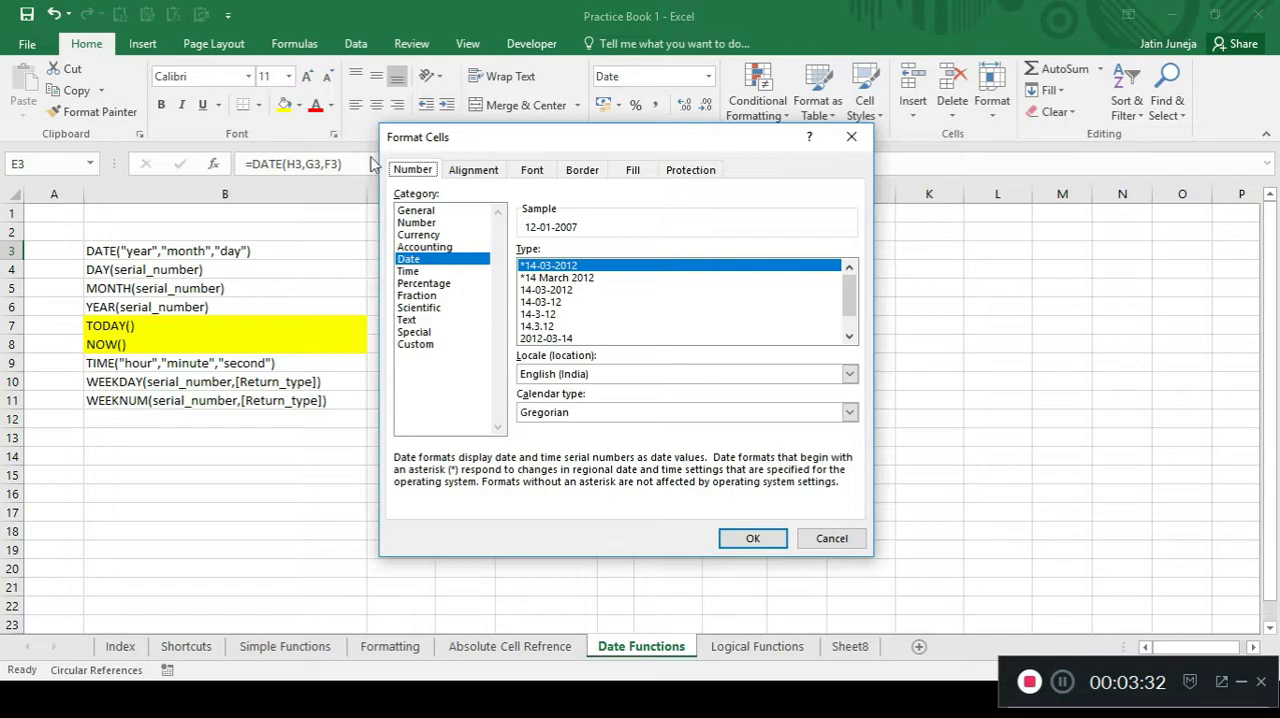
click(418, 211)
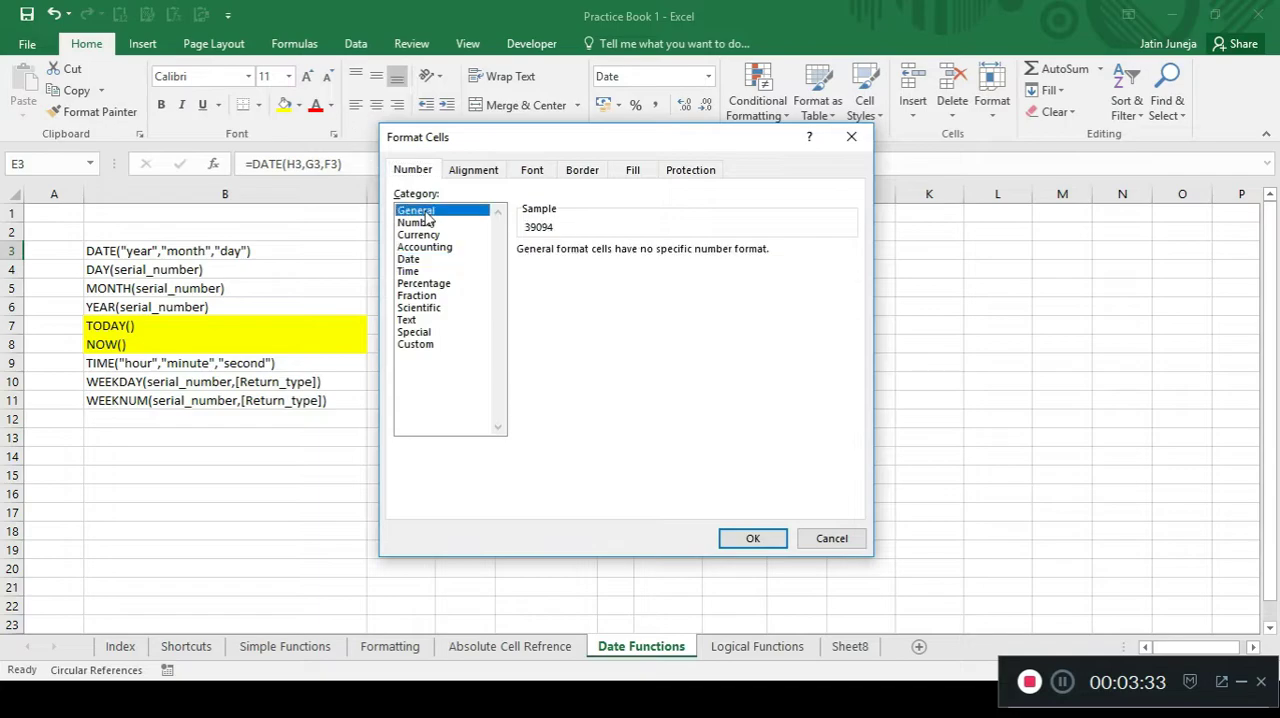
click(756, 542)
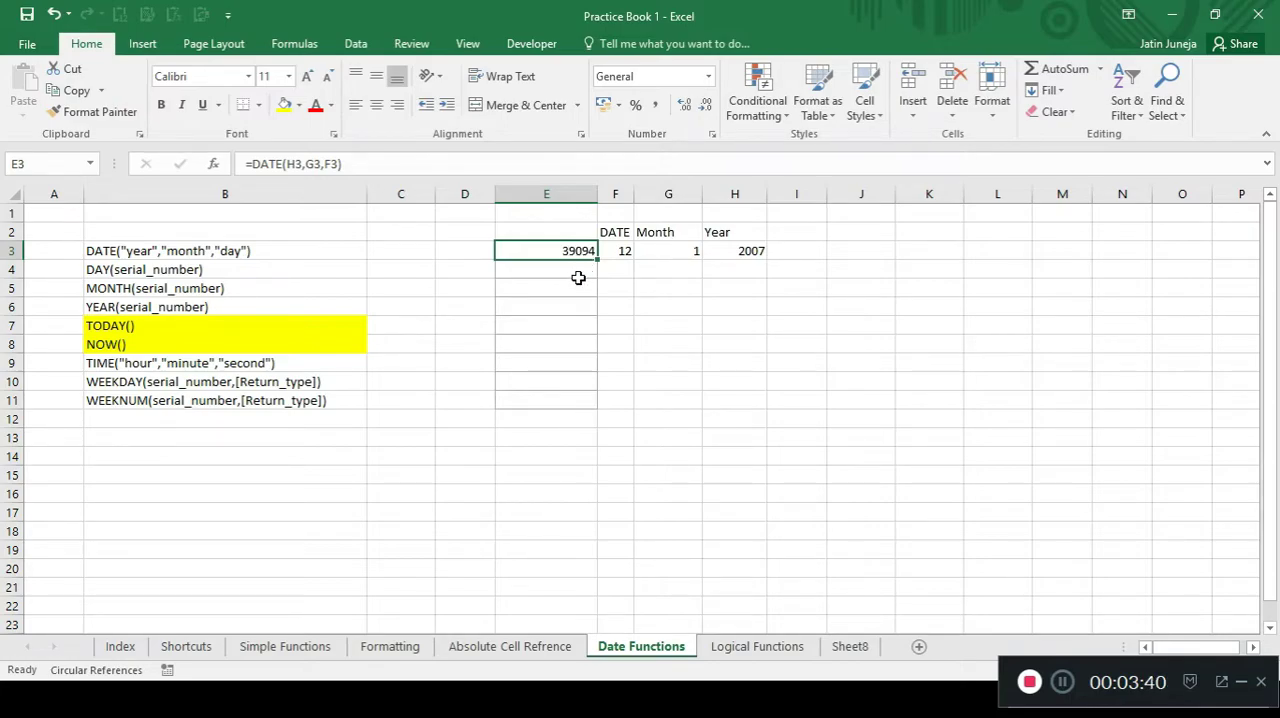
key(ctrl+z)
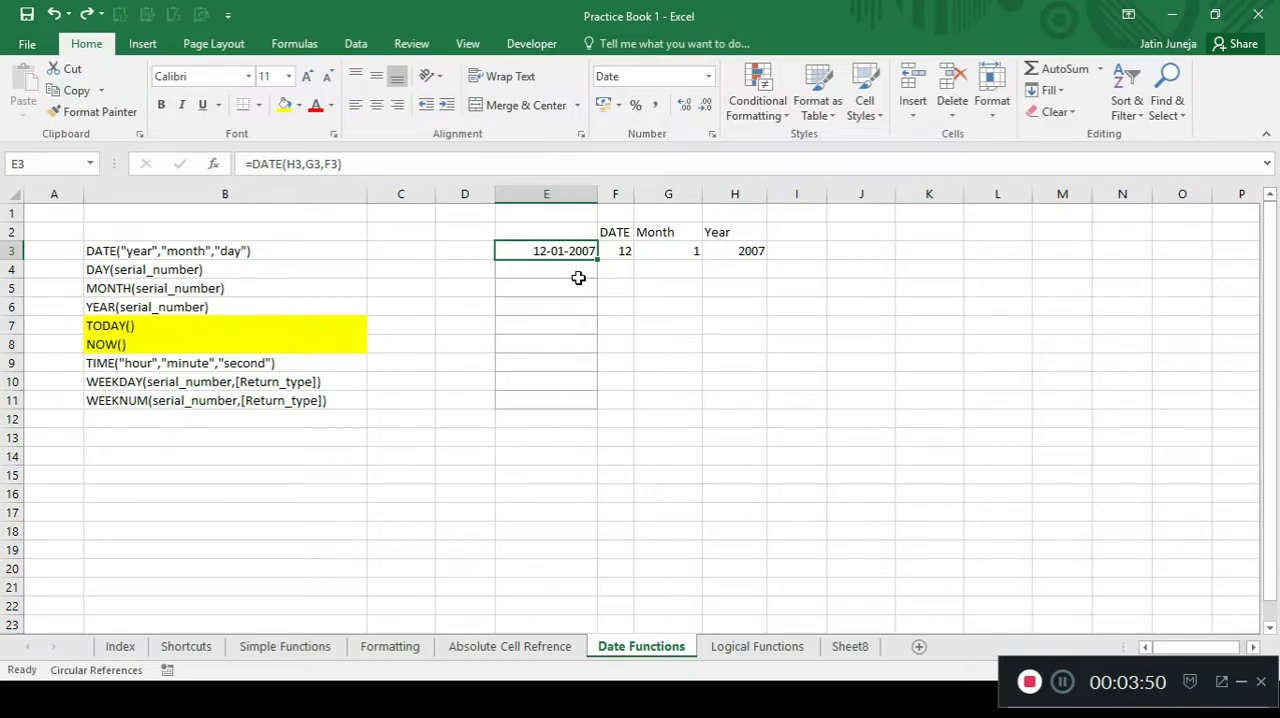
key(Right)
key(Right)
key(Right)
key(Left)
key(Left)
key(Left)
Copy the DATE formula result in E3 and paste only its value into F4.
key(ctrl+c)
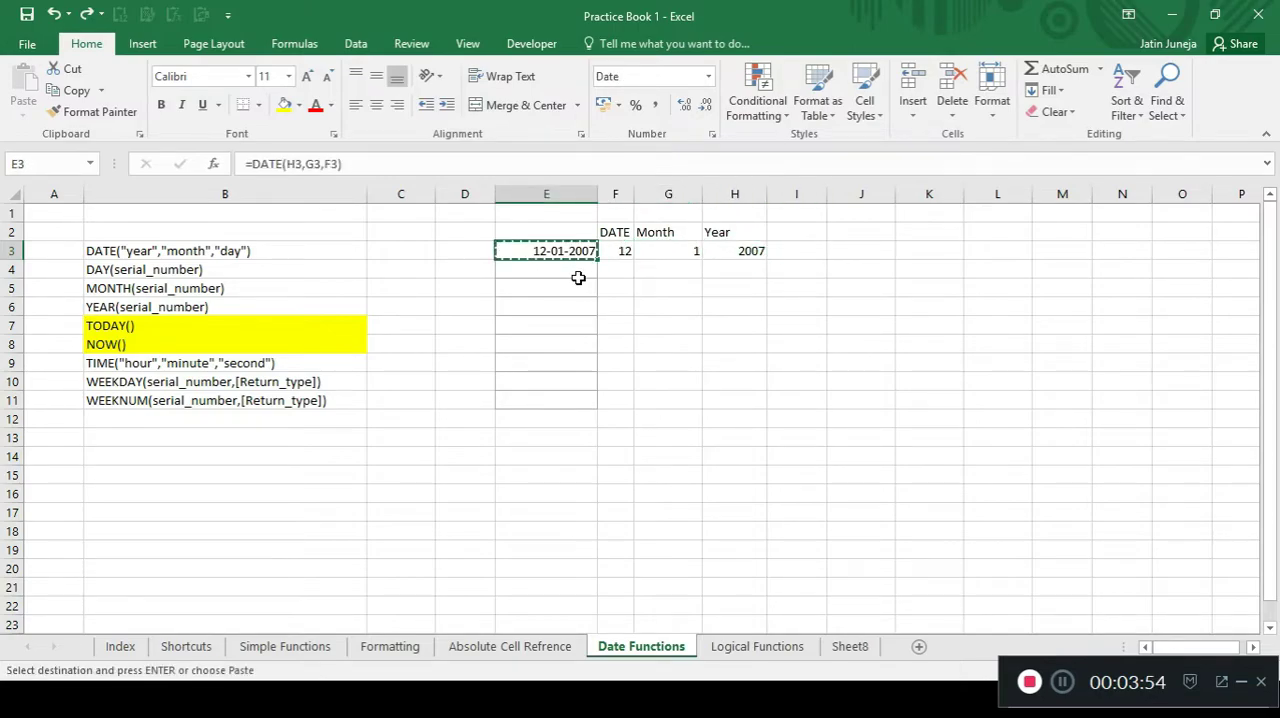
key(Right)
key(Right)
key(Right)
key(Right)
key(Down)
key(Left)
key(Left)
key(Left)
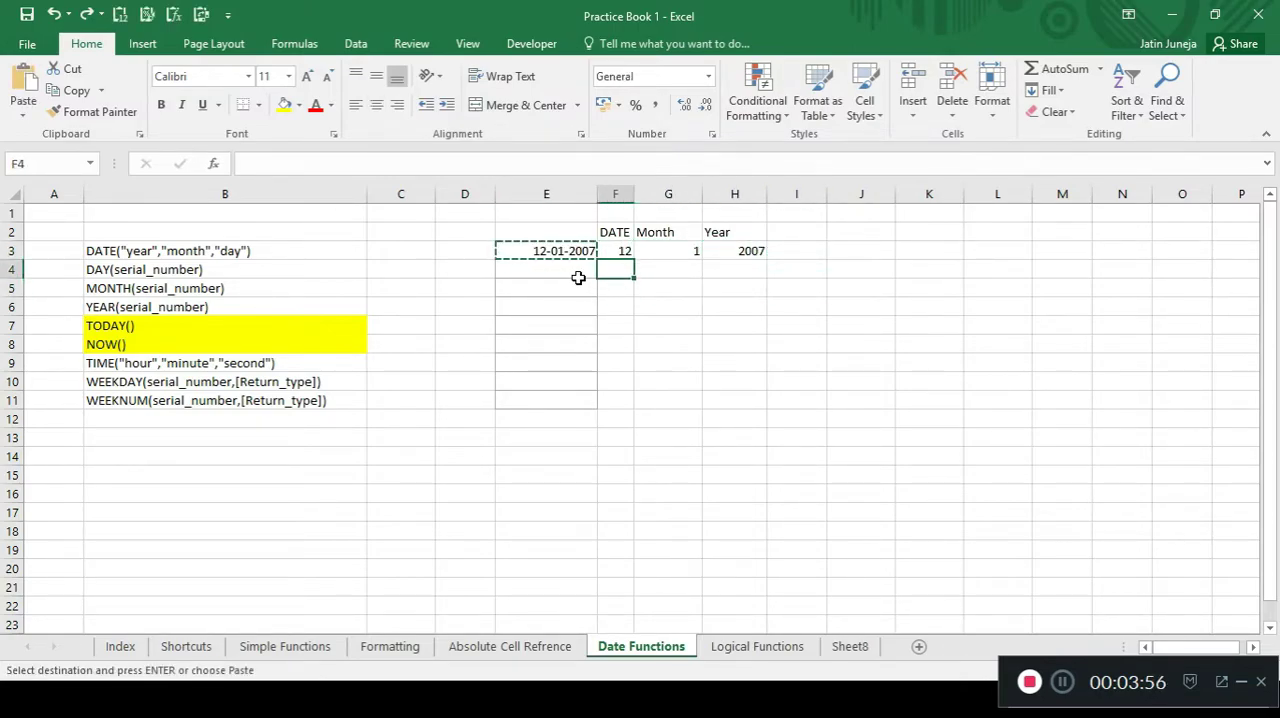
key(ctrl+v)
key(Escape)
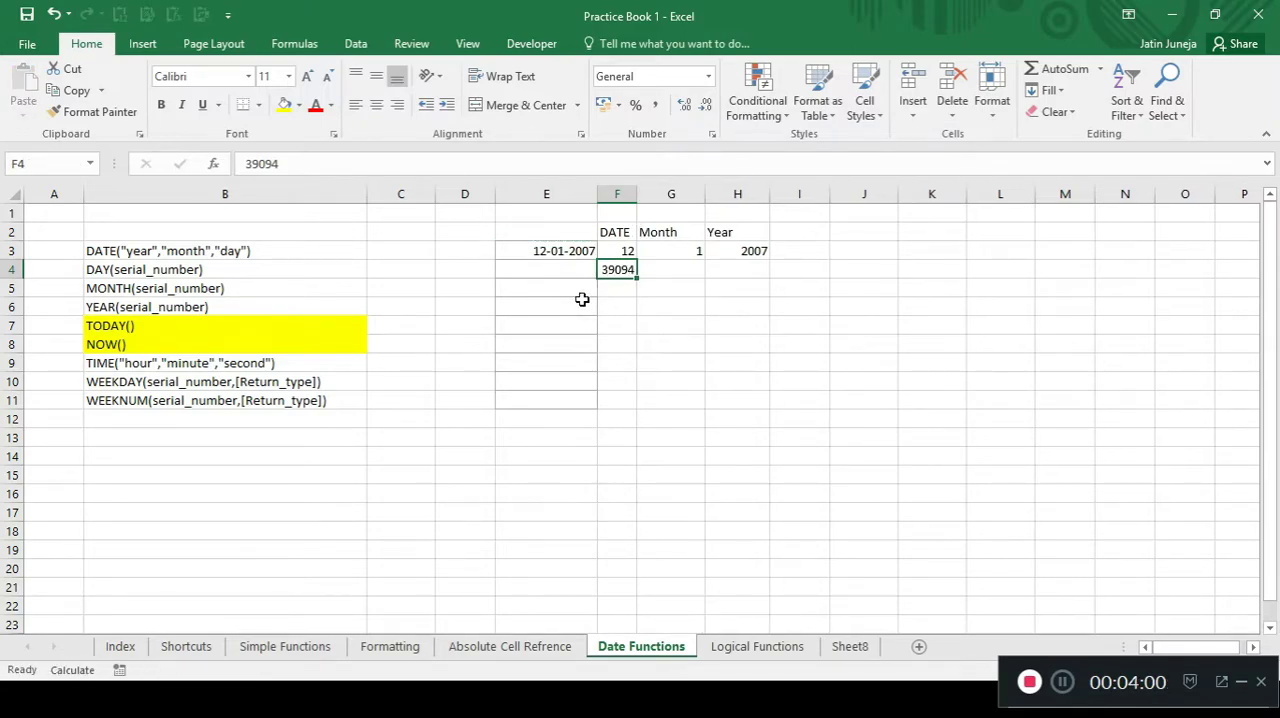
Copy the E3 date into F4 as a value with its date format, and fit column F to its contents.
key(Up)
key(Left)
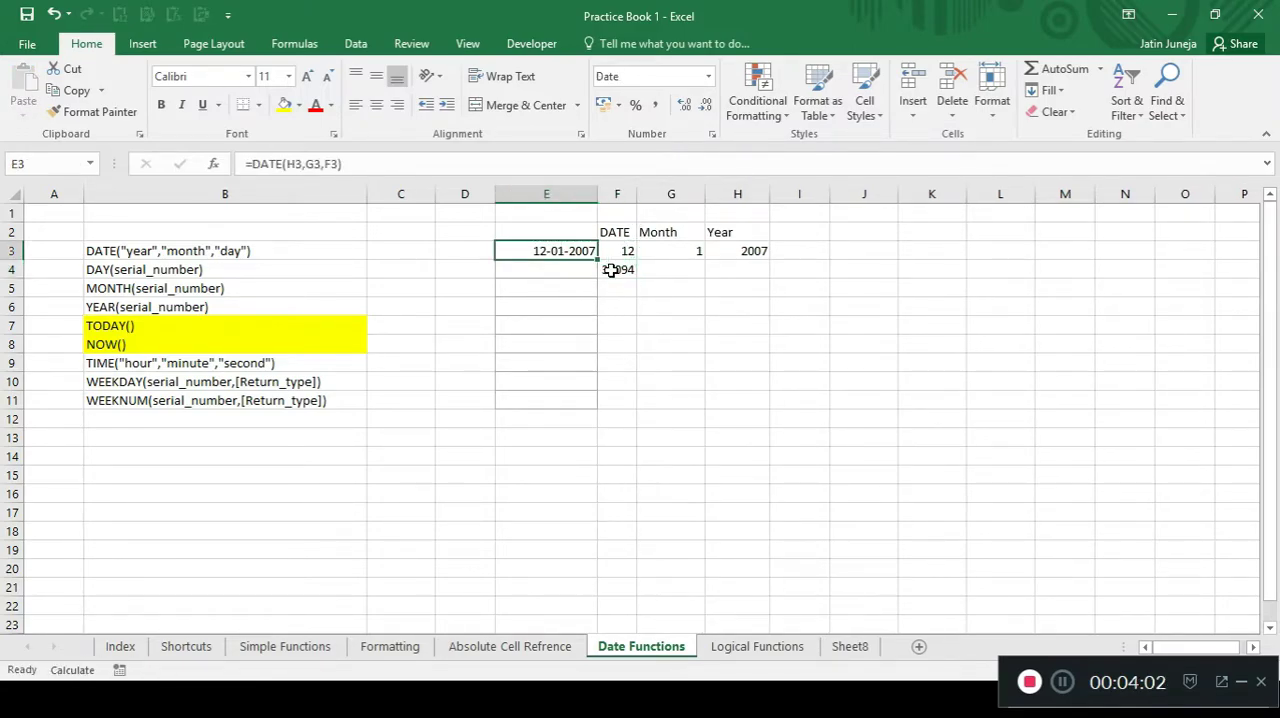
key(ctrl+c)
key(Right)
key(Down)
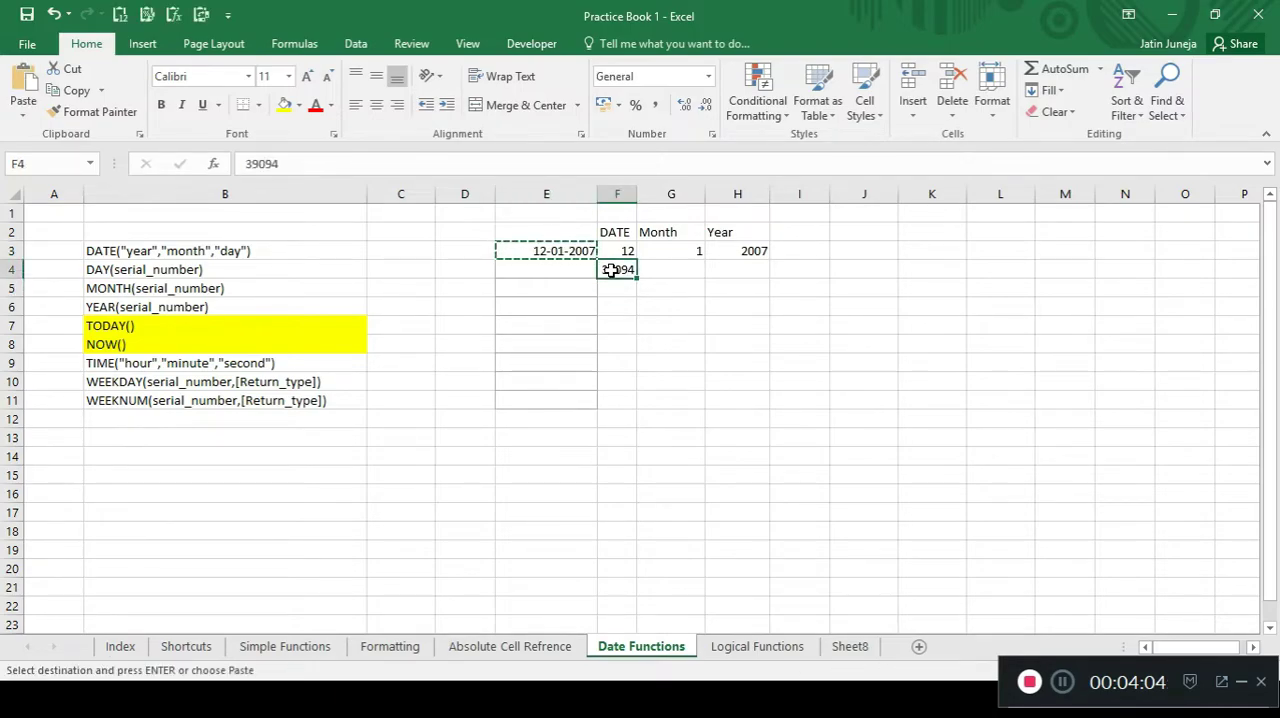
key(ctrl+v)
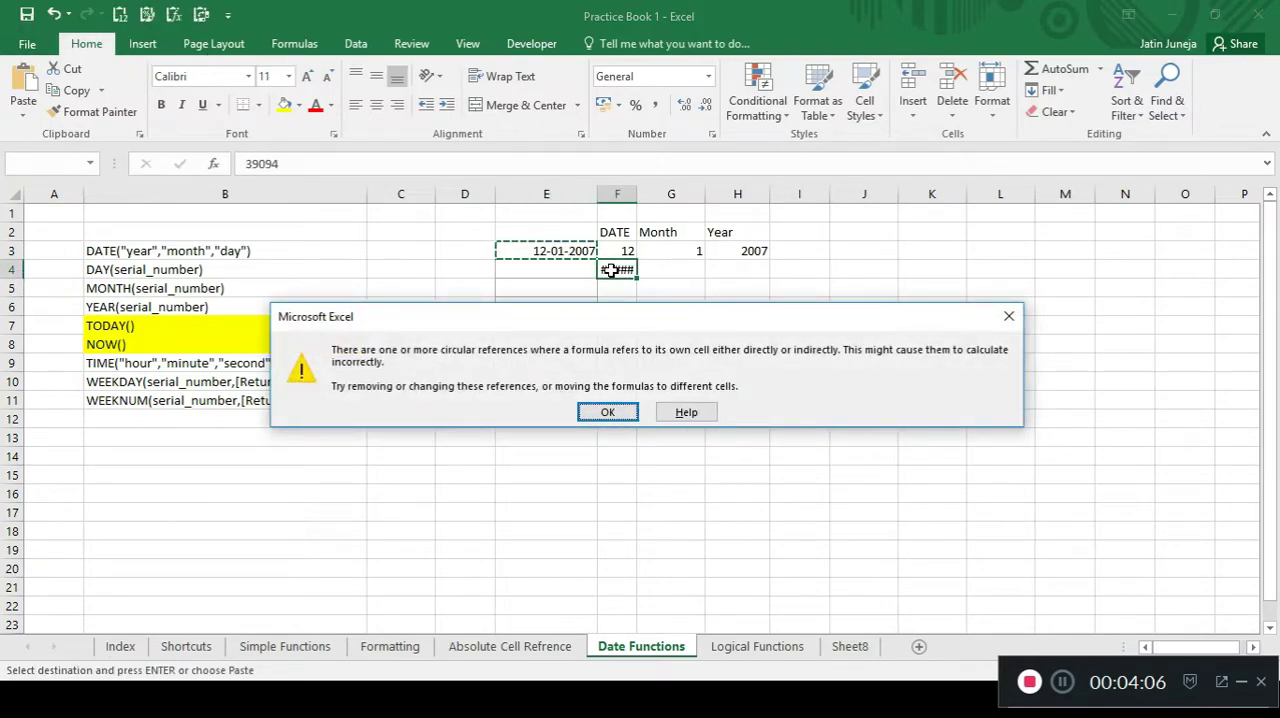
key(Escape)
key(Escape)
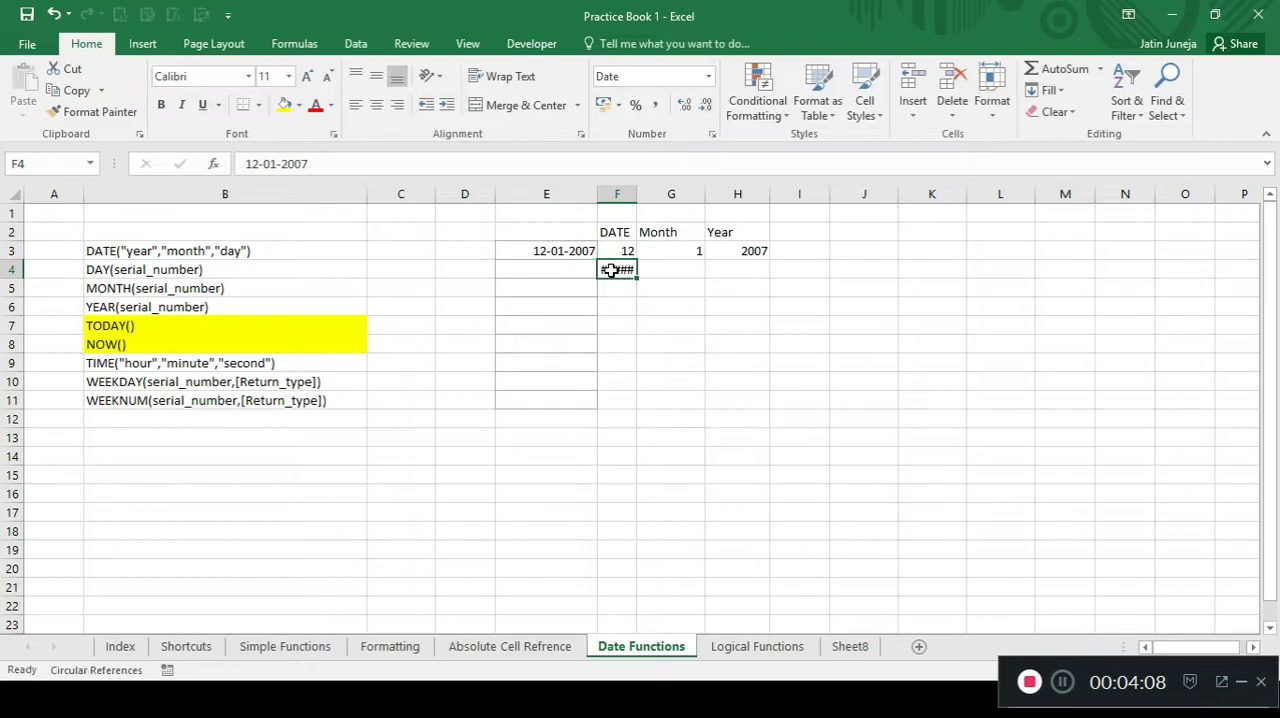
double_click(637, 193)
Enter the formula =DAY(F4) in cell E4 to extract the day from the pasted date.
click(582, 270)
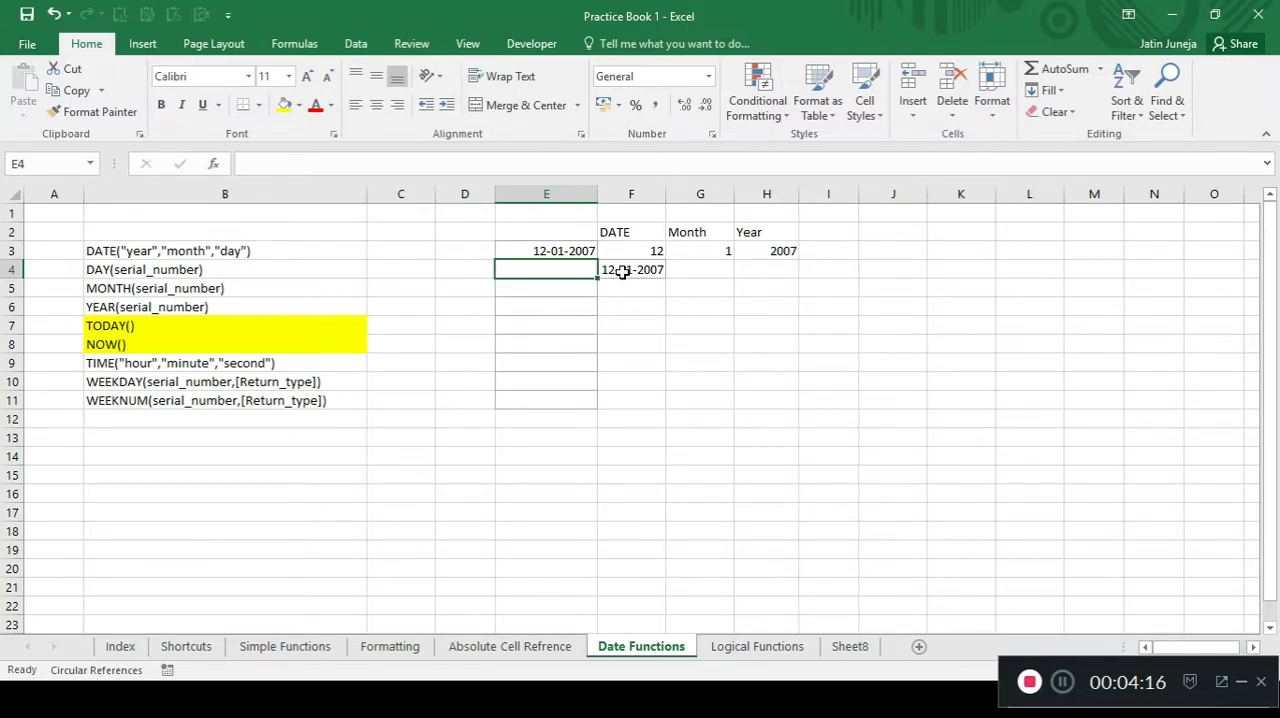
click(622, 272)
click(571, 274)
text(=day)
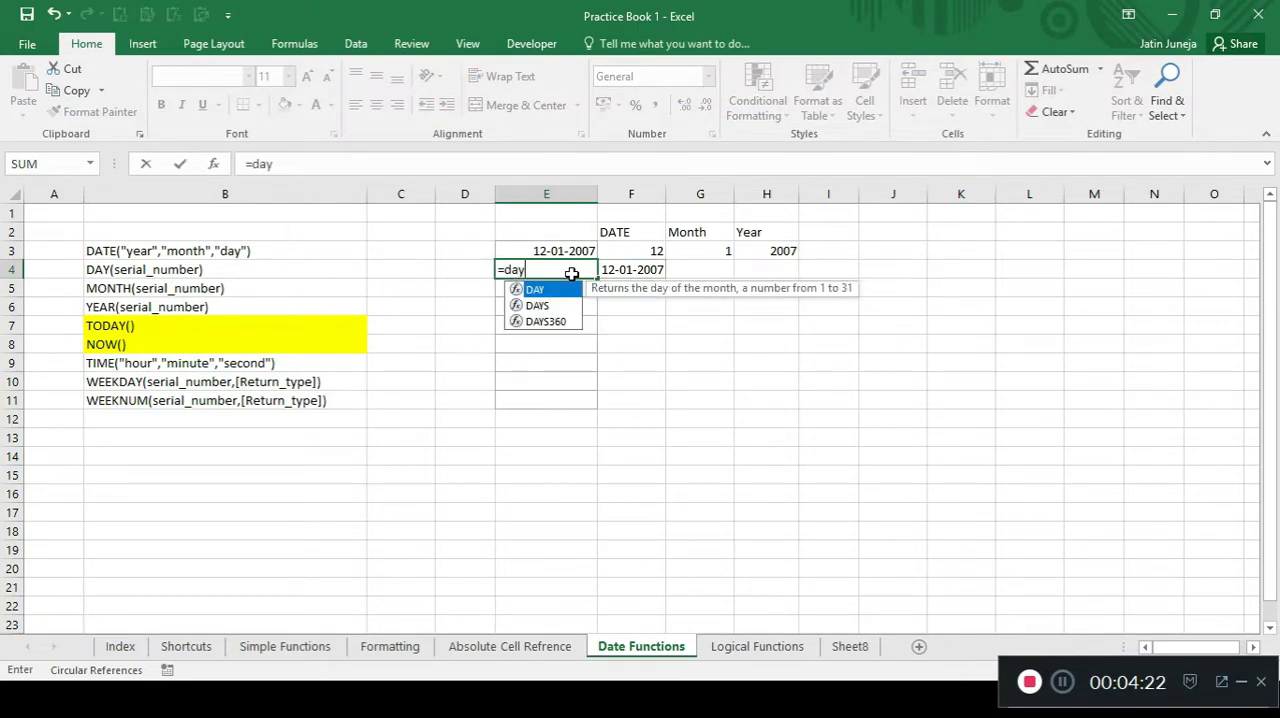
key(Tab)
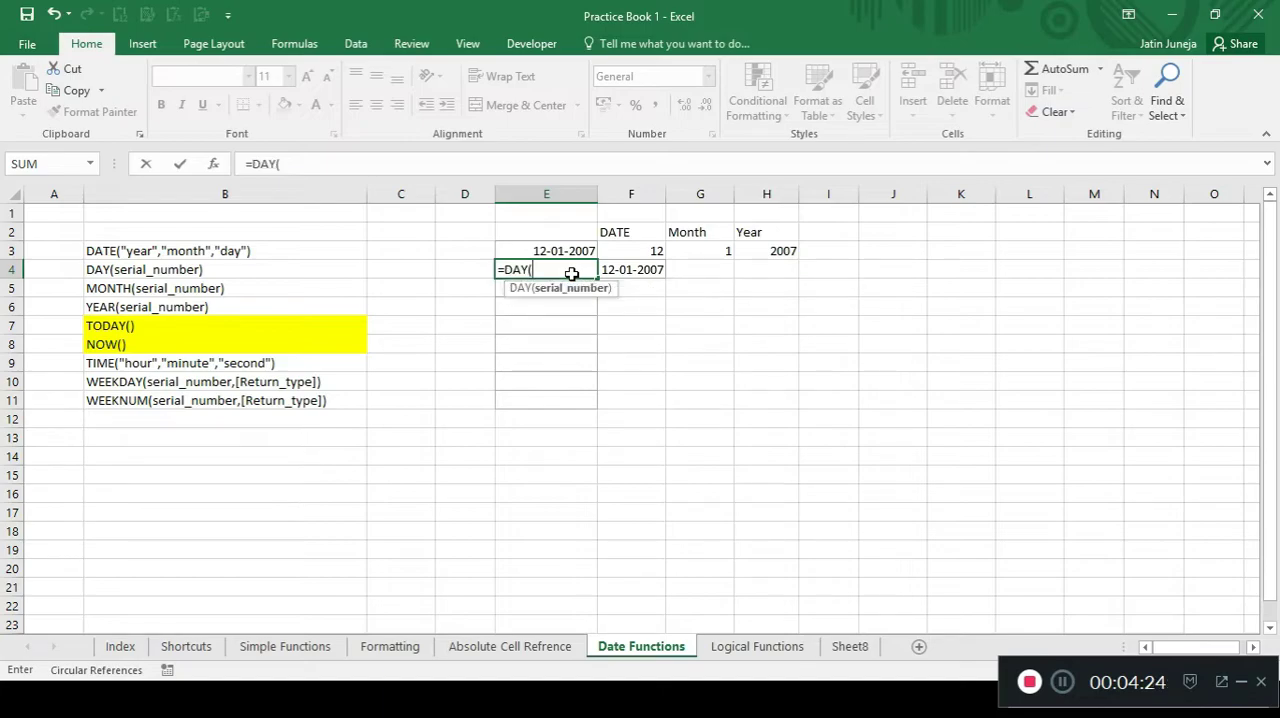
key(Right)
text())
key(ctrl+Return)
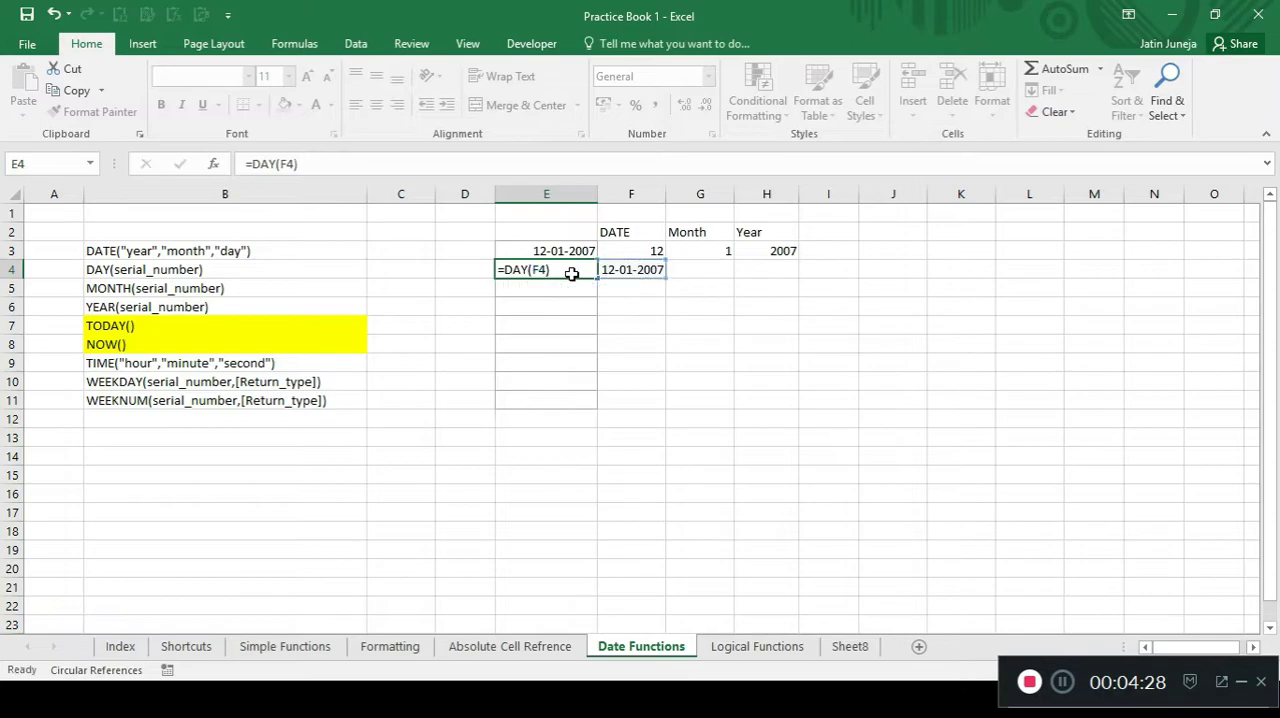
key(Return)
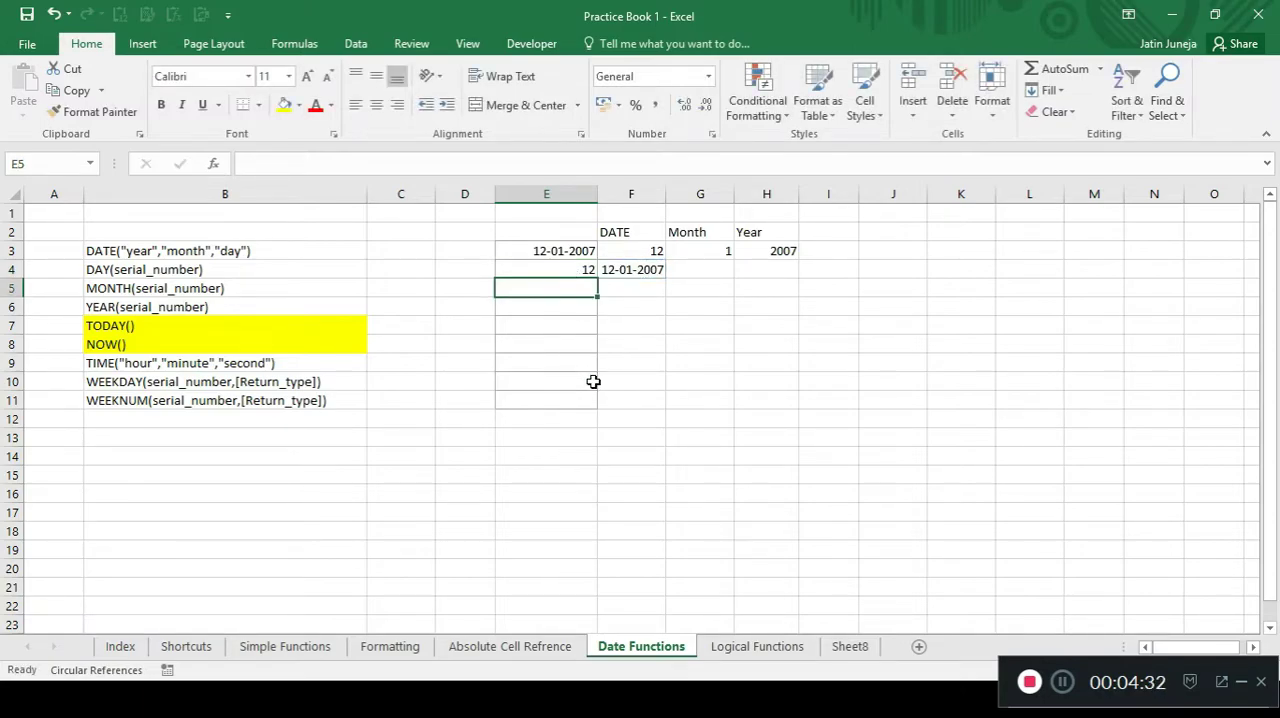
Enter a MONTH formula in cell E5 that extracts the month from the date in F4.
key(Up)
key(Right)
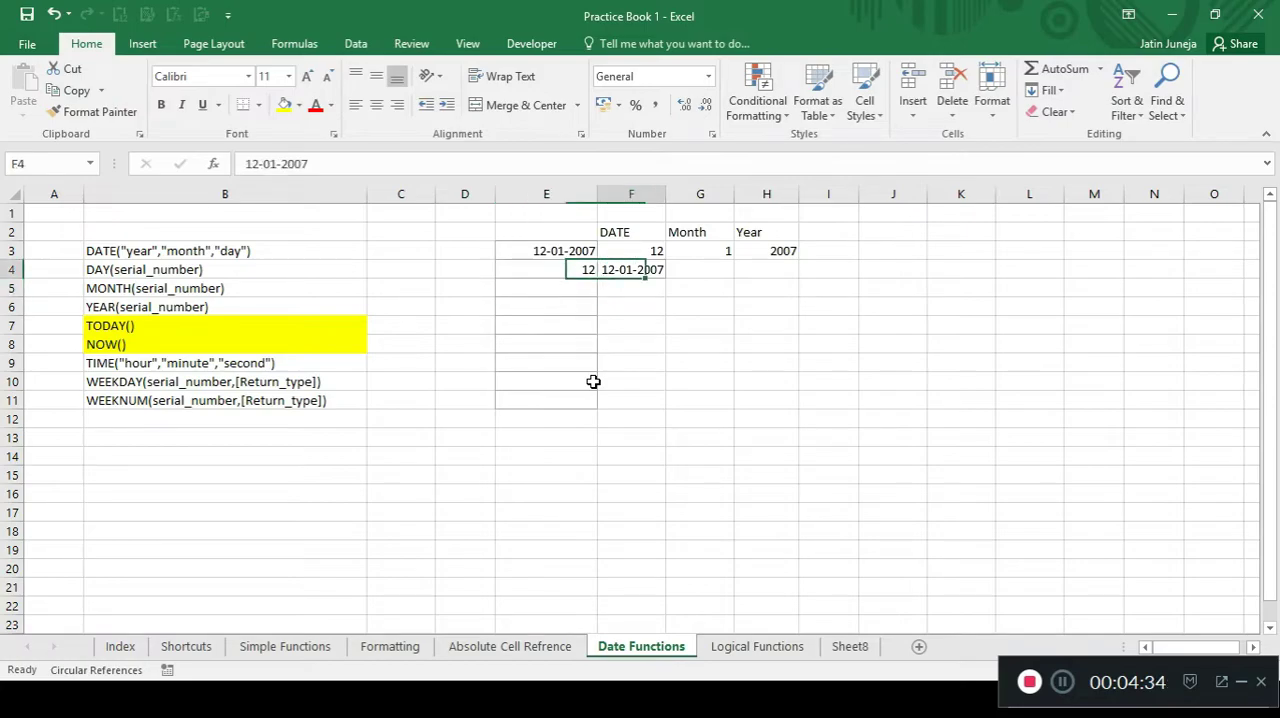
key(Left)
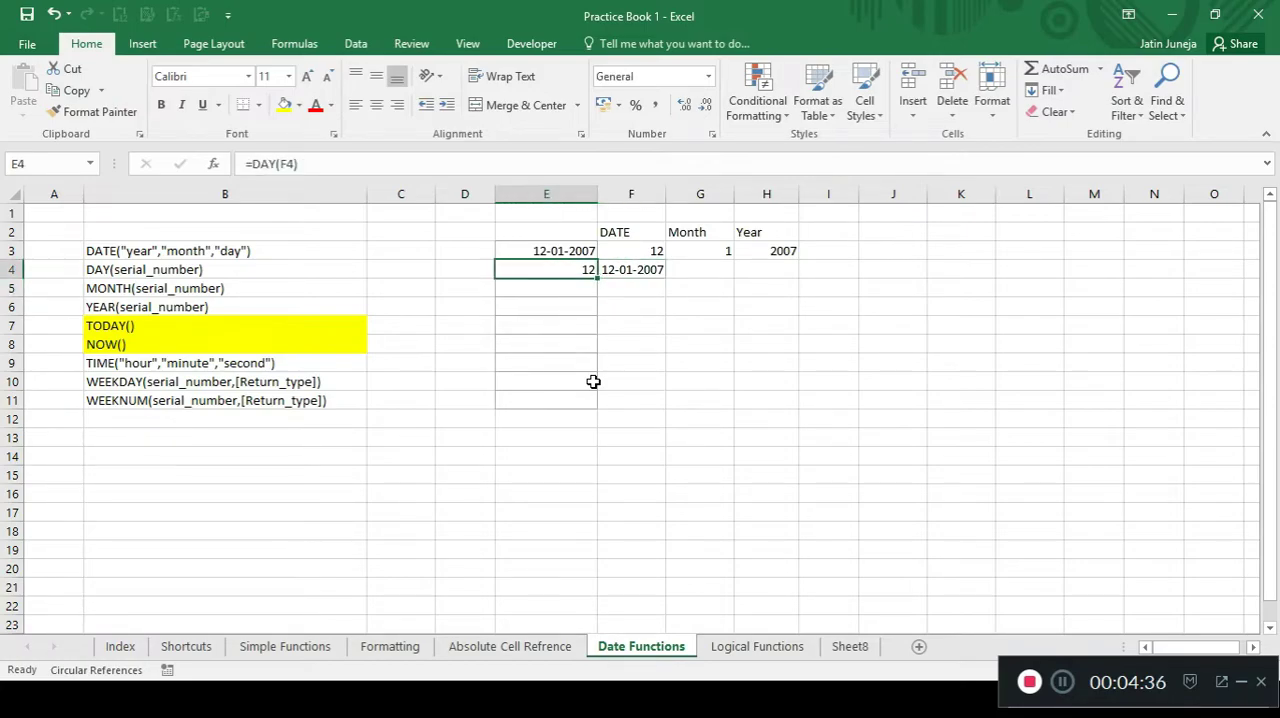
key(Down)
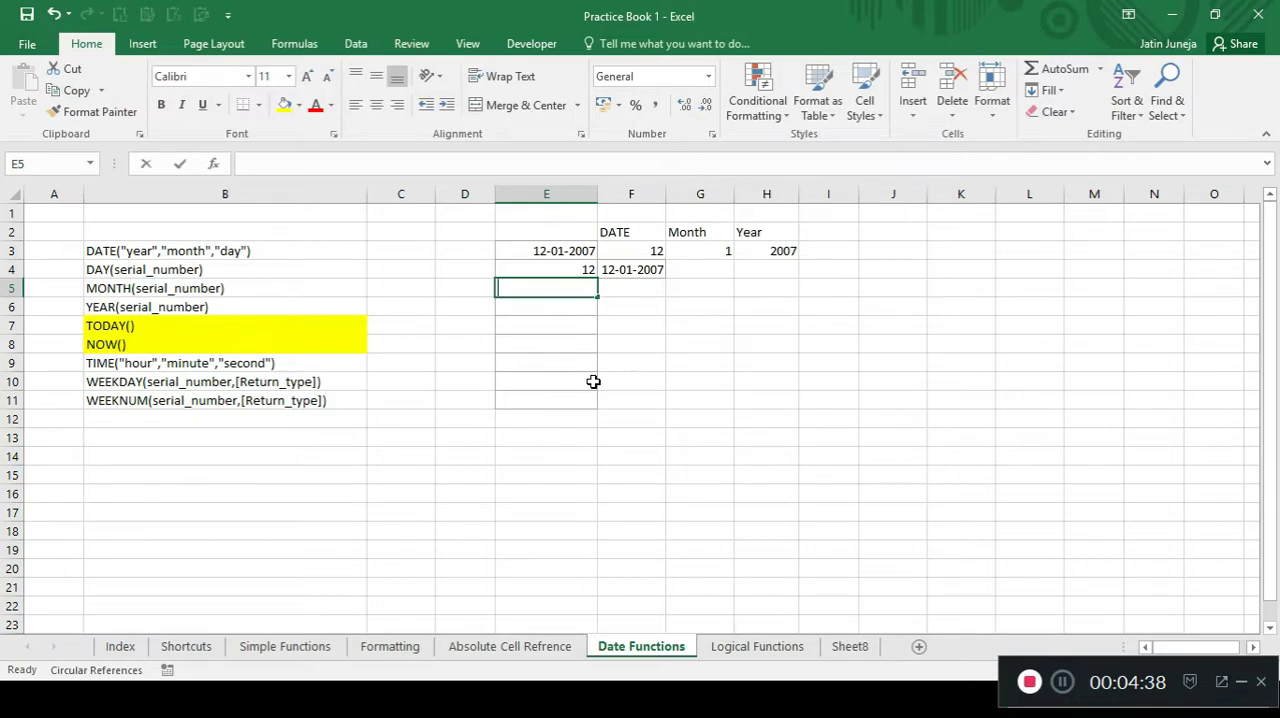
text(=)
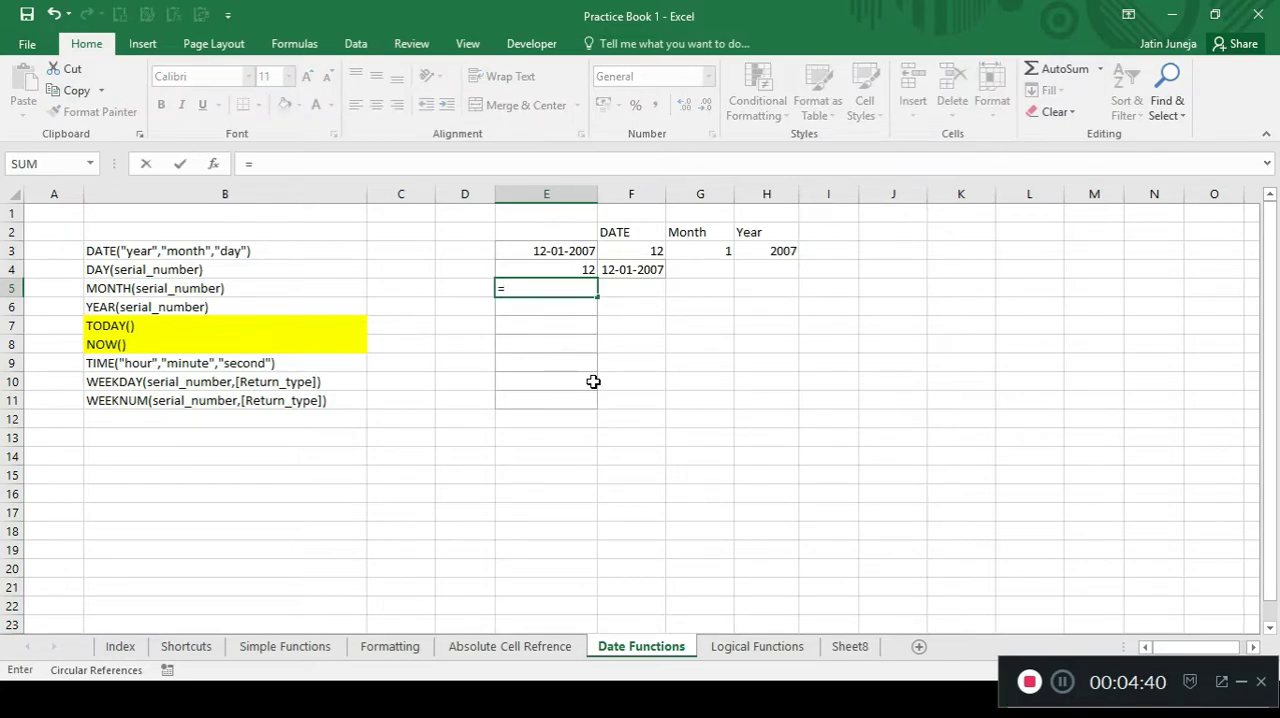
text(month)
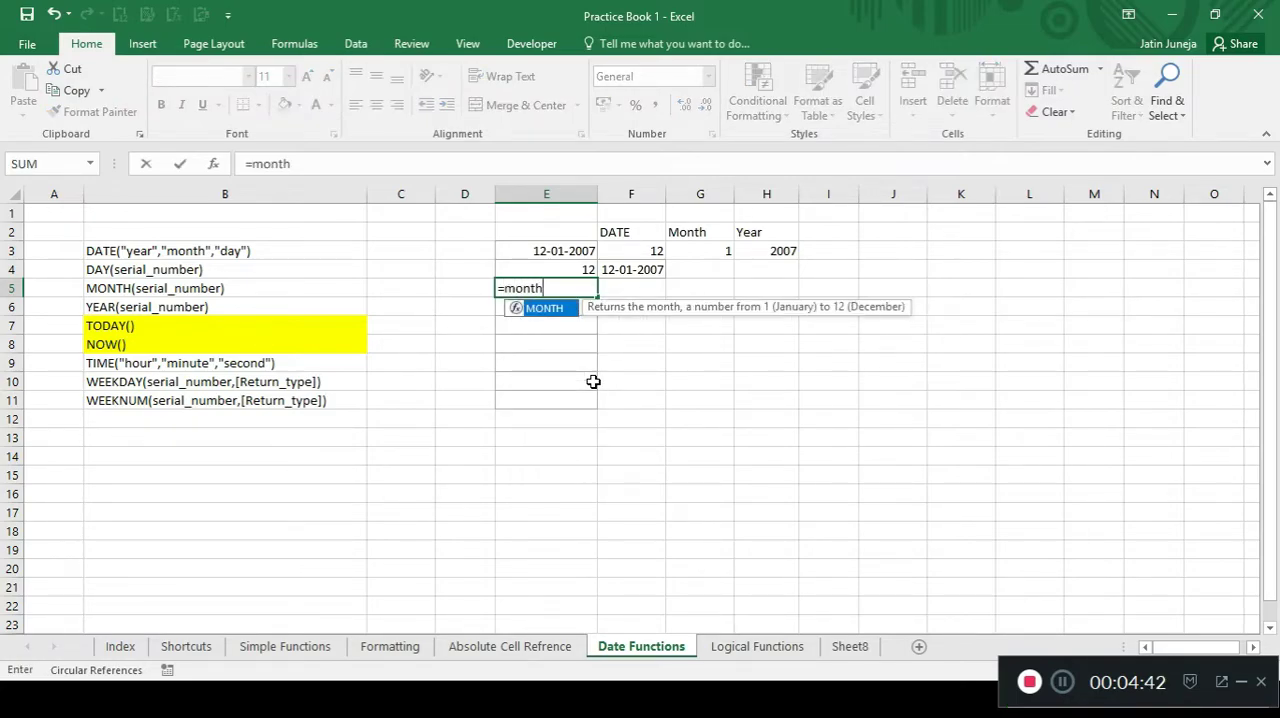
key(Tab)
key(Right)
key(Up)
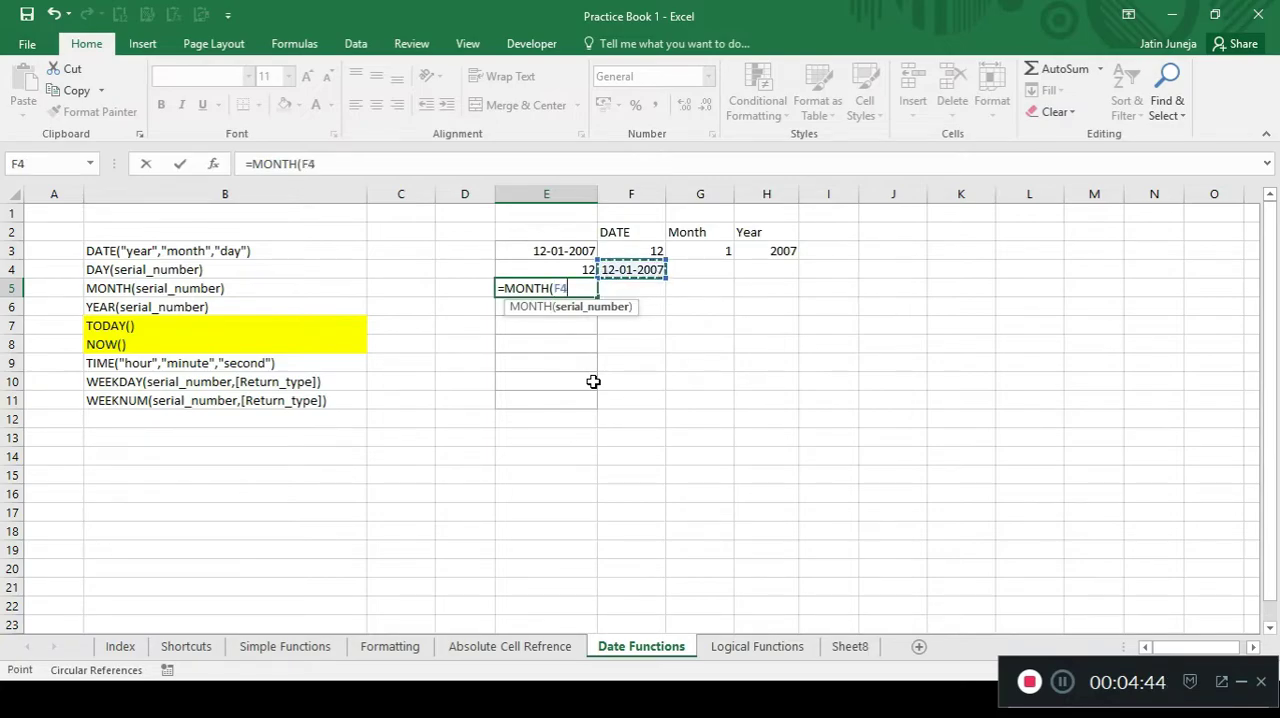
key(Return)
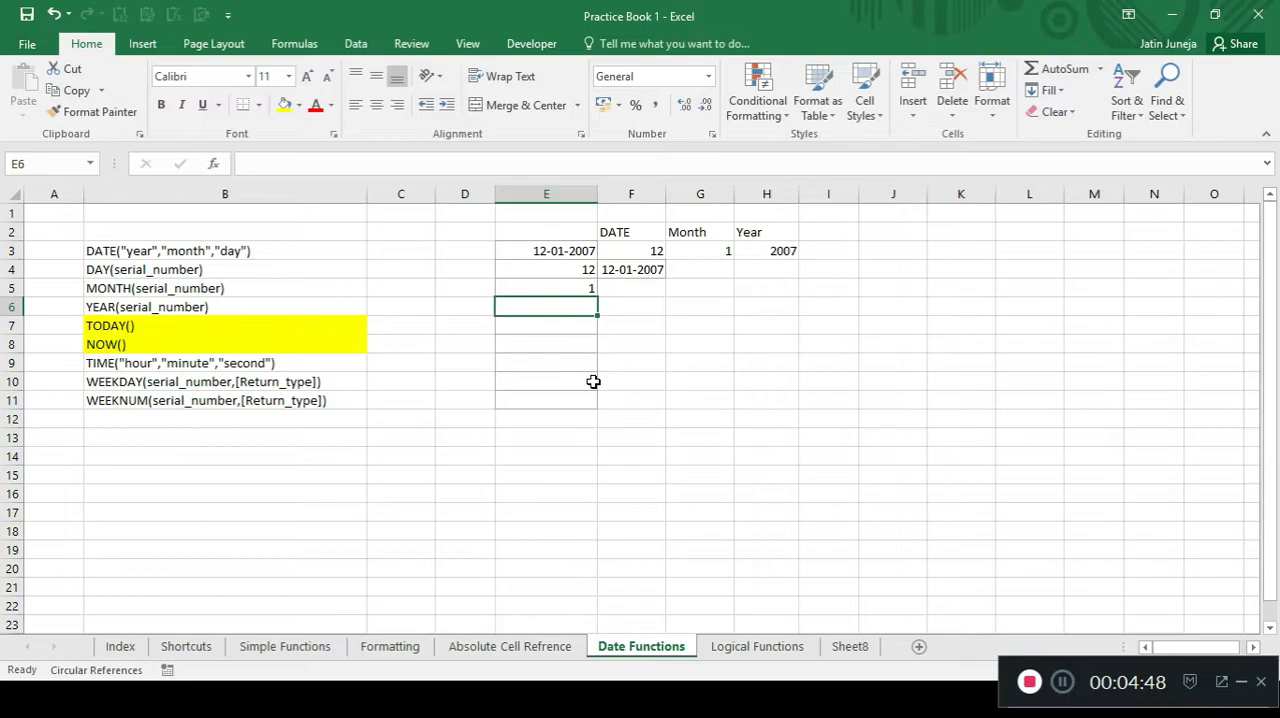
Enter a YEAR formula in cell E6 that extracts the year from the date in F4.
text(=year)
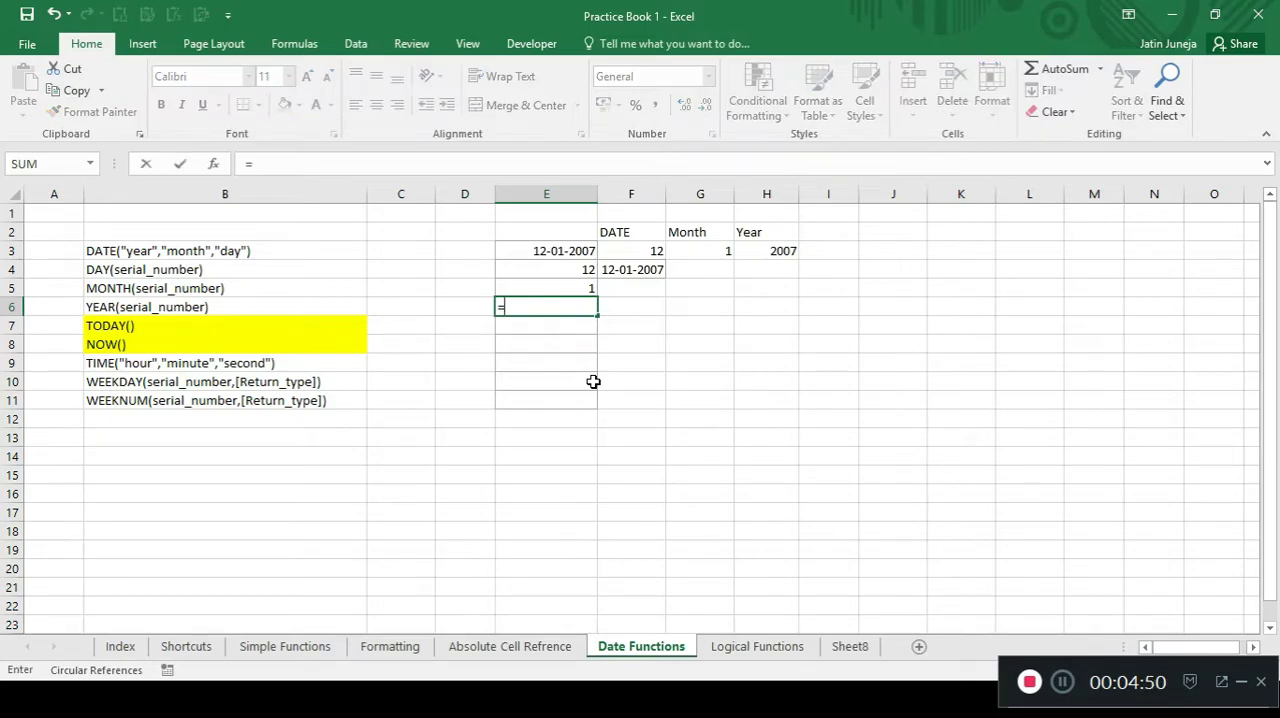
key(Tab)
key(Right)
key(Right)
key(Up)
key(Up)
key(Left)
key(Return)
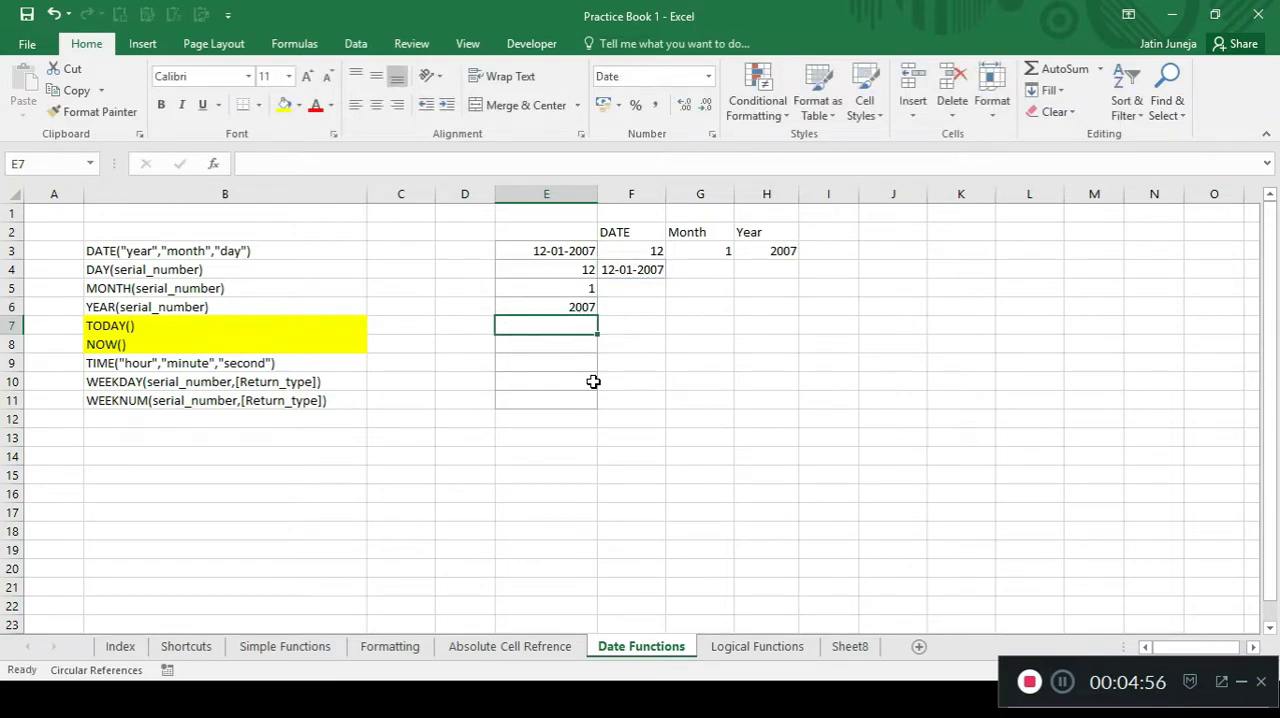
Review the DAY, MONTH and YEAR results in E4:E6 against the DATE formula in E3.
key(Up)
key(Up)
key(Up)
key(shift+Down)
key(shift+Down)
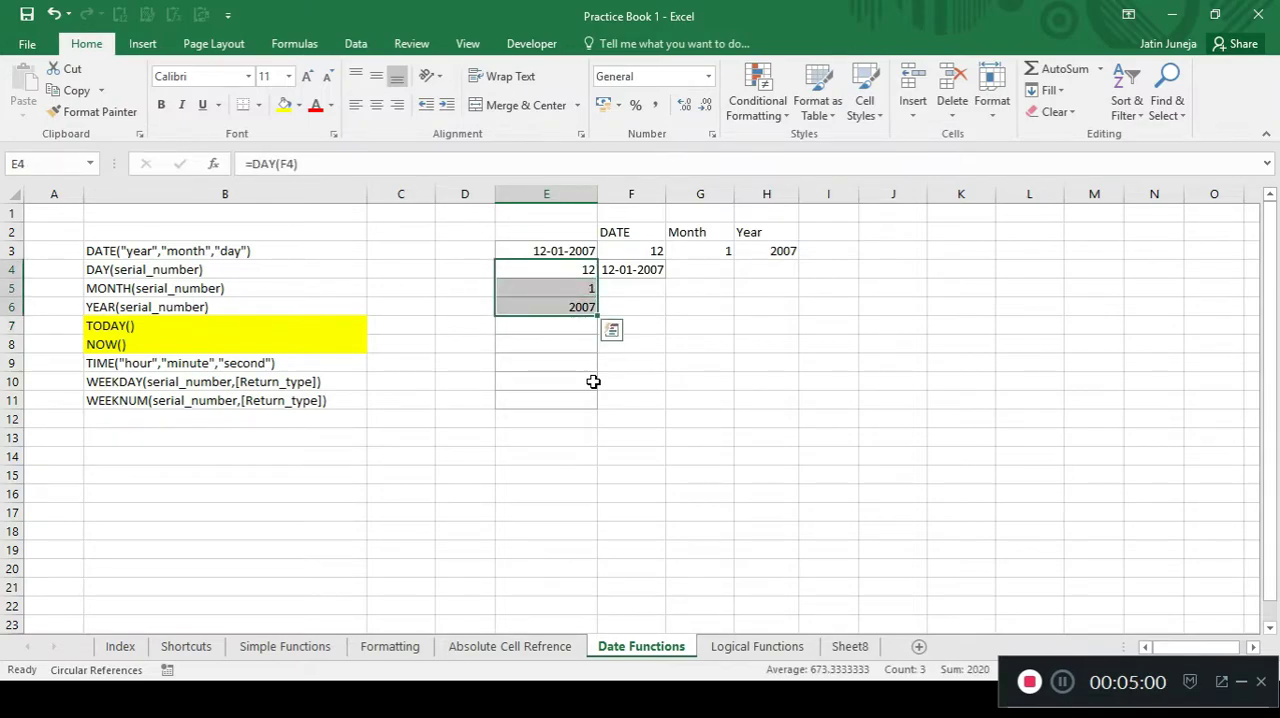
key(Up)
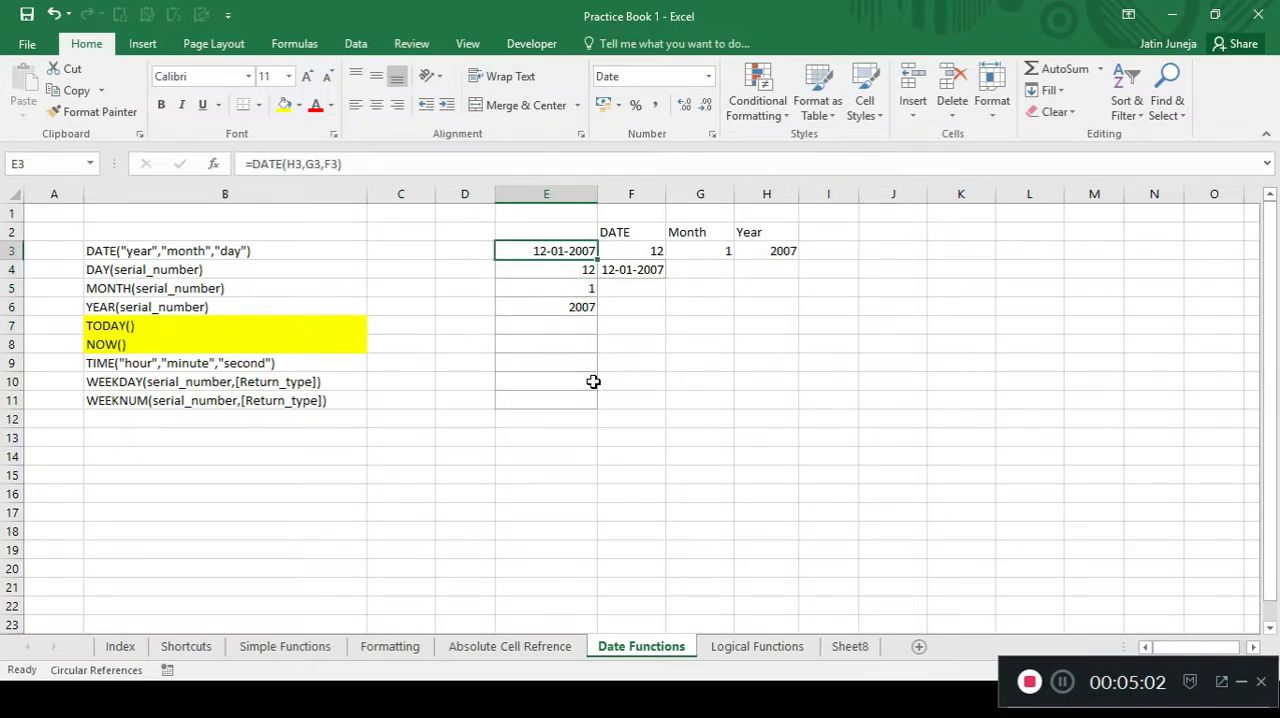
Enter the formula =TODAY() in cell E7 to return the current date.
key(Down)
key(Down)
key(Down)
key(Down)
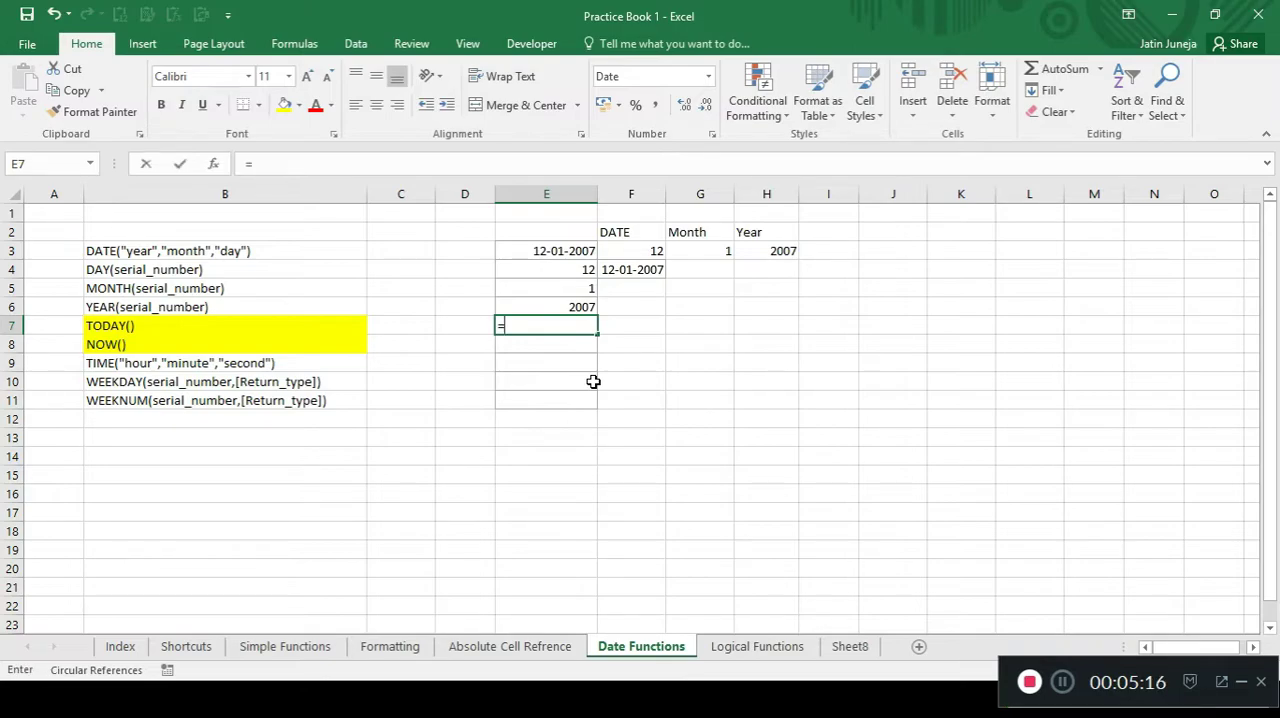
text(=today)
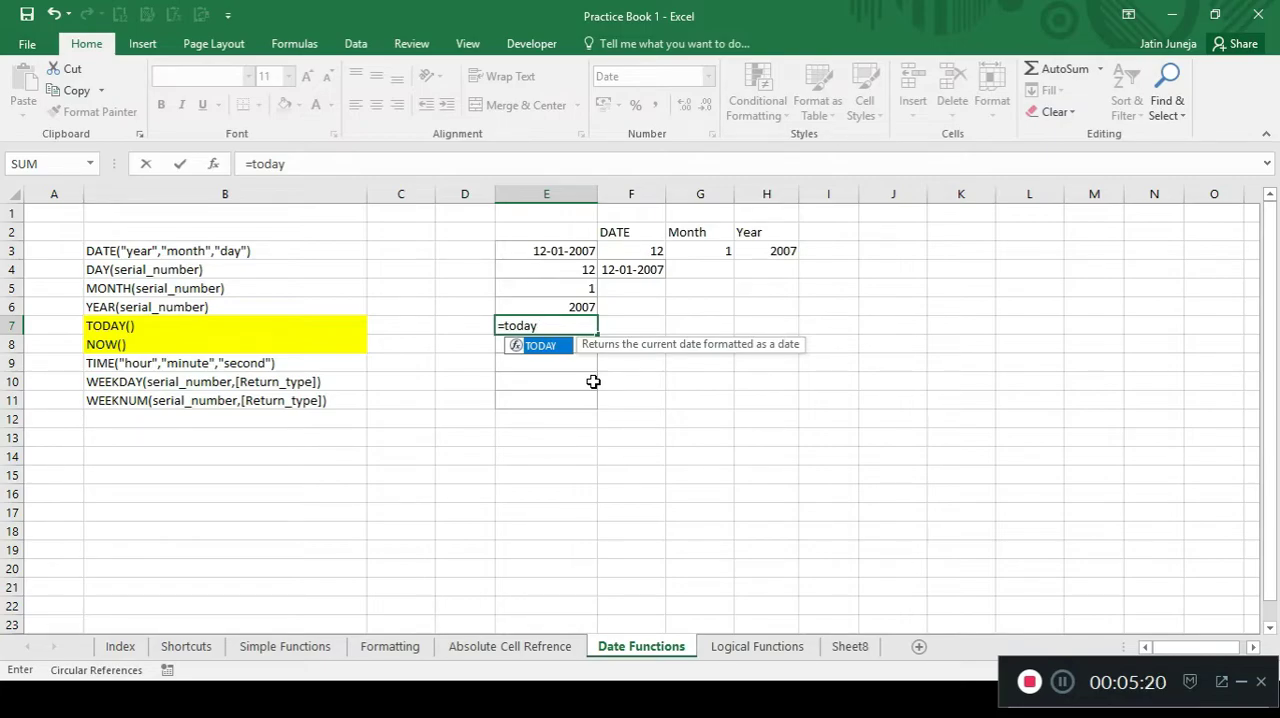
key(Tab)
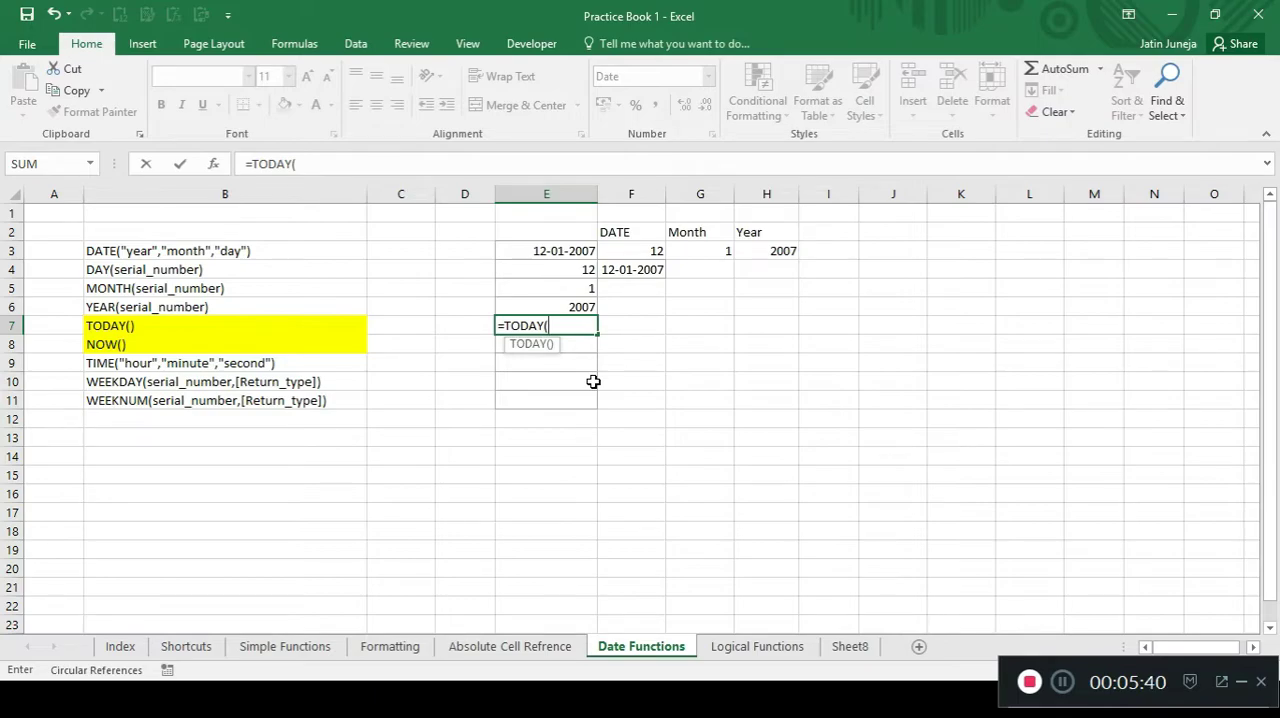
text())
key(Return)
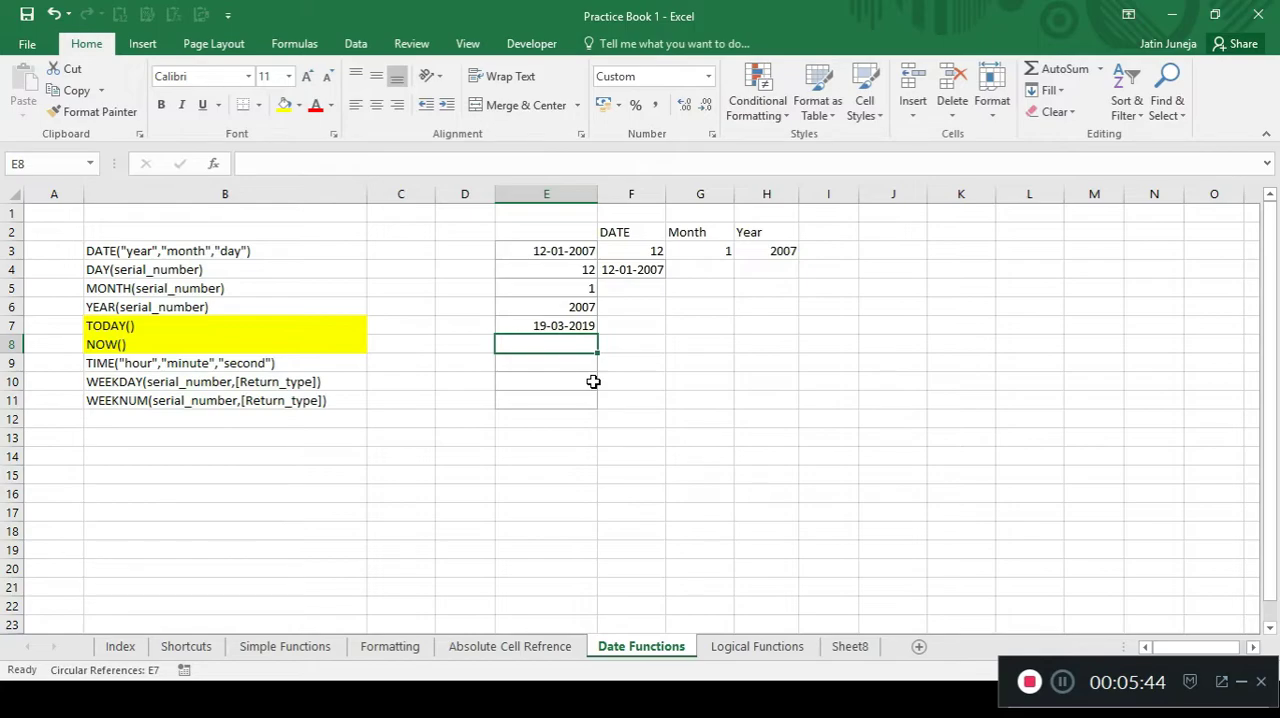
key(Up)
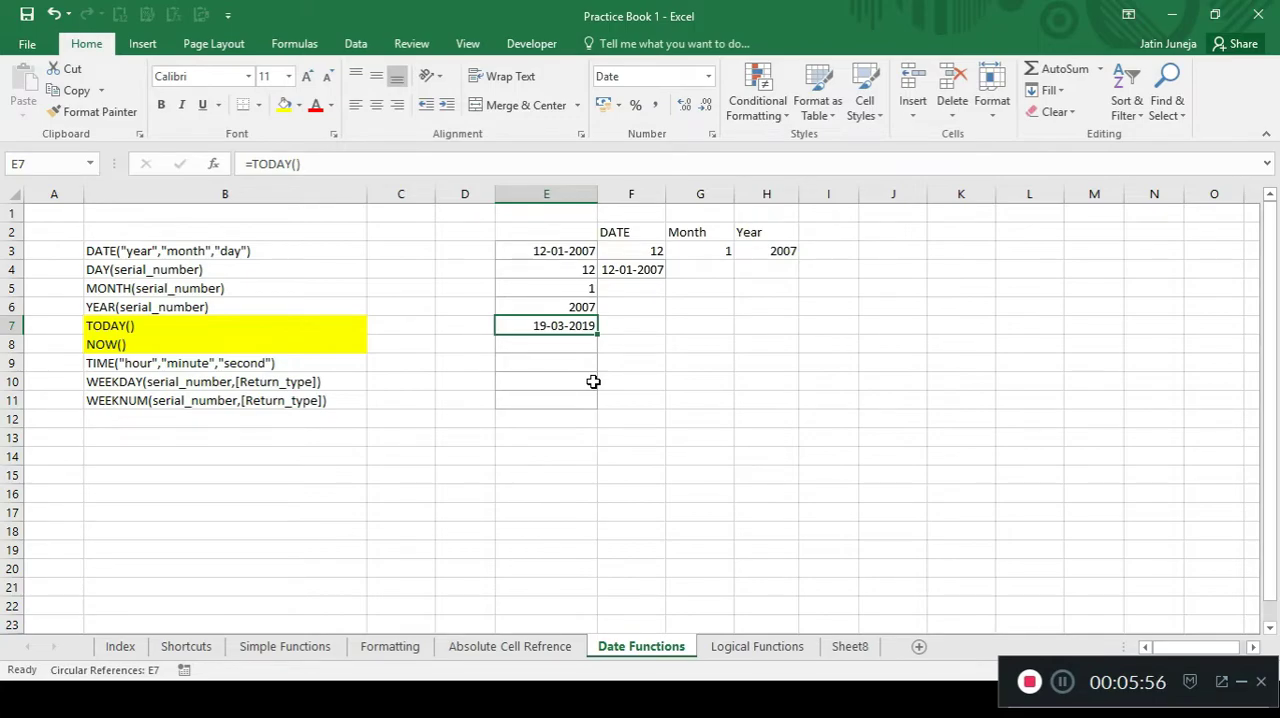
Enter the formula =NOW() in cell E8 to return the current date and time.
key(Down)
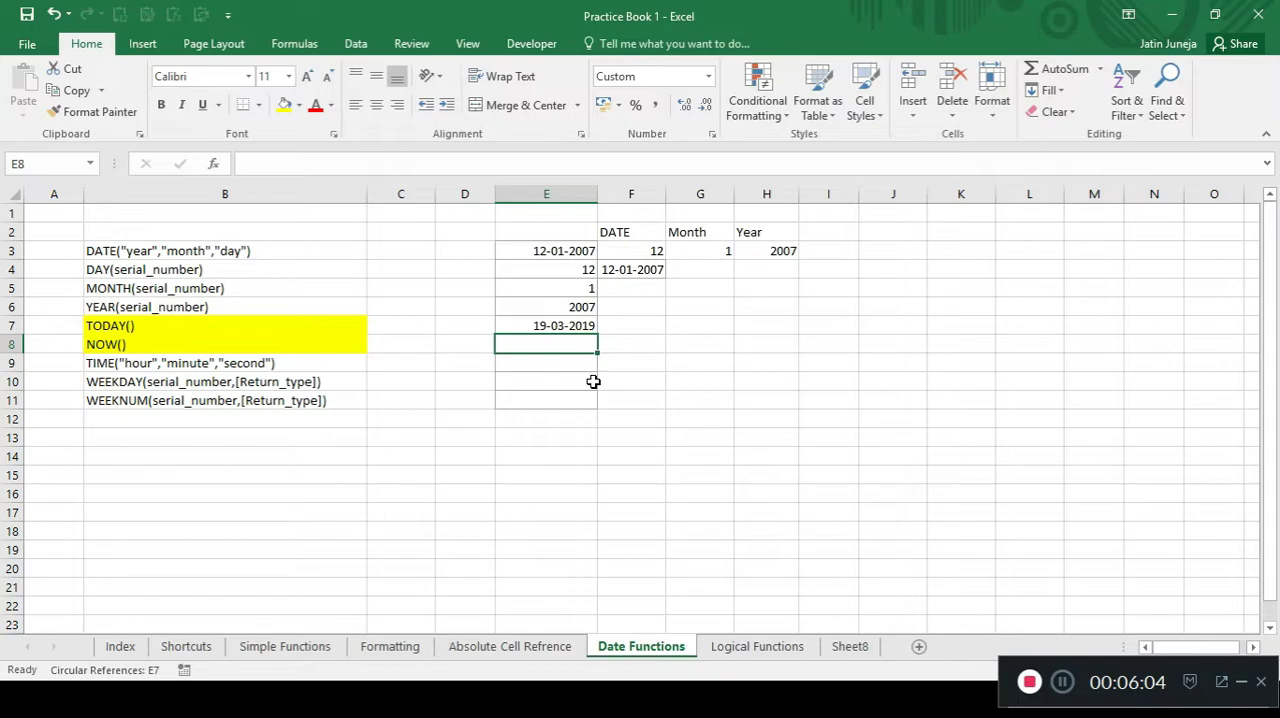
text(=now)
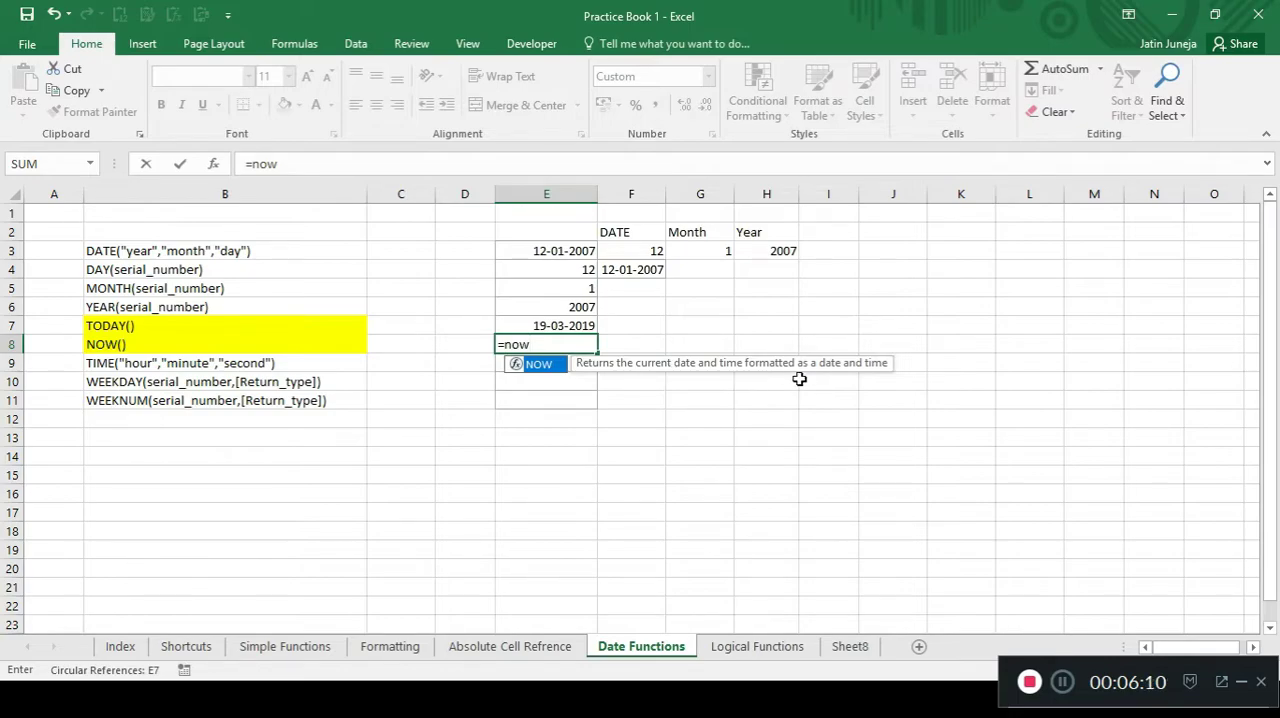
key(Tab)
text())
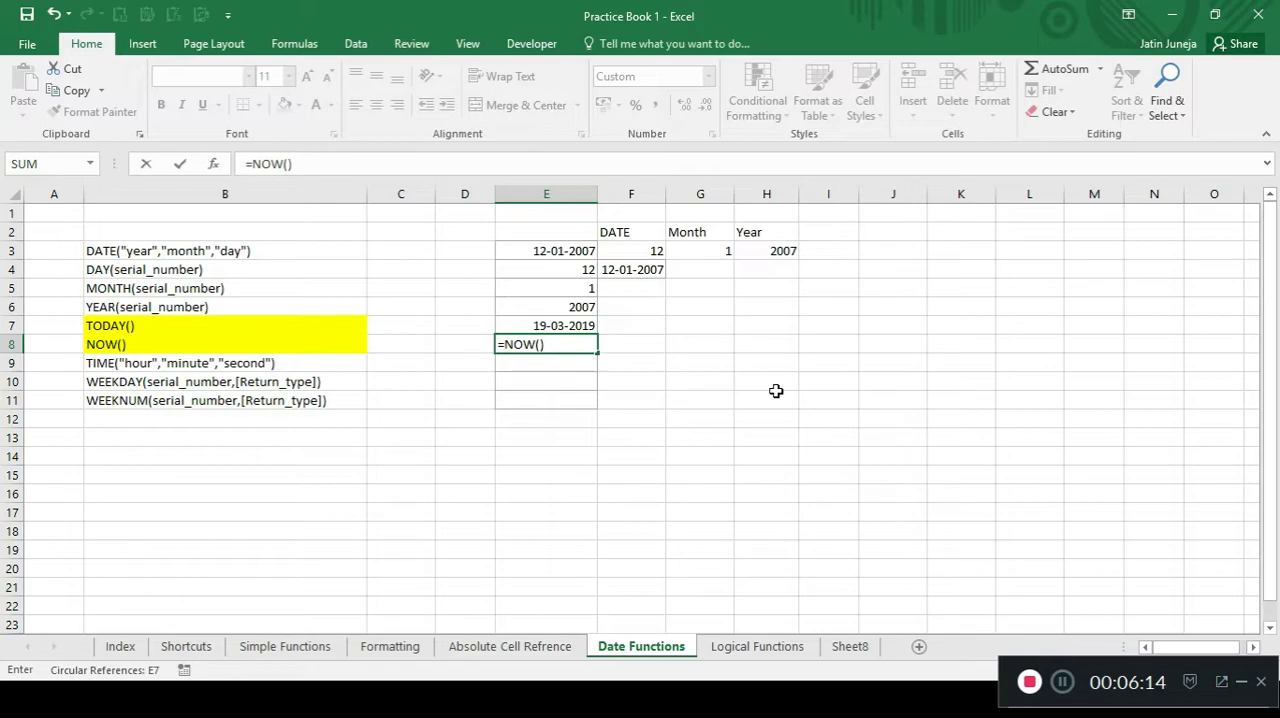
key(Return)
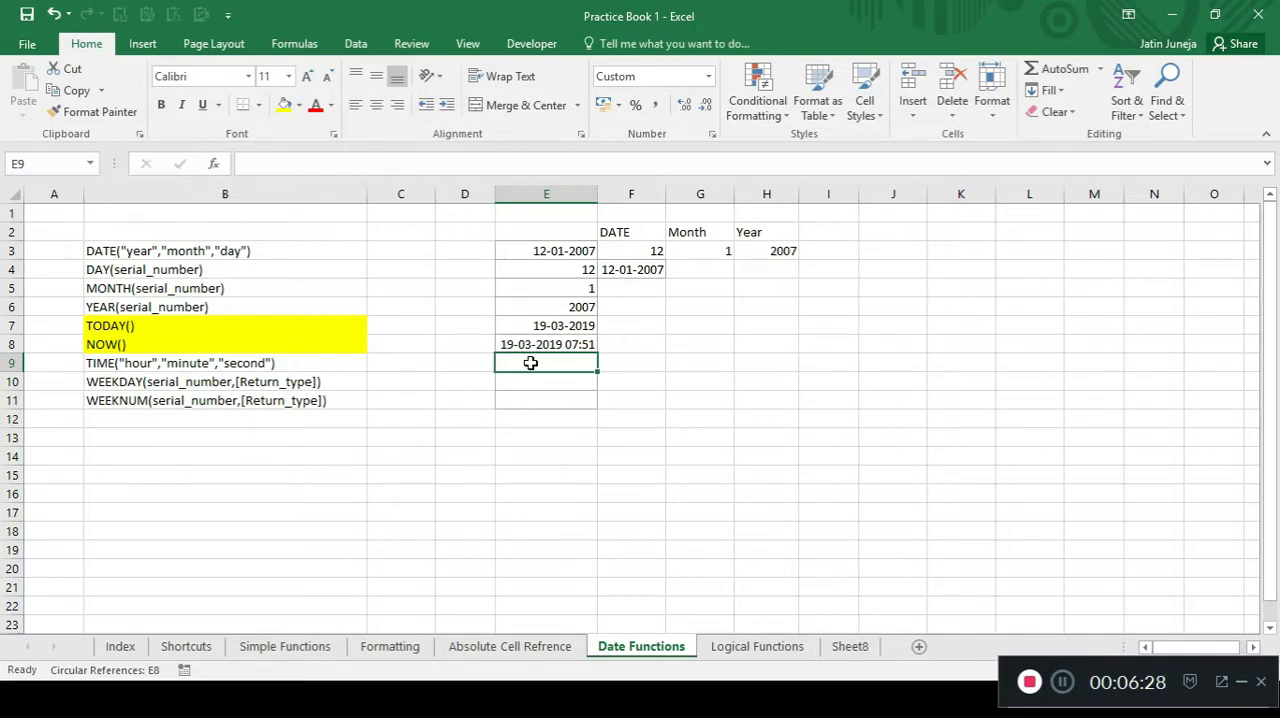
Enter the headers HR, MM and SS in cells H9, I9 and J9.
click(760, 366)
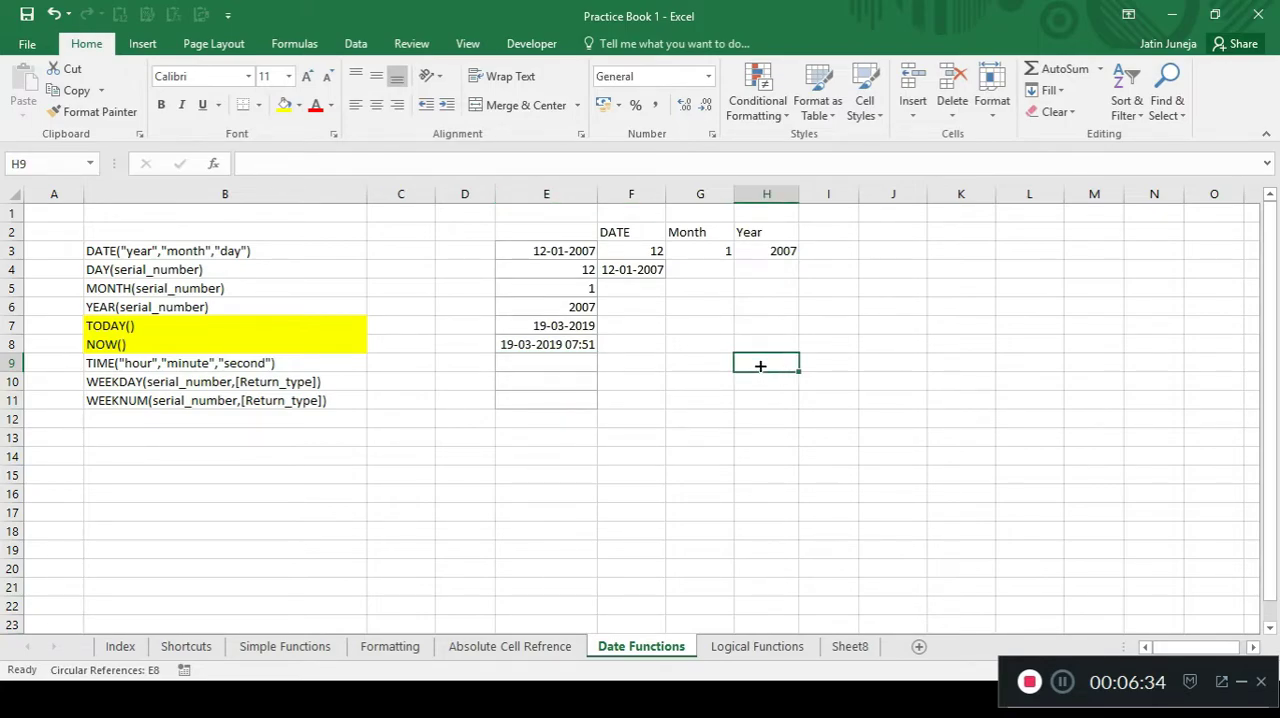
text(HR)
key(Tab)
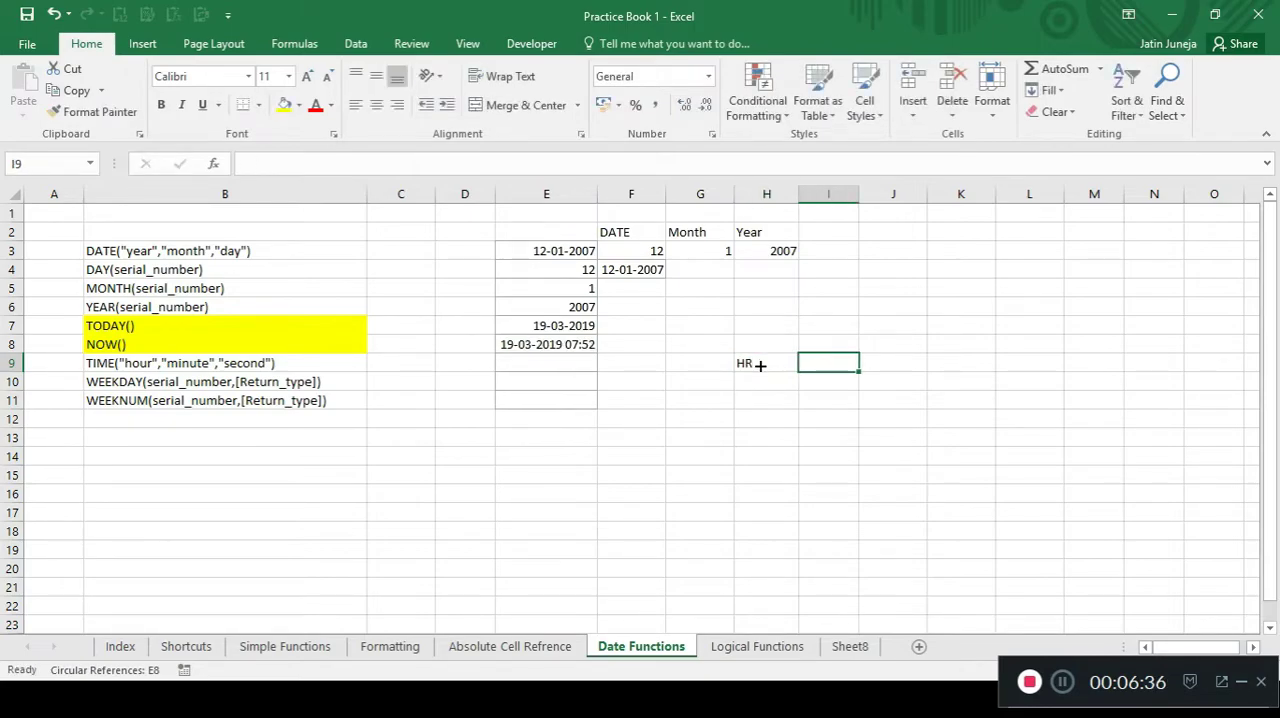
text(MM)
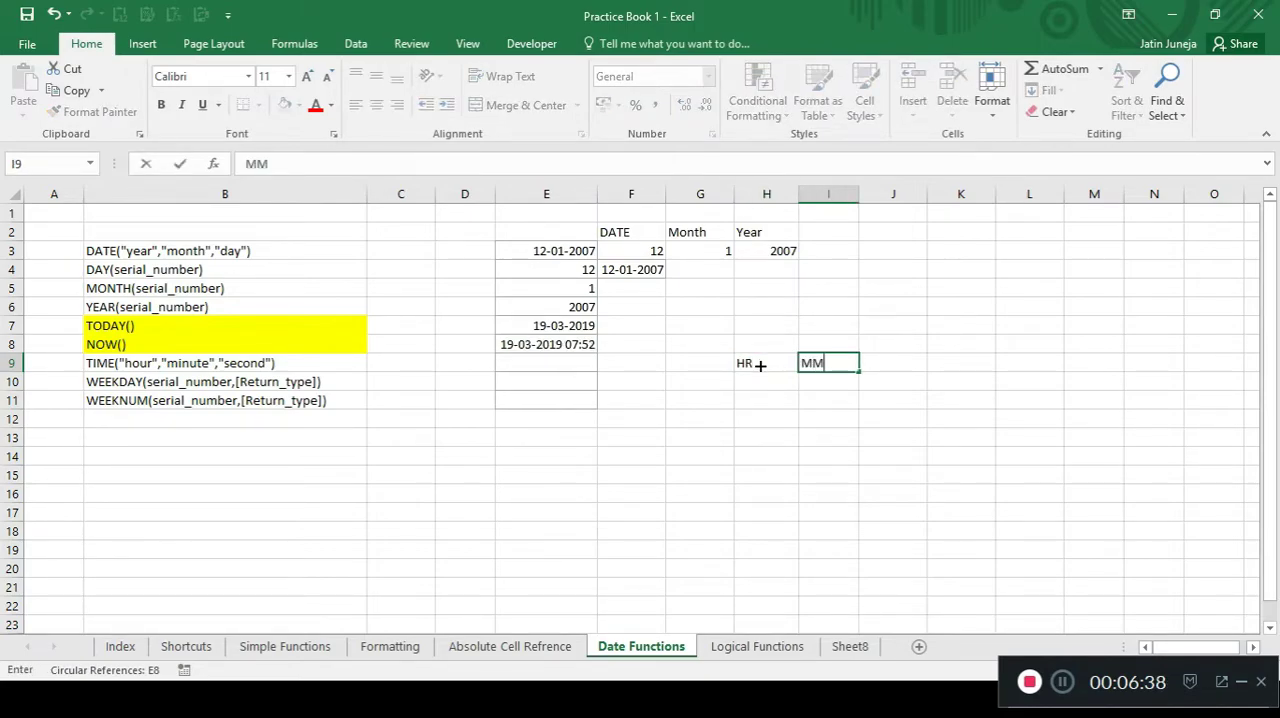
key(Tab)
text(SS)
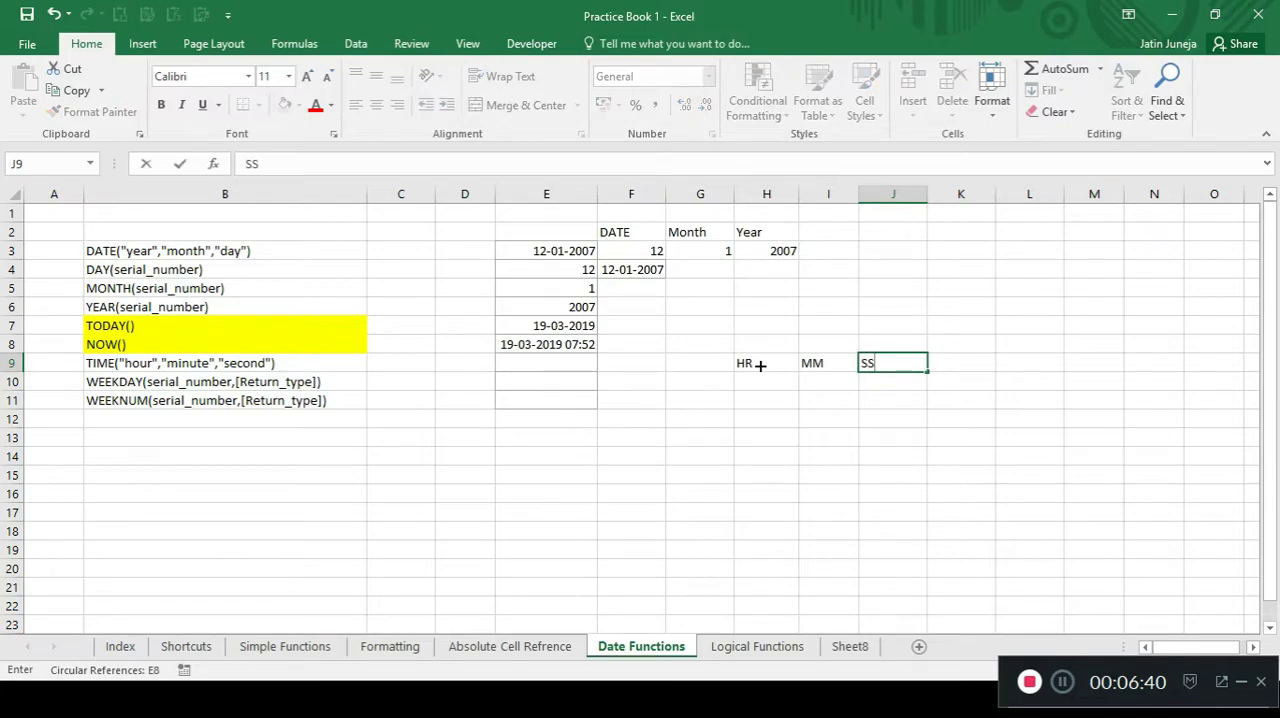
key(Return)
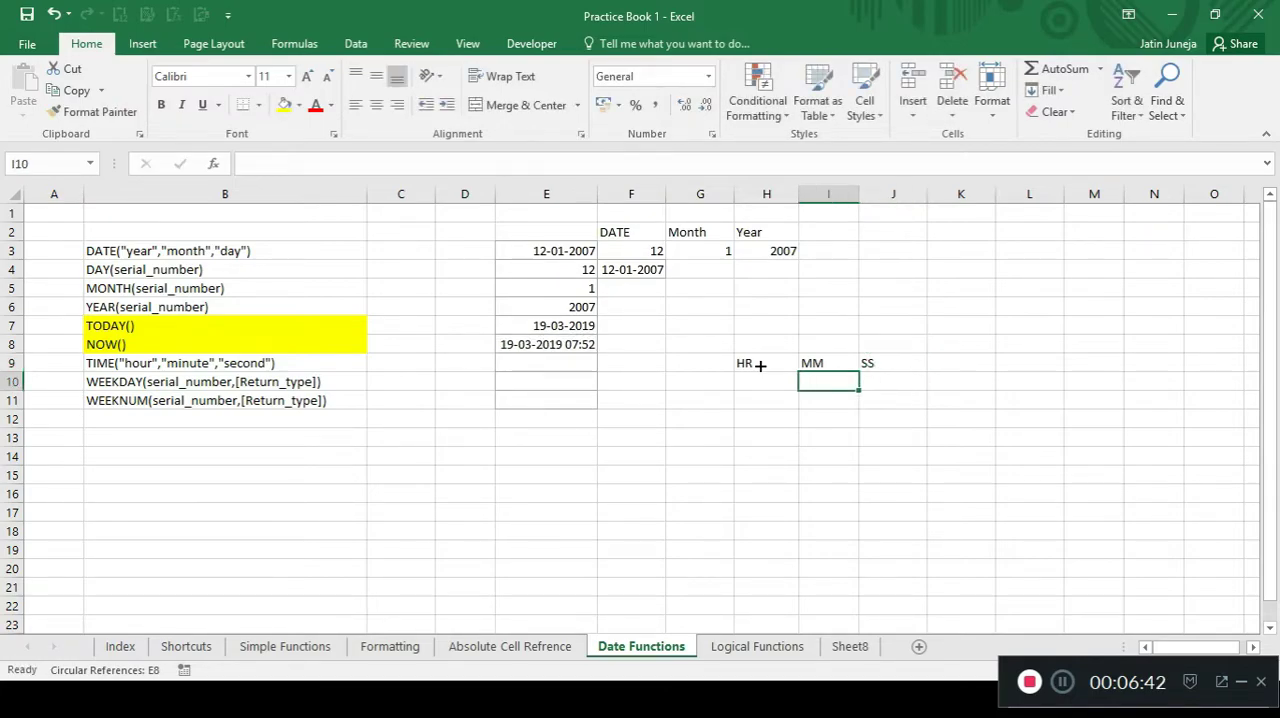
Enter the time values 8, 50 and 40 under the HR, MM and SS headers in H10:J10.
key(Left)
text(08)
key(Tab)
text(50)
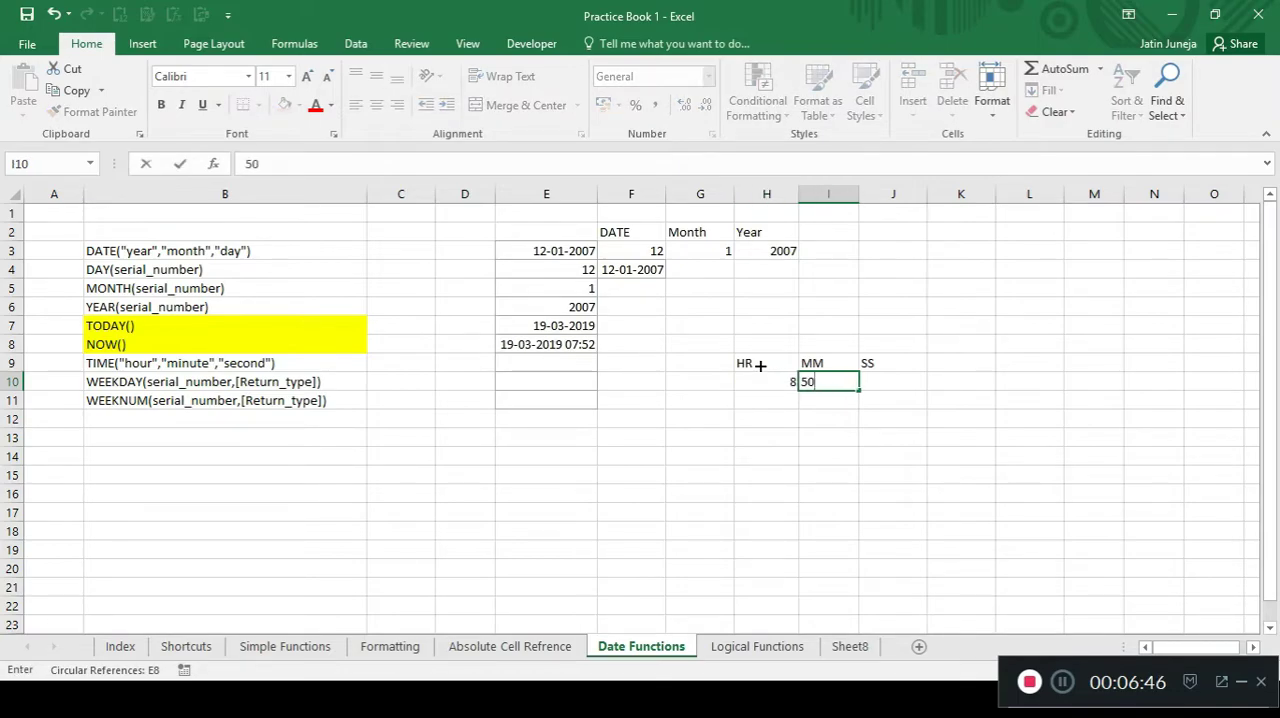
key(Tab)
text(40)
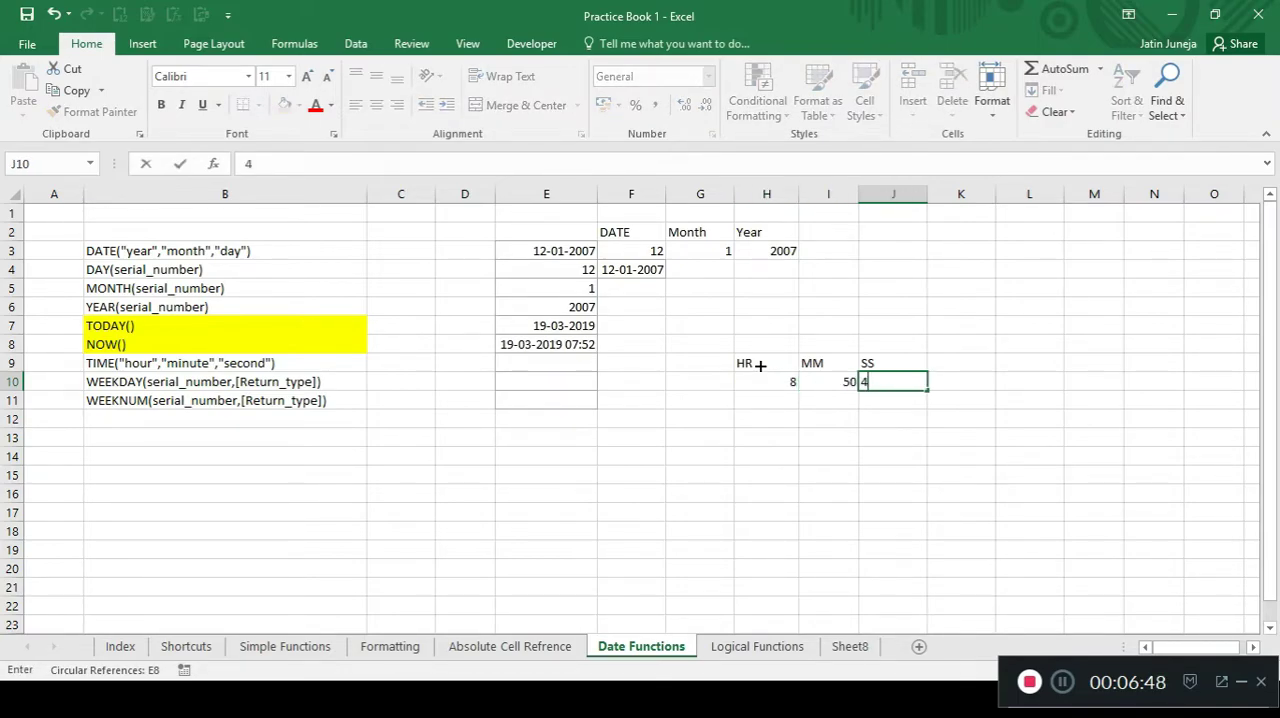
key(Left)
key(Left)
key(Left)
key(Left)
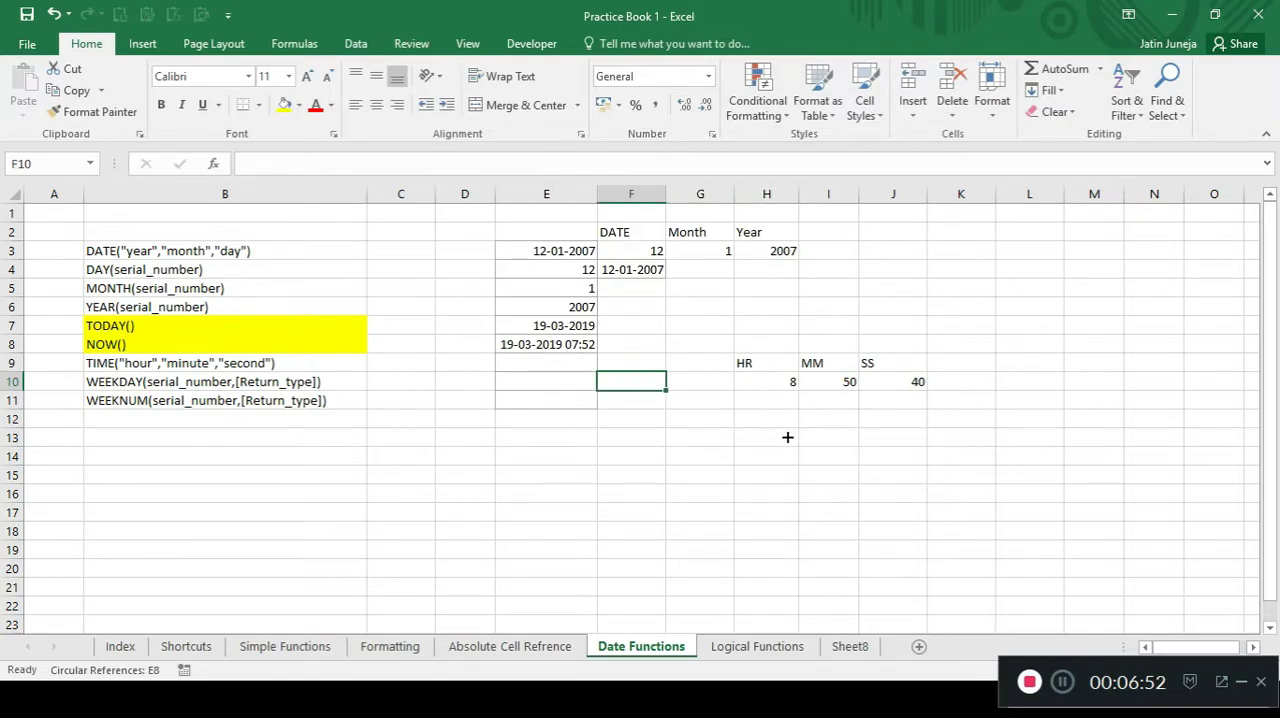
click(757, 380)
key(shift+Right)
key(shift+Right)
key(shift+Right)
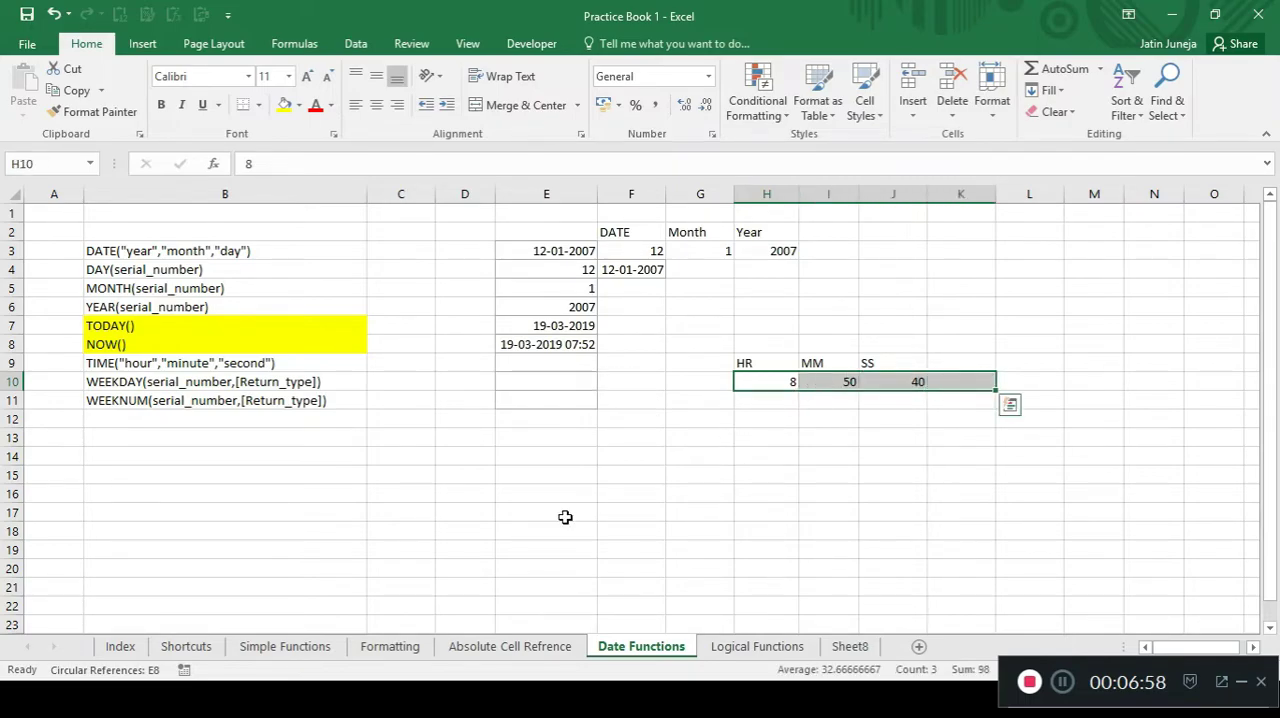
Highlight the TIME syntax label in cell B9 with a yellow fill.
click(557, 365)
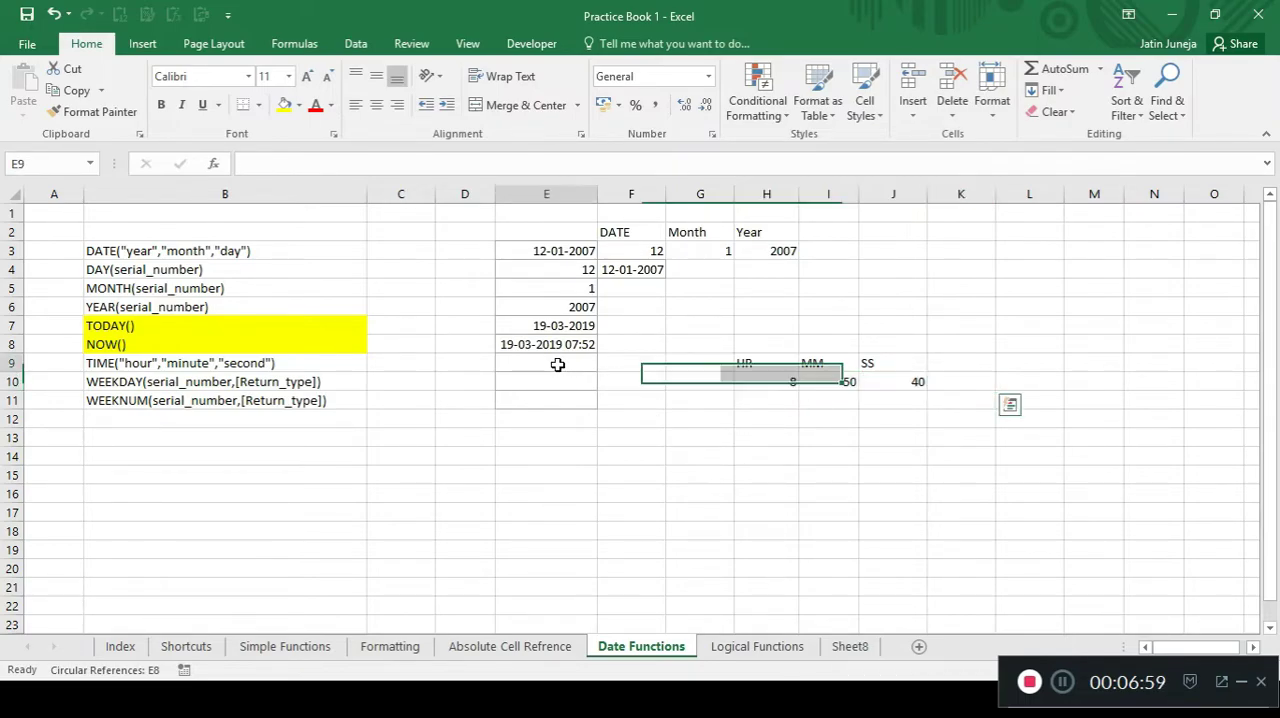
click(270, 365)
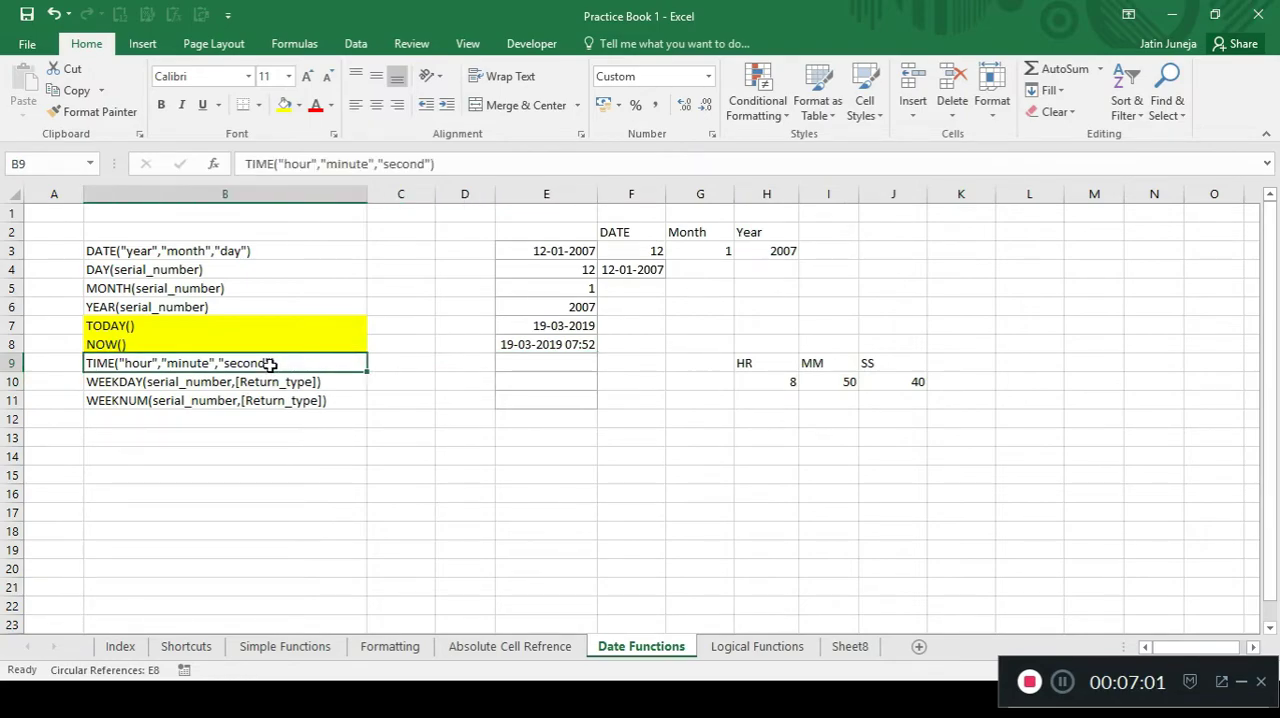
click(284, 106)
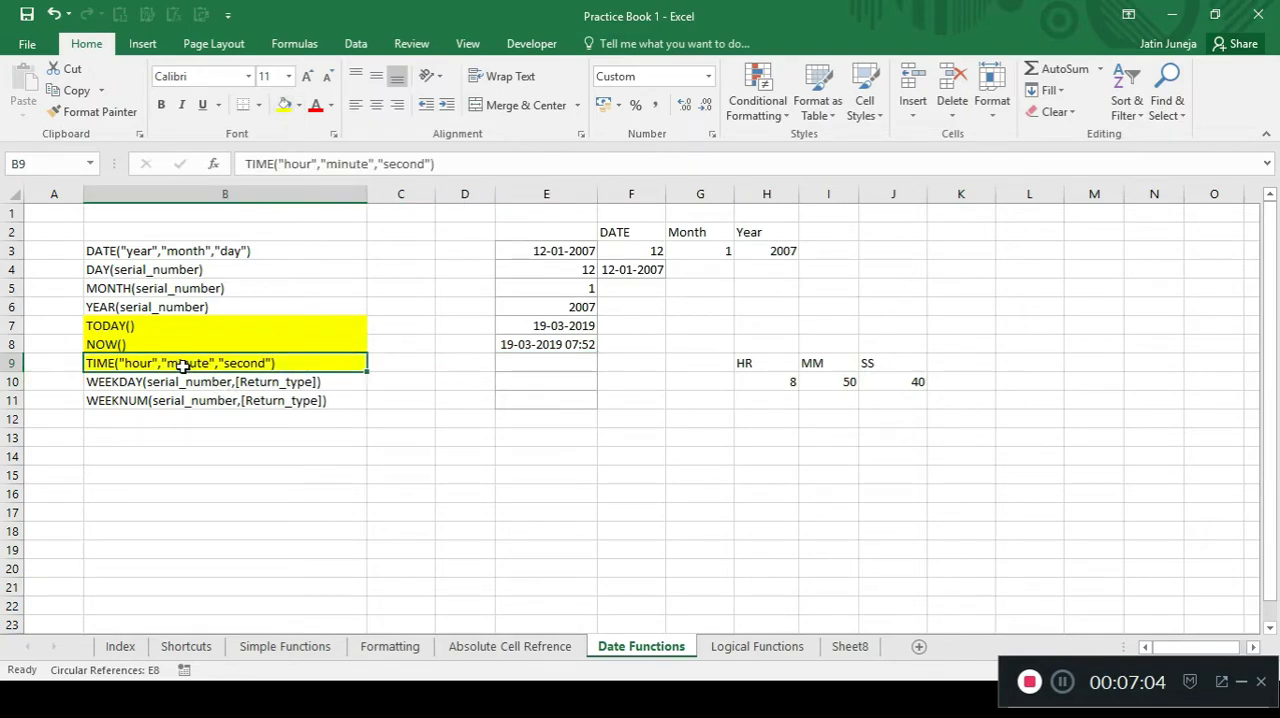
Enter the formula =TIME(8,50,40) with typed hour, minute and second values in cell E9.
click(512, 363)
text(=time)
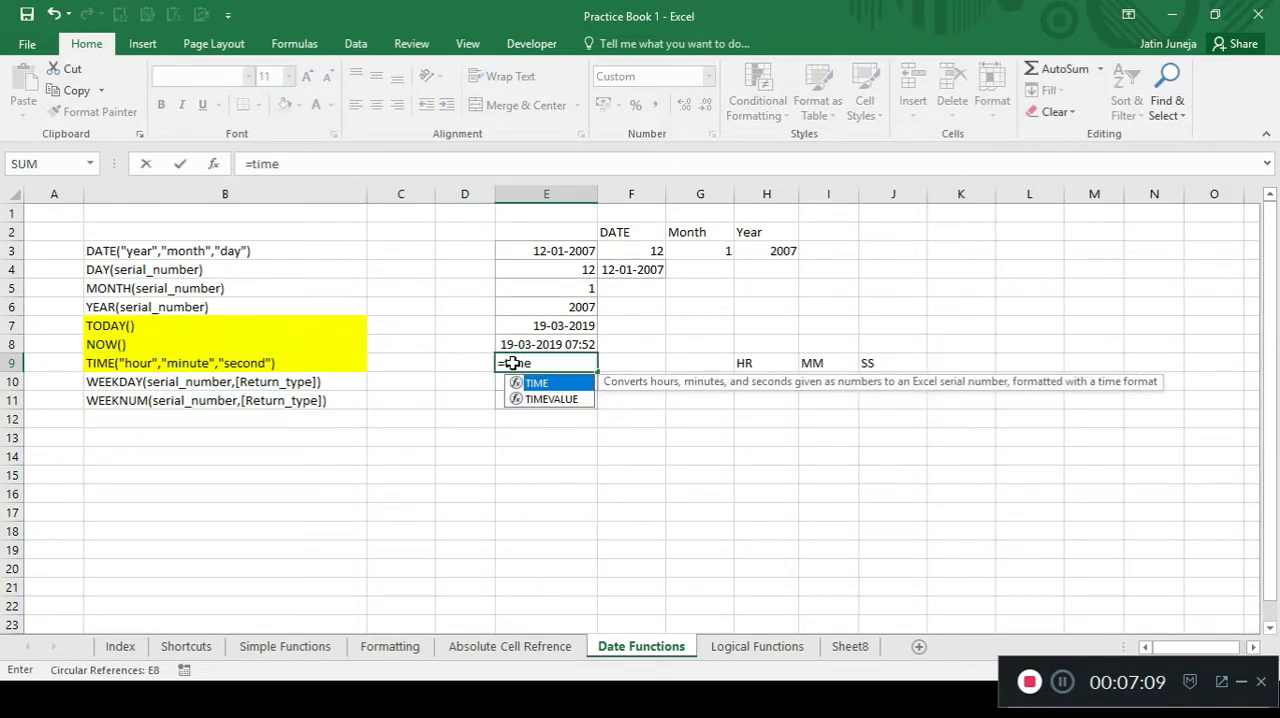
key(Tab)
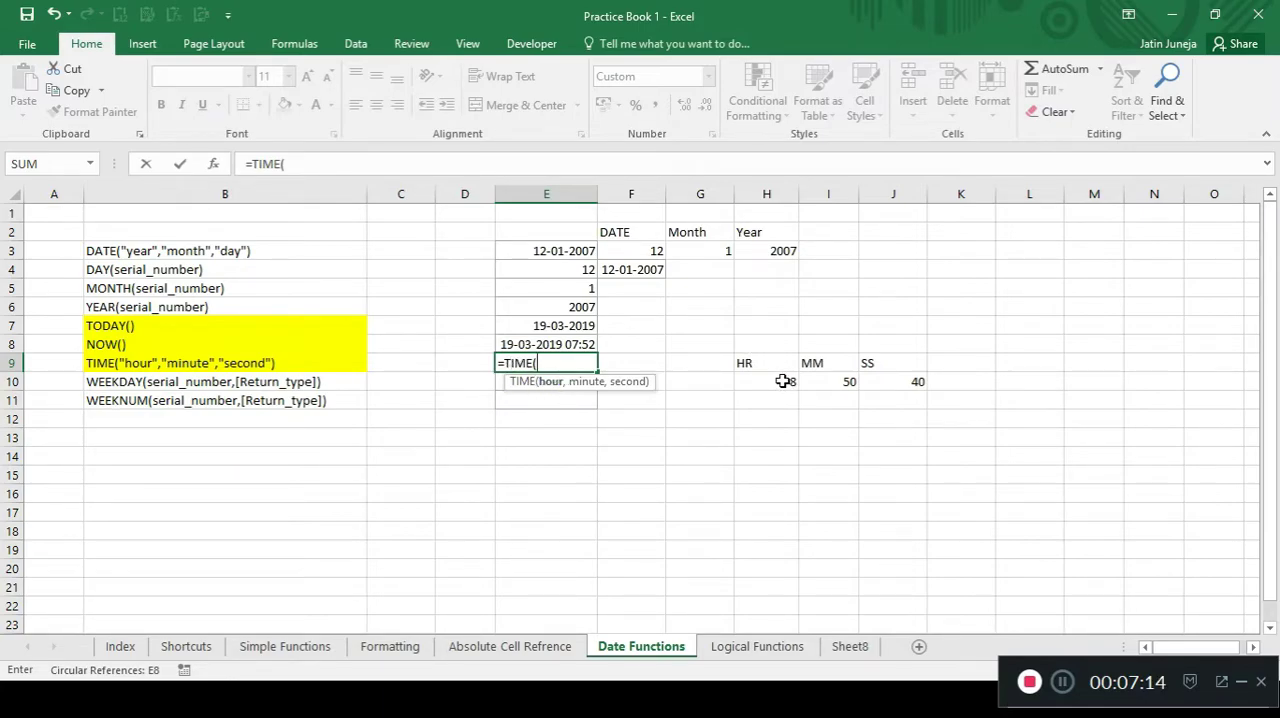
click(778, 384)
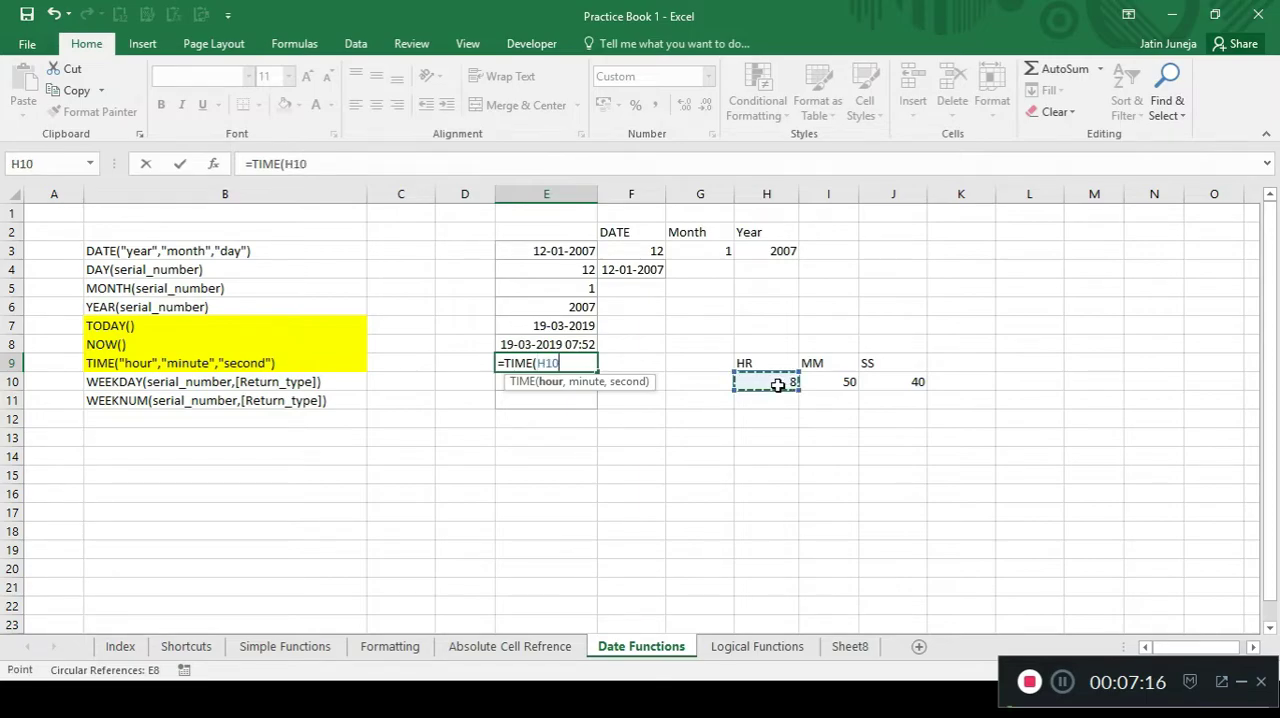
key(BackSpace)
key(BackSpace)
key(BackSpace)
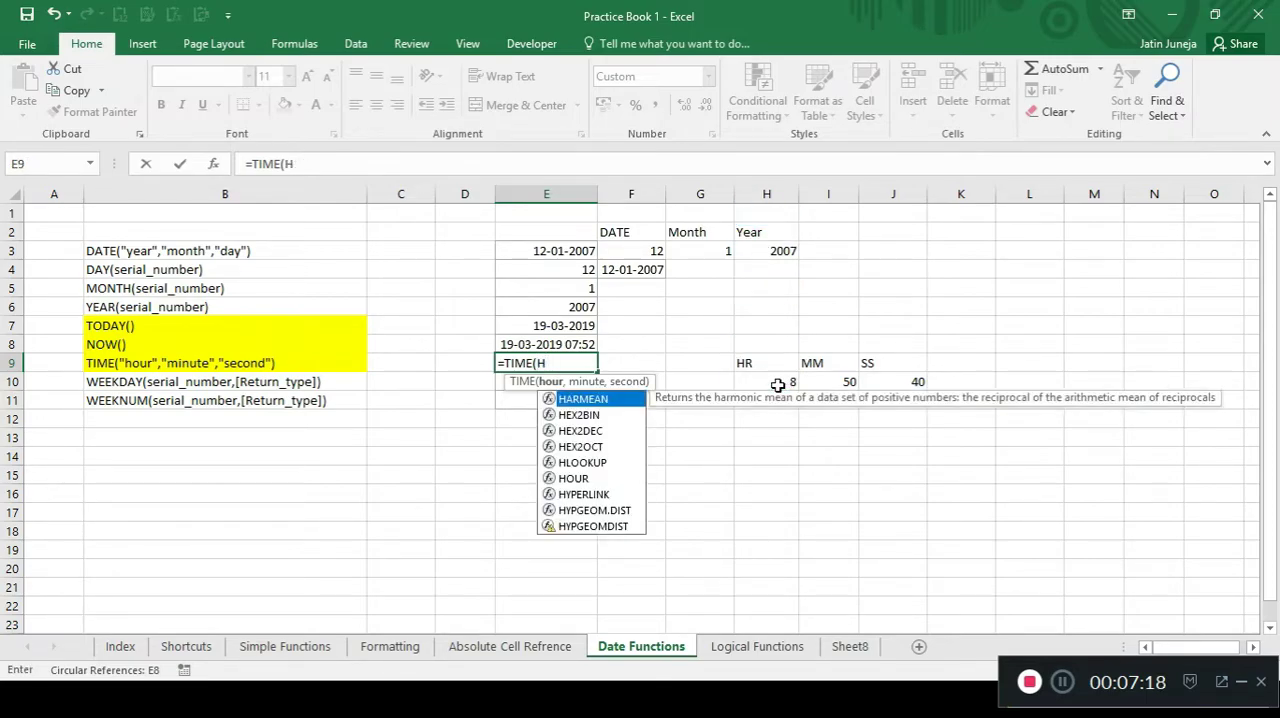
text(8)
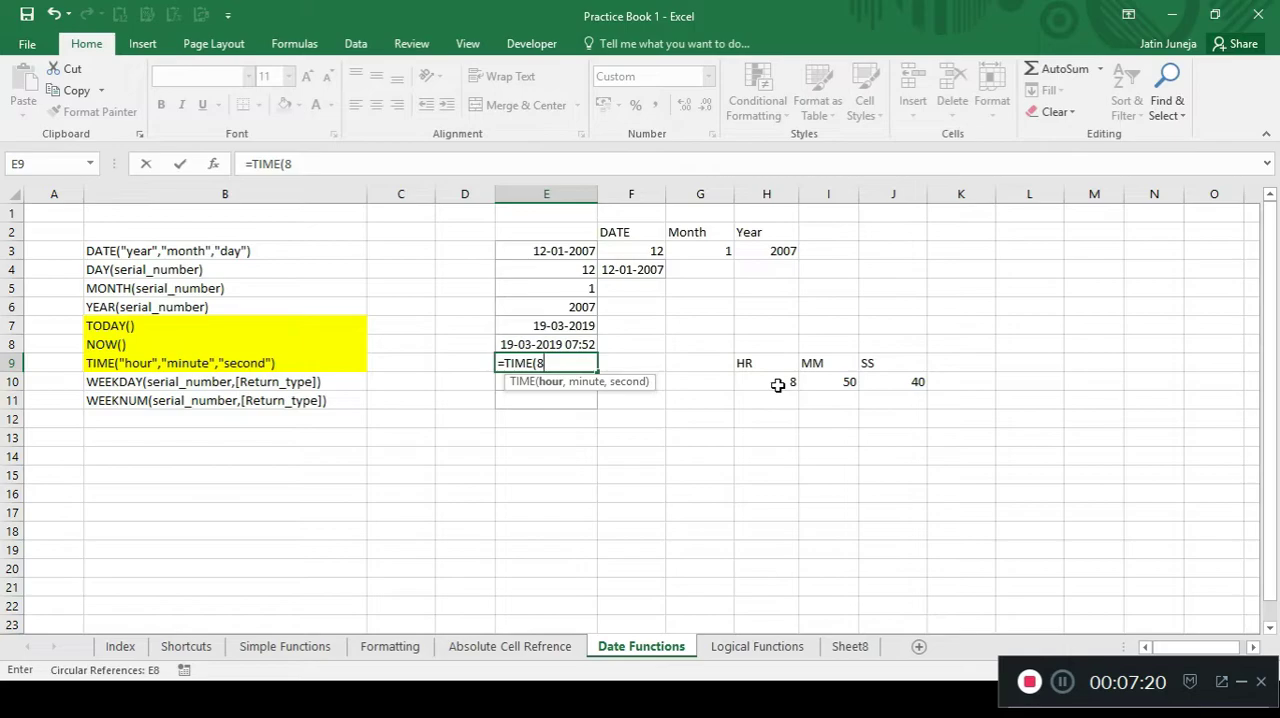
text(,50,)
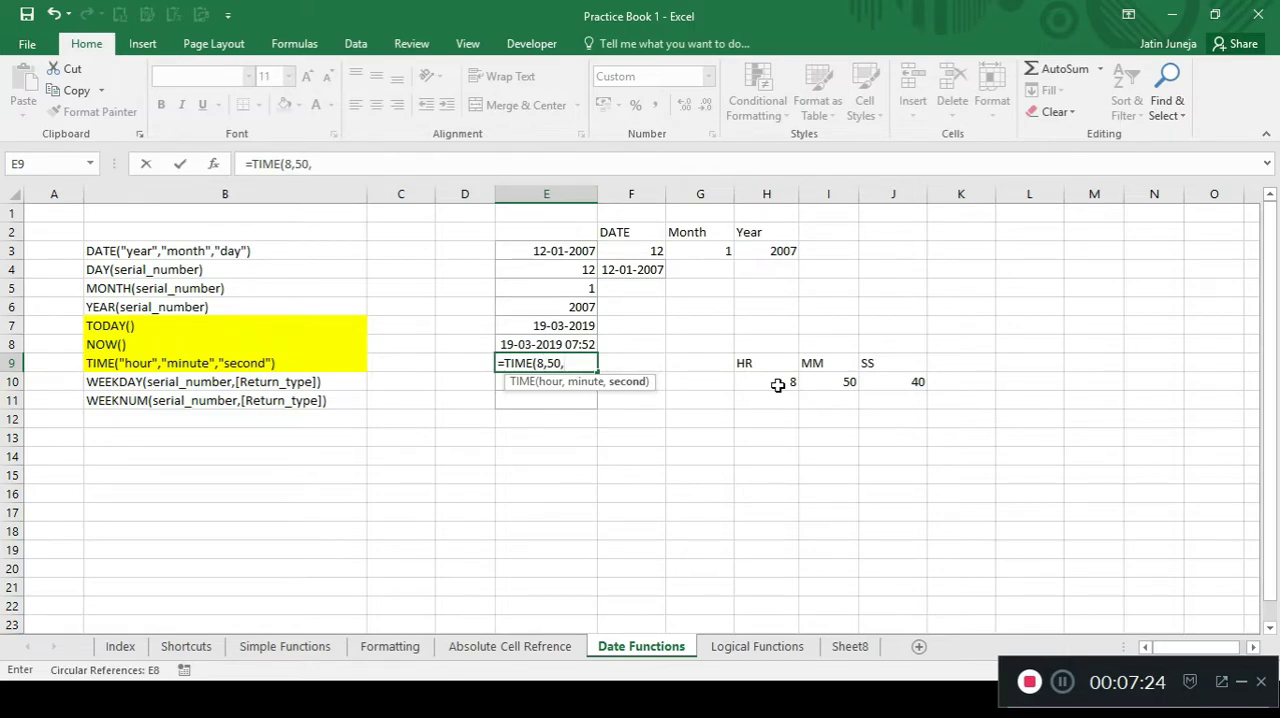
text(40)
key(Return)
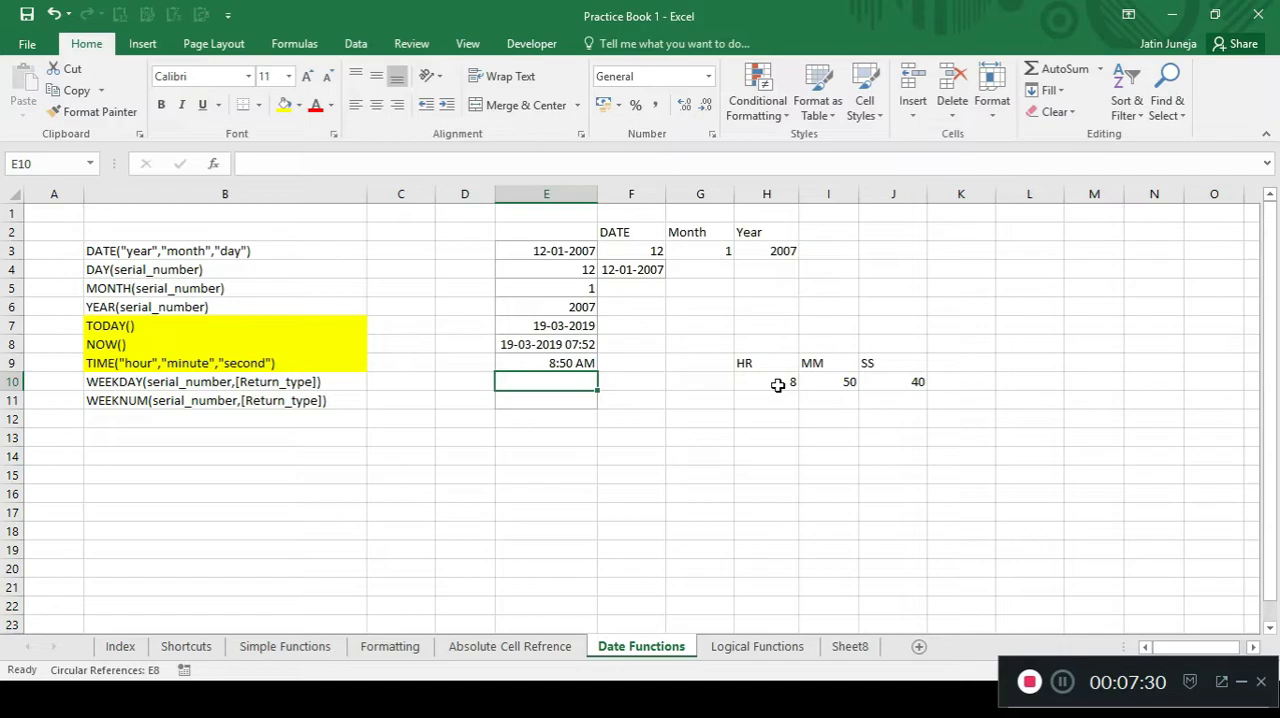
Replace the formula in cell E9 with =TIME(H10,I10,J10), referencing the hour, minute and second cells.
key(Up)
text(=time)
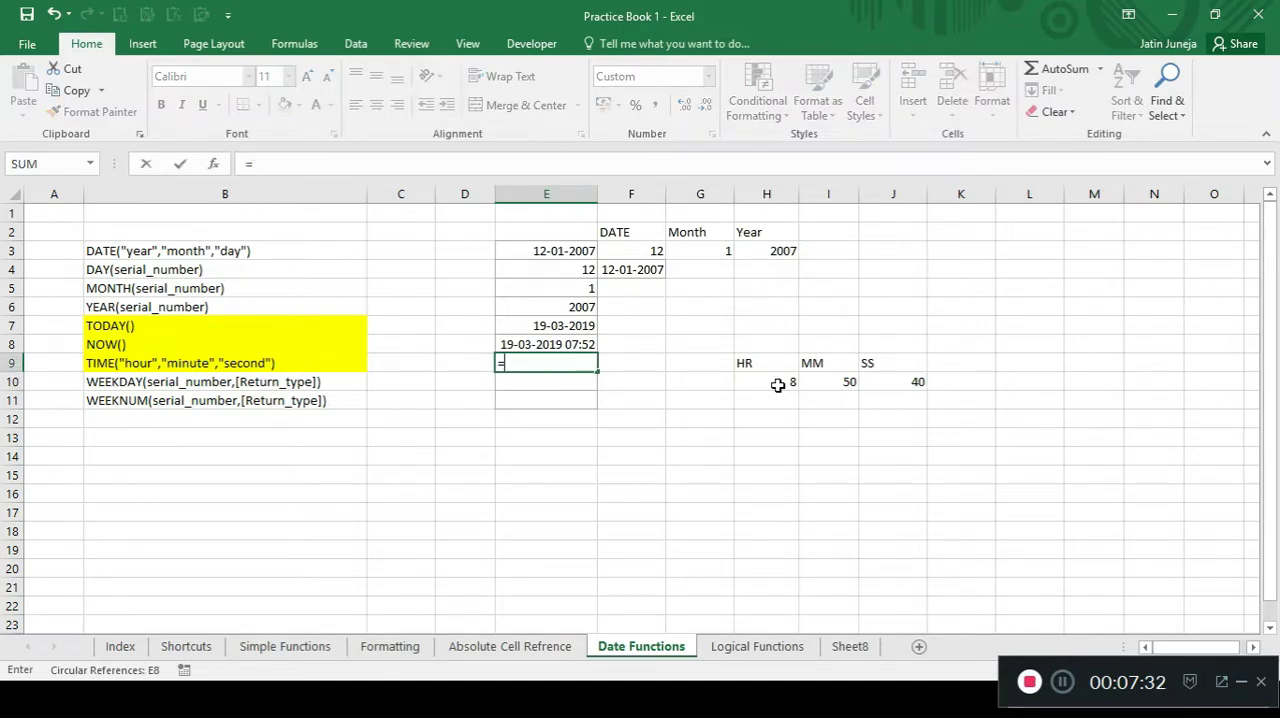
key(Tab)
key(Right)
key(Right)
key(Right)
key(Down)
text(,)
key(Right)
key(Right)
key(Right)
key(Right)
key(Down)
text(,)
key(Right)
key(Right)
key(Right)
key(Right)
key(Right)
key(Down)
text())
key(Return)
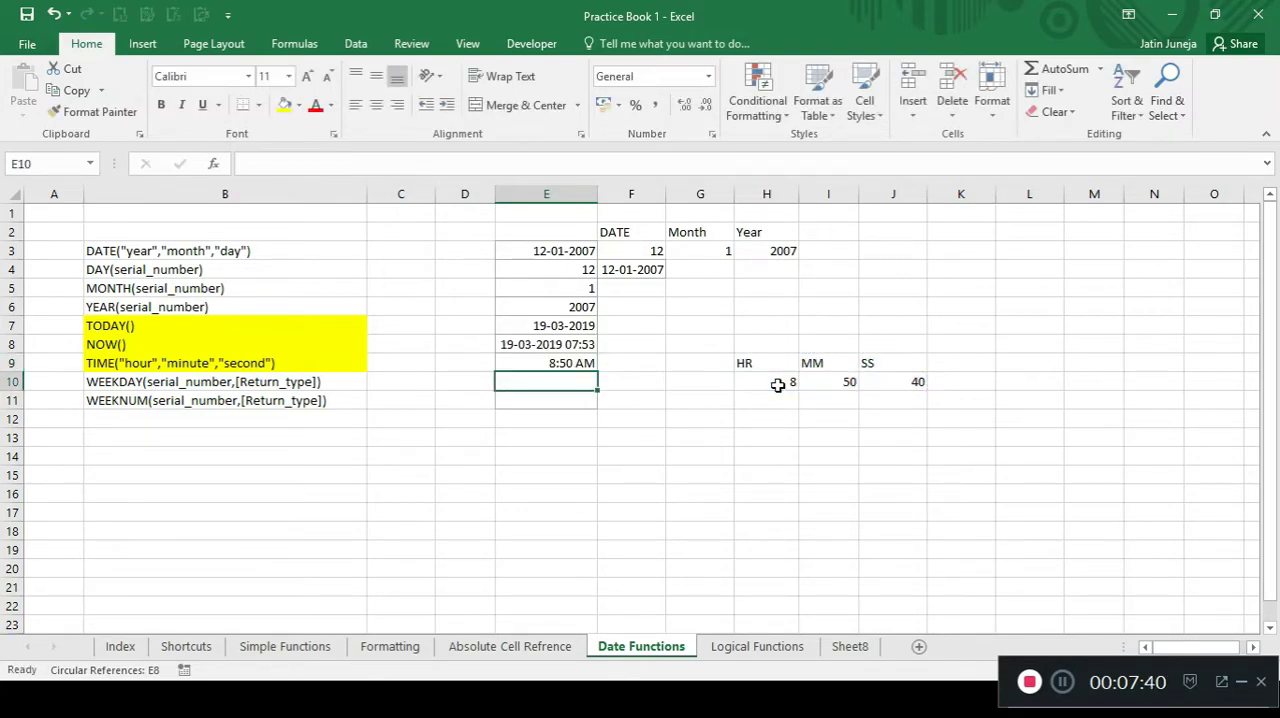
key(Up)
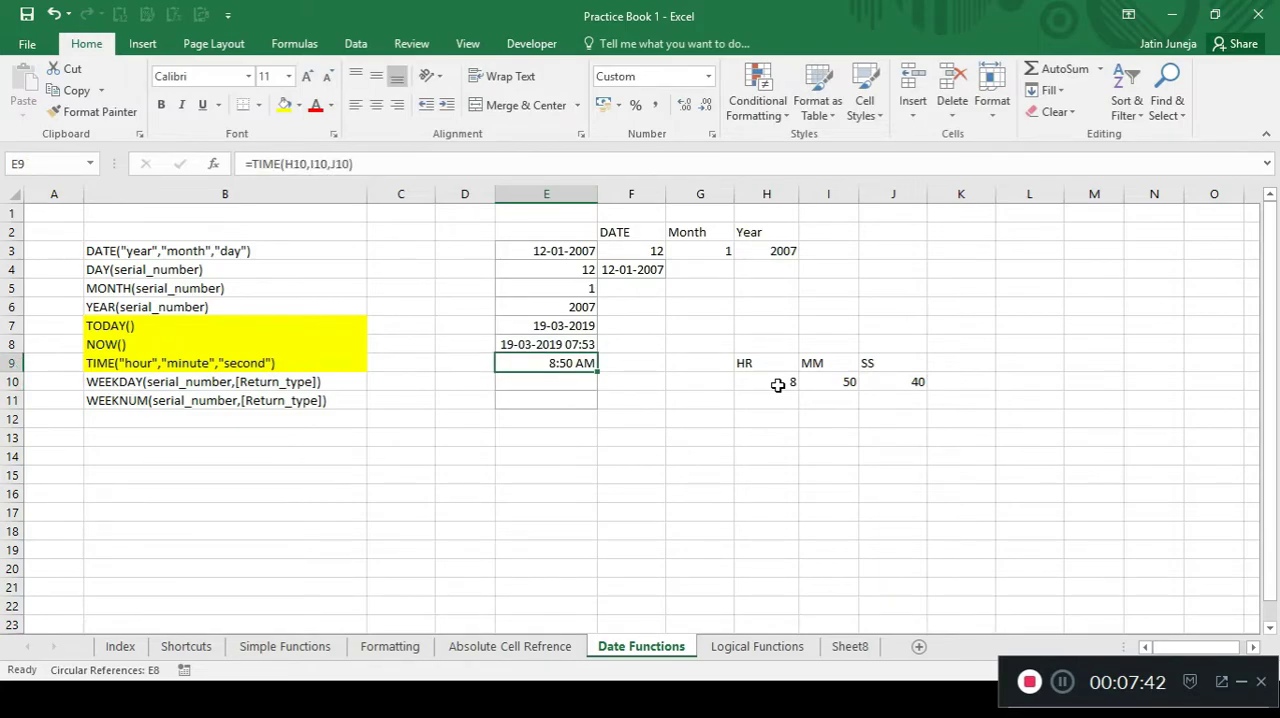
Set the hour value in H10 to 22 and check the TIME result in E9.
key(Right)
click(780, 383)
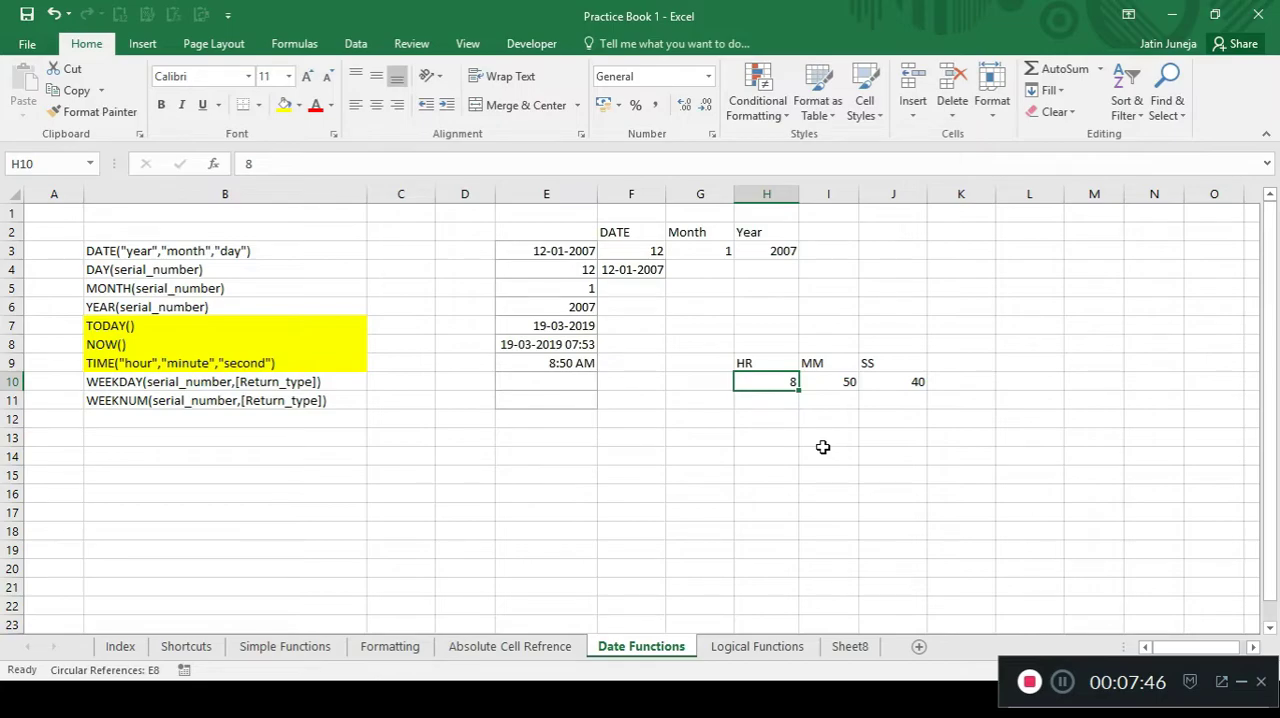
text(22)
key(Return)
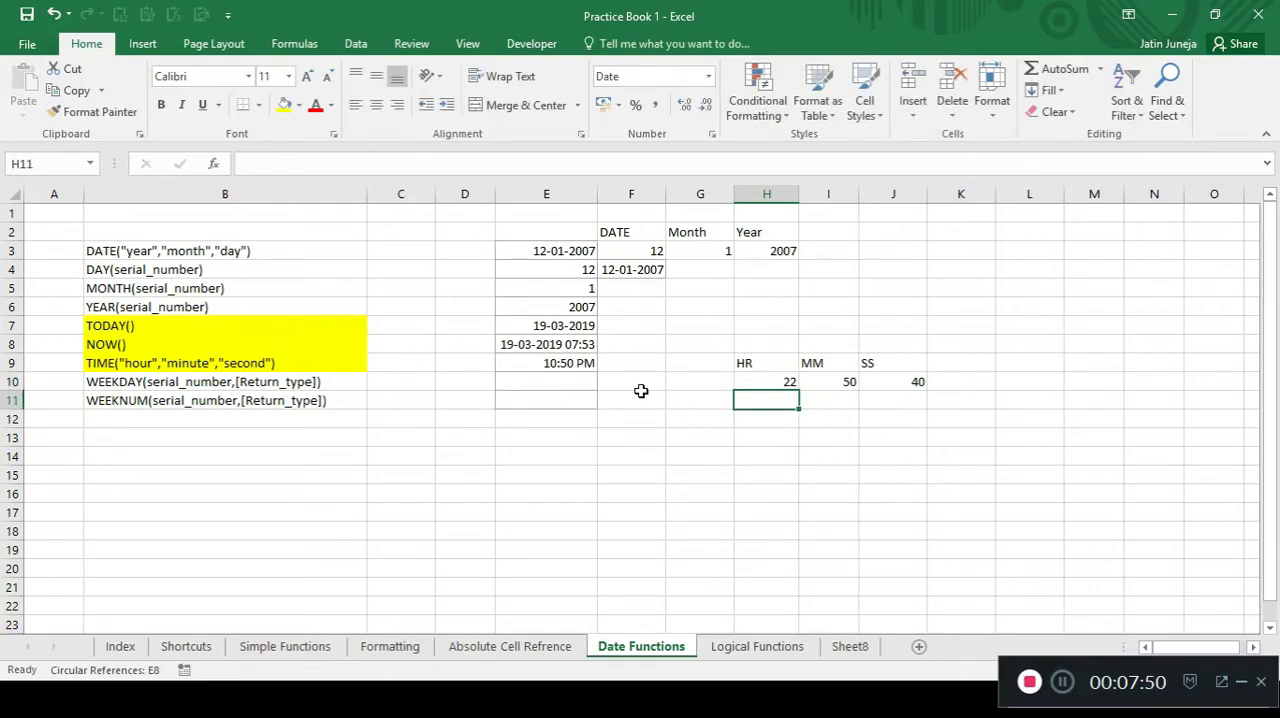
click(570, 367)
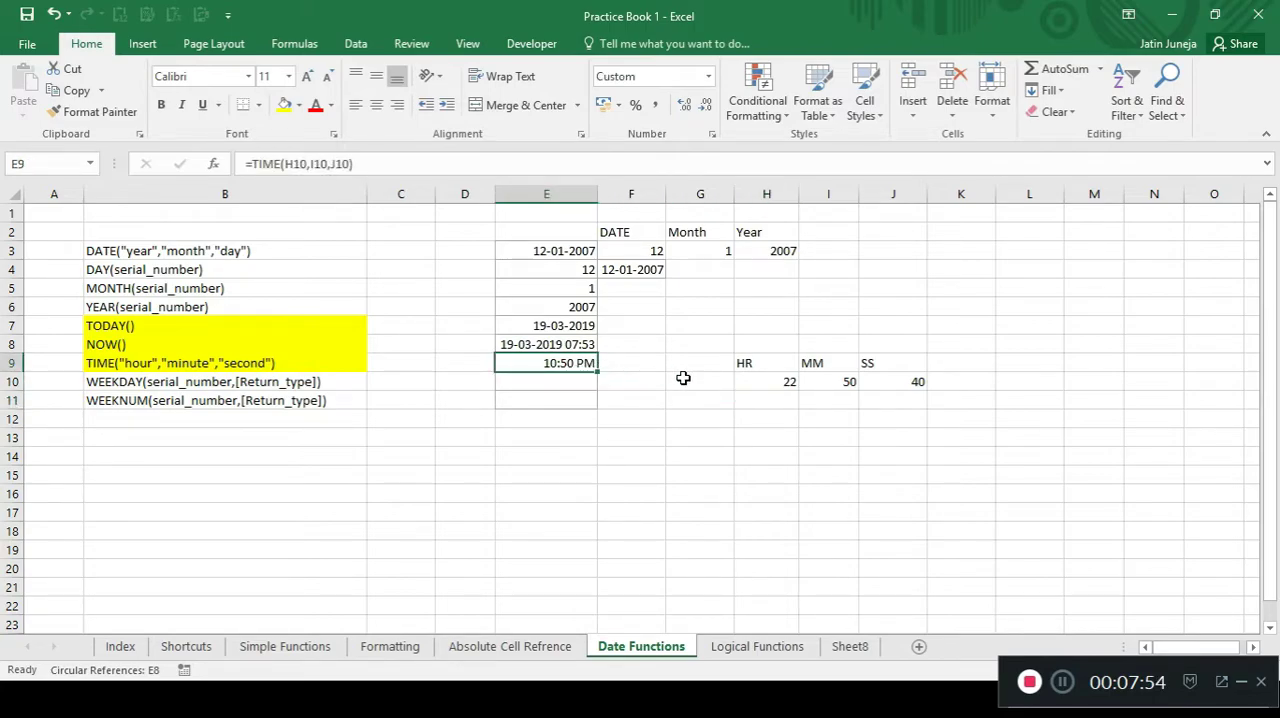
click(769, 382)
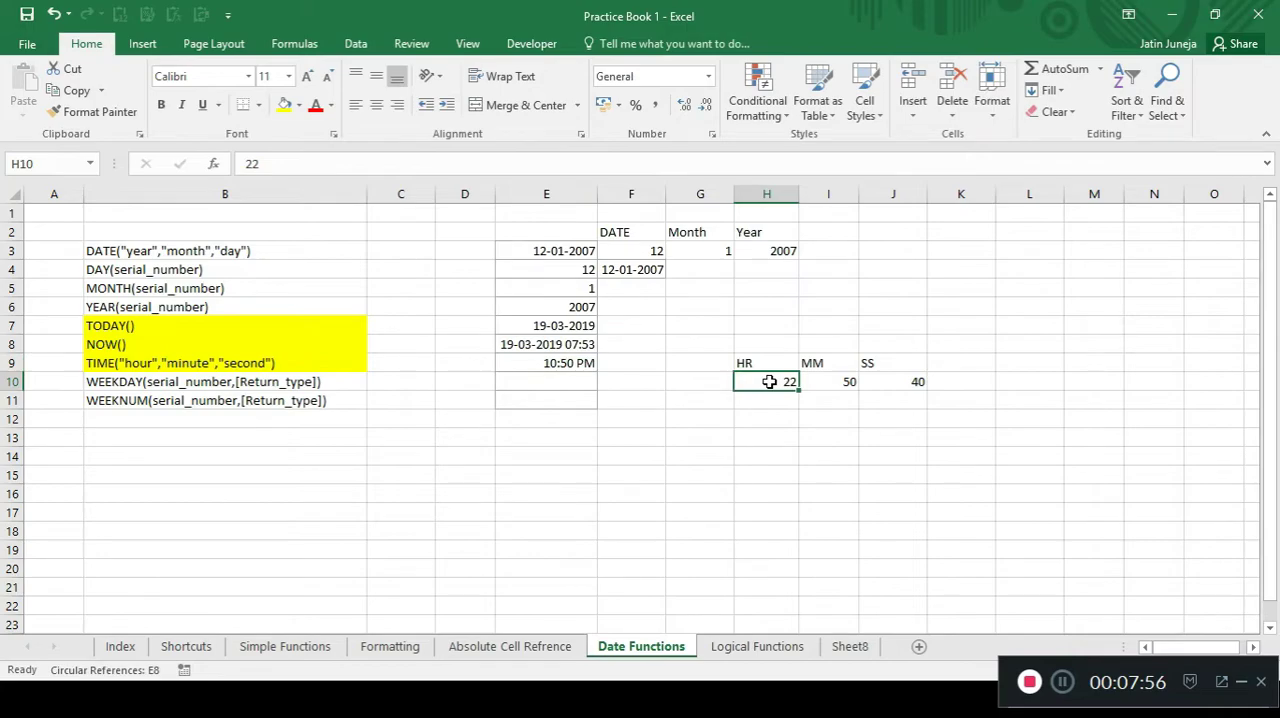
Preview the custom time formats for the TIME result in E9 and apply hh:mm:ss.
click(551, 365)
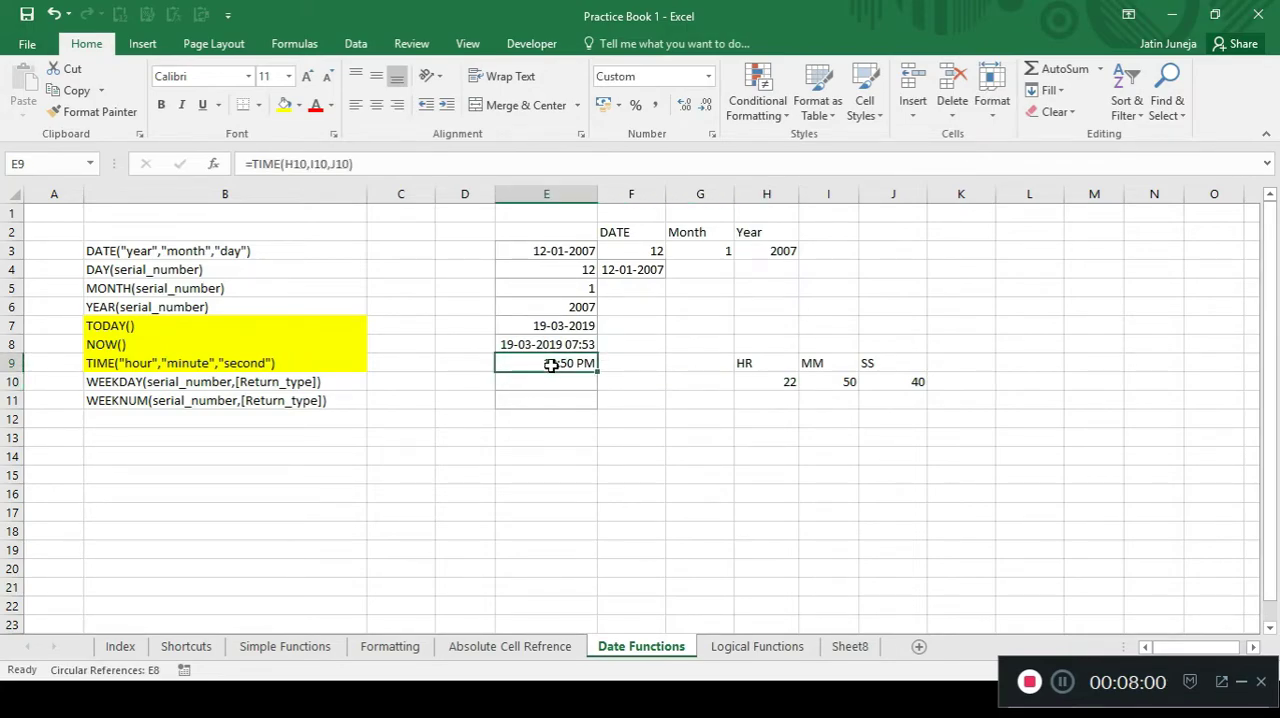
key(ctrl+1)
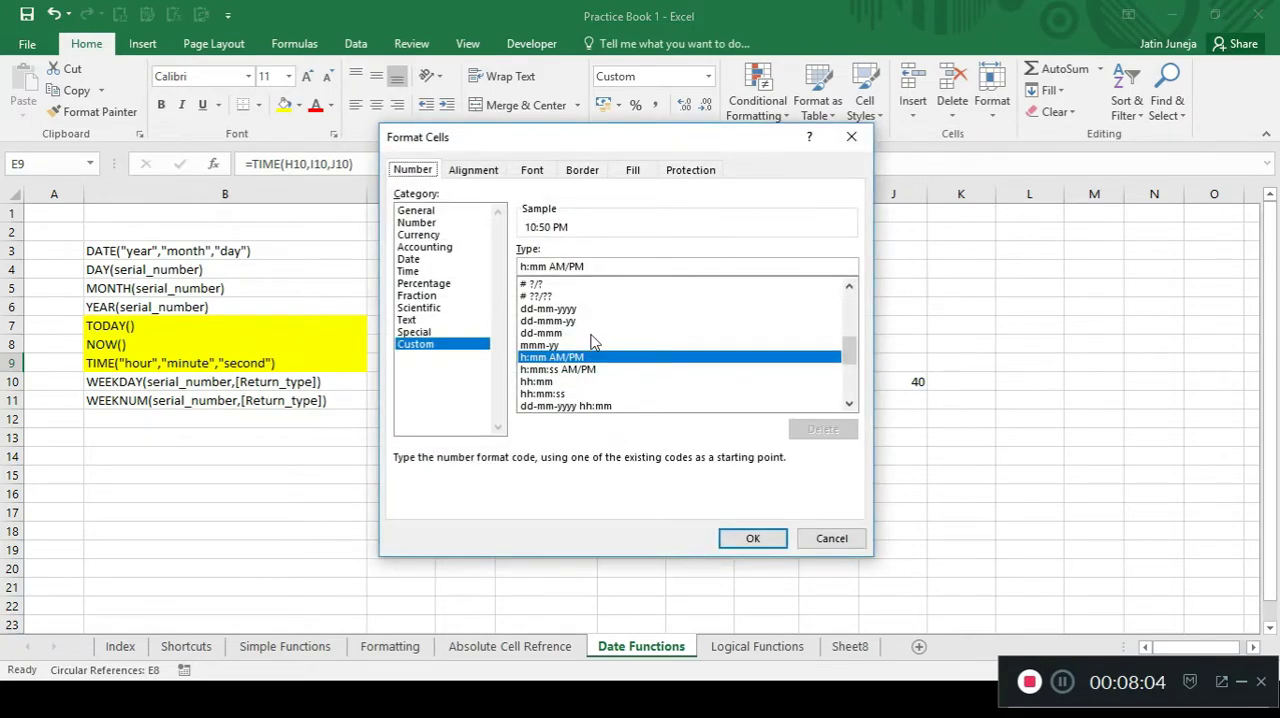
click(560, 345)
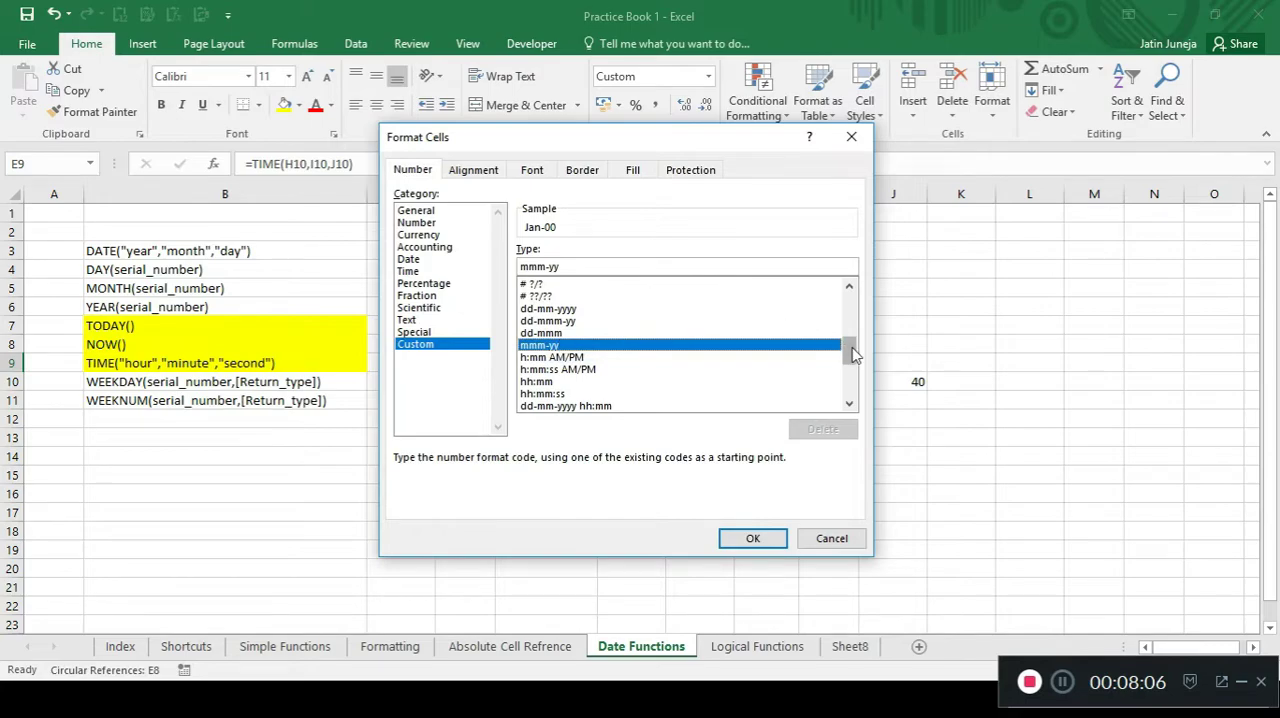
mouse_move(853, 352)
mouse_down()
mouse_move(853, 365)
mouse_move(849, 300)
mouse_move(826, 307)
mouse_move(848, 318)
mouse_move(848, 356)
mouse_up()
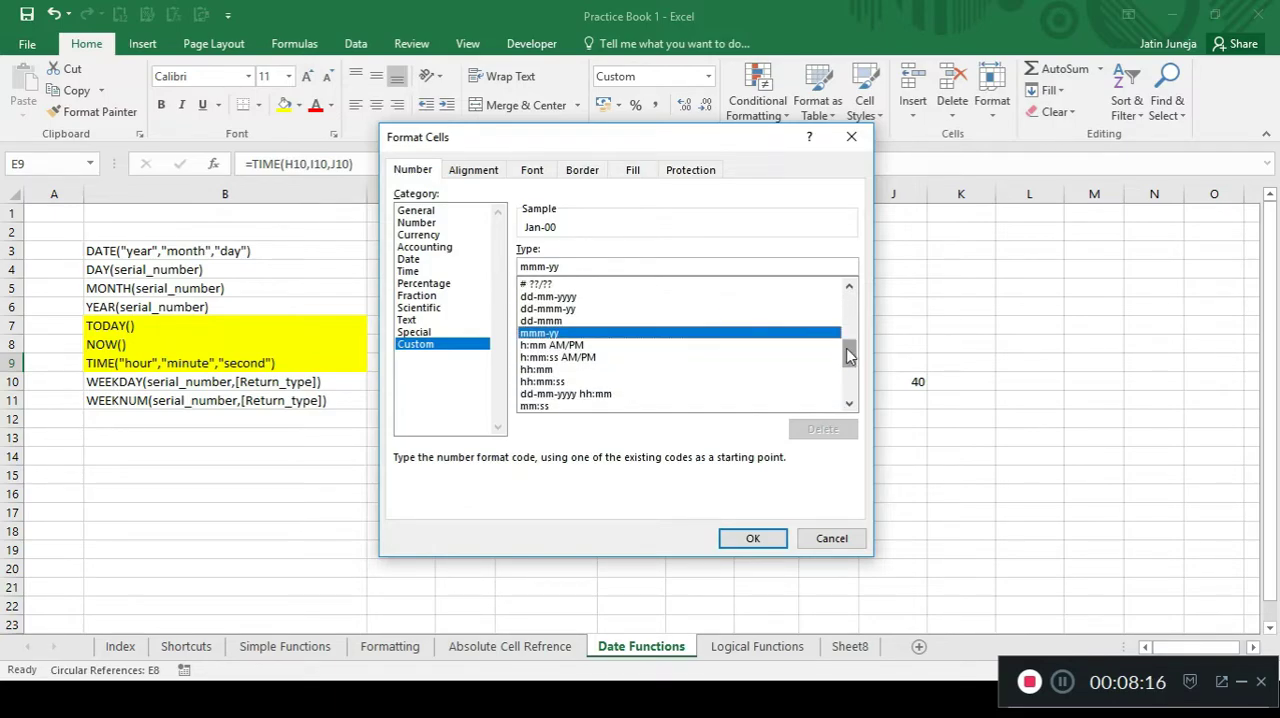
click(577, 348)
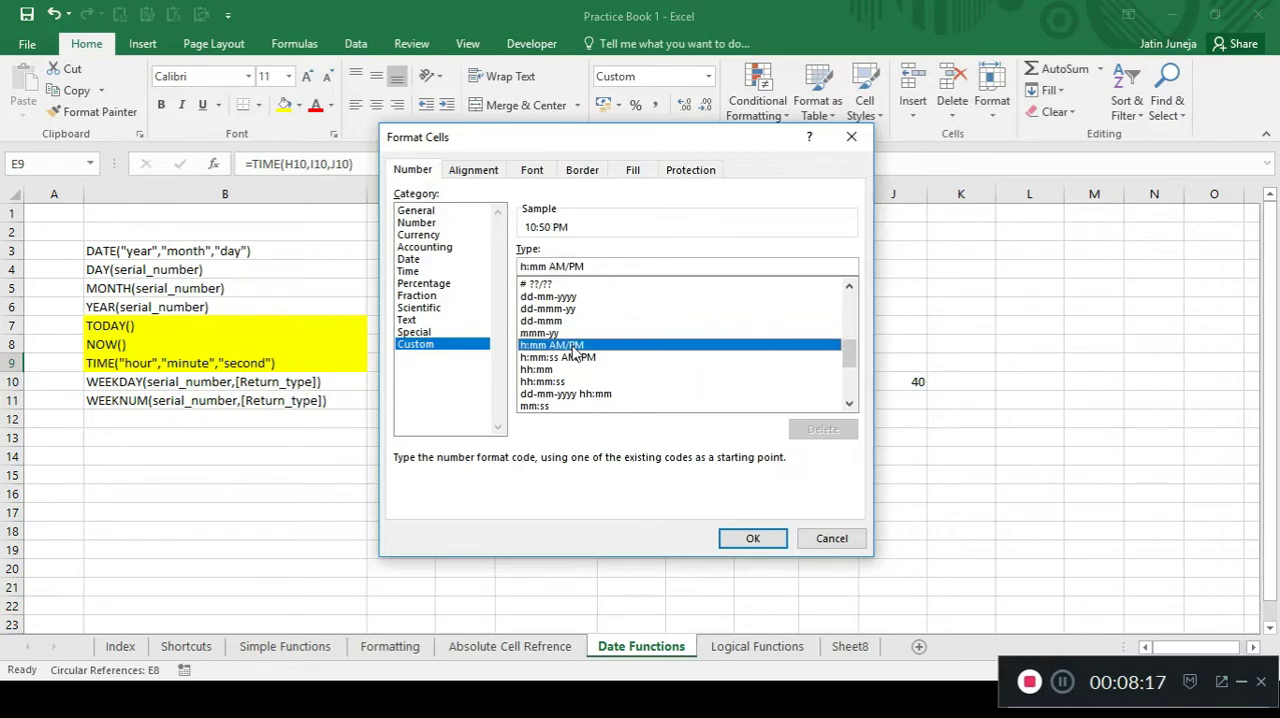
click(578, 358)
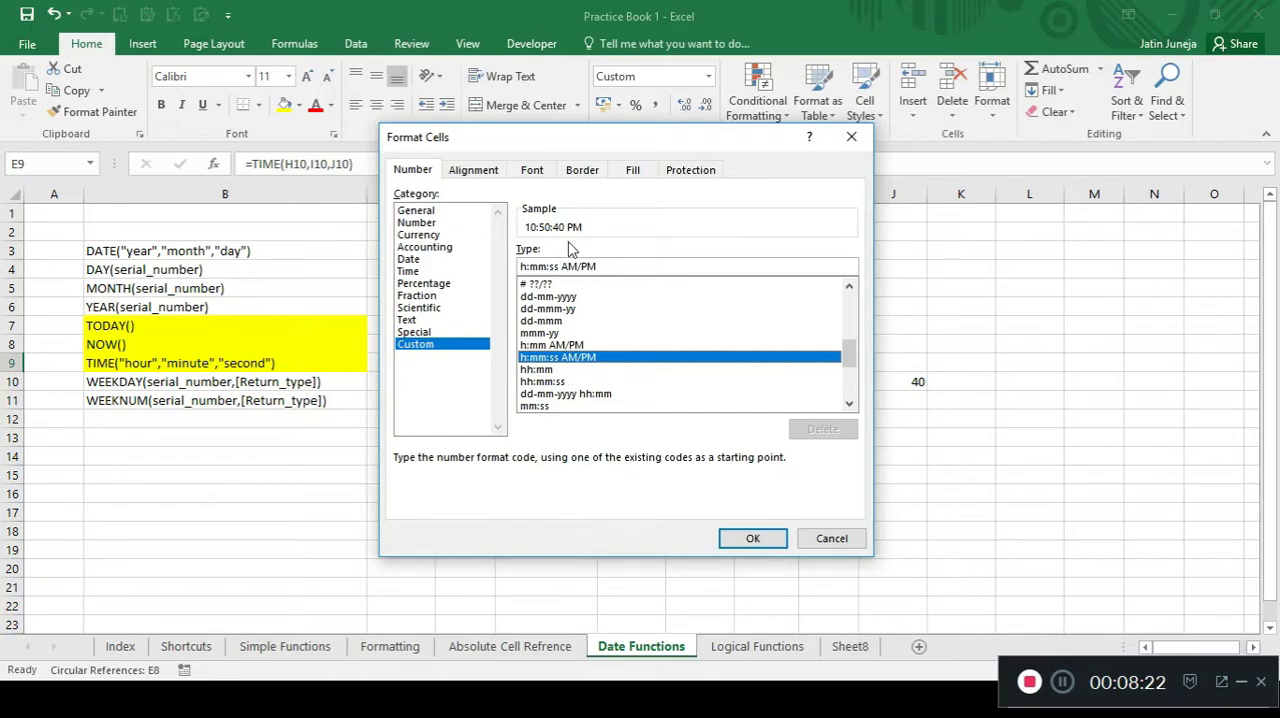
click(571, 346)
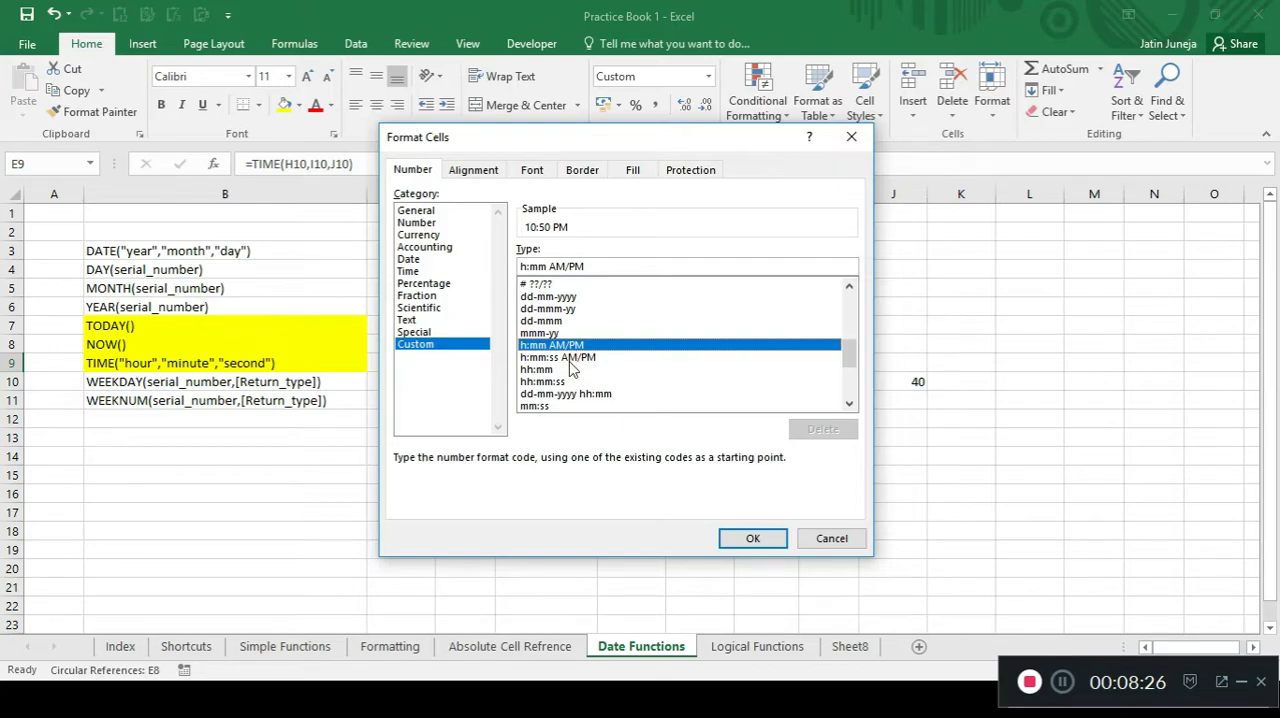
click(572, 371)
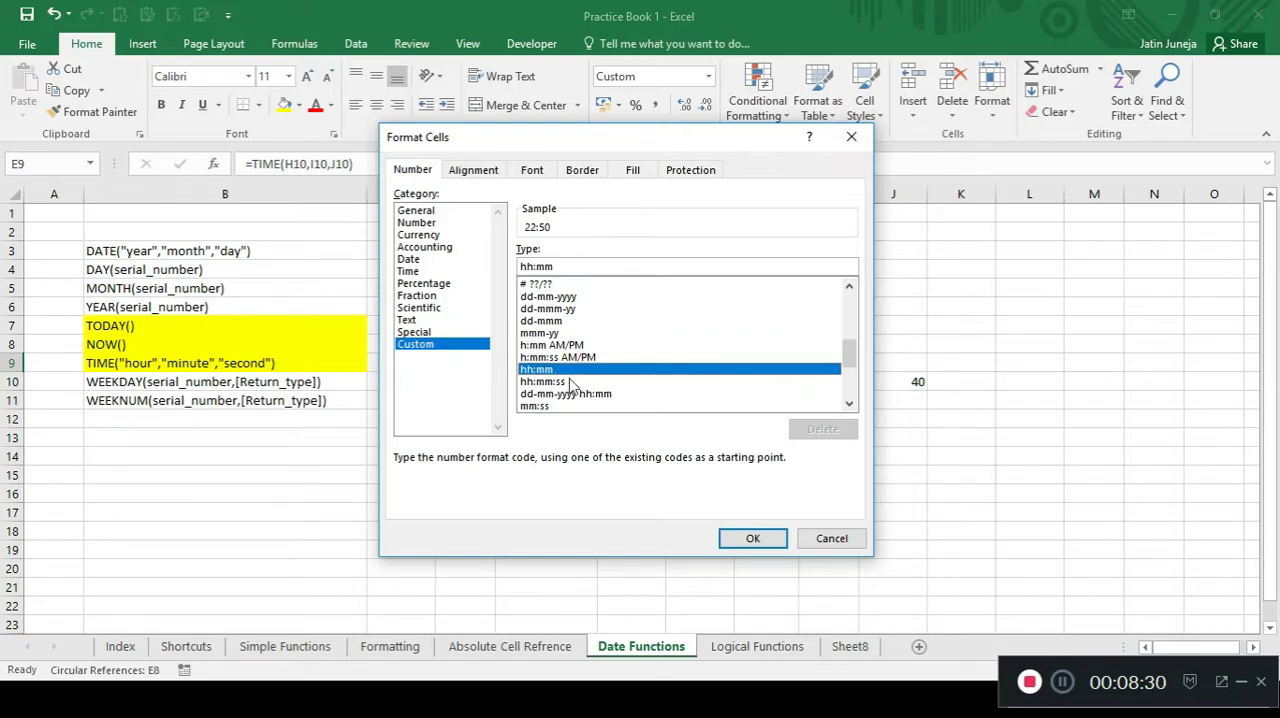
click(572, 384)
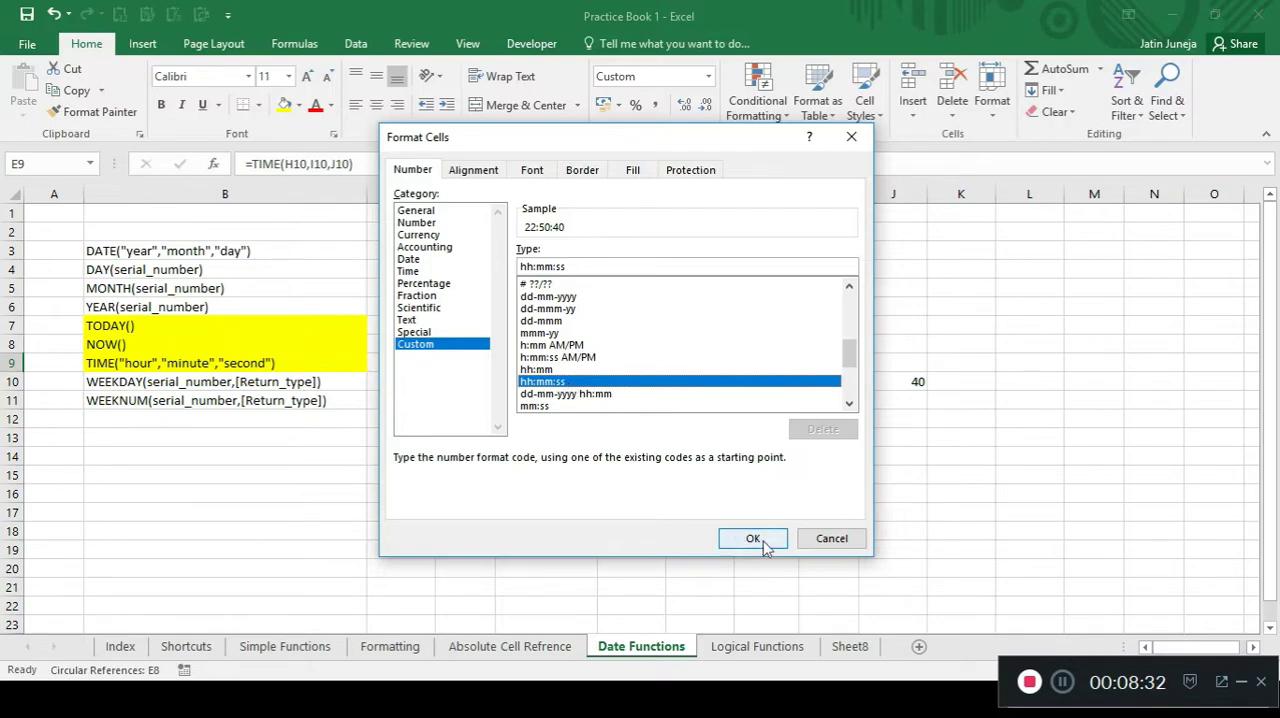
mouse_move(851, 357)
mouse_down()
mouse_move(851, 390)
mouse_move(850, 346)
mouse_move(853, 368)
mouse_up()
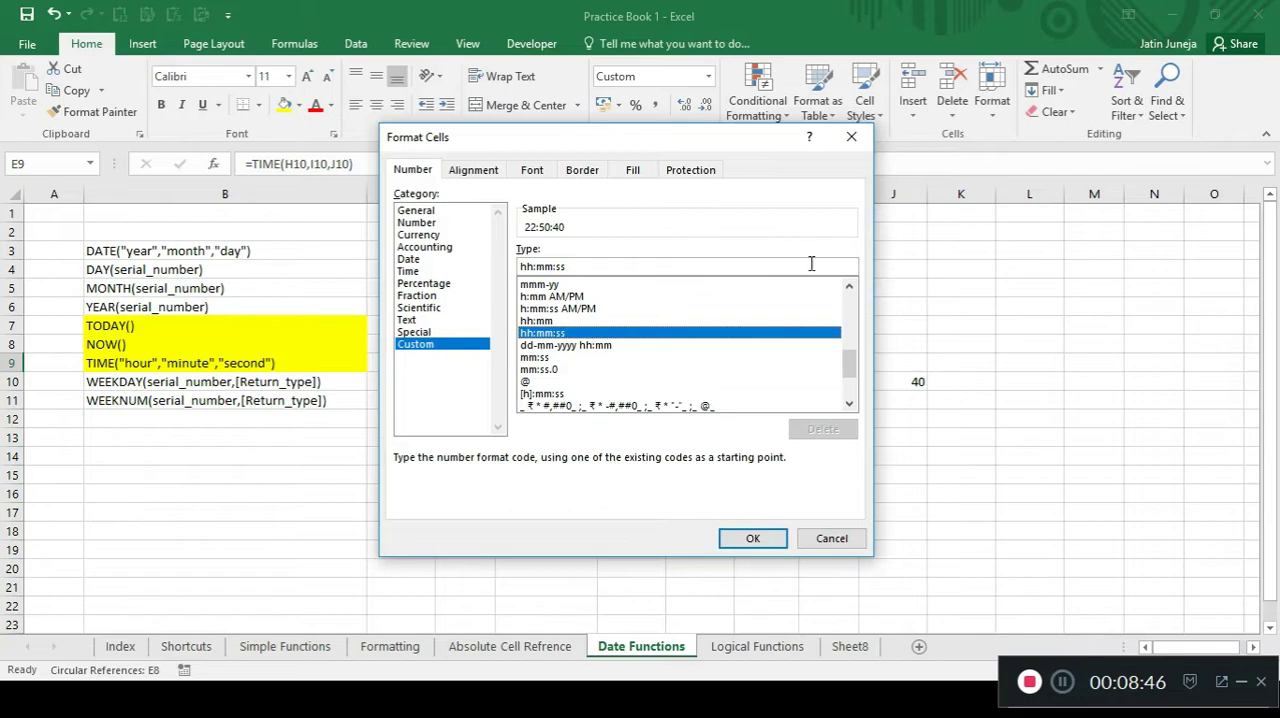
drag(856, 355, 849, 294)
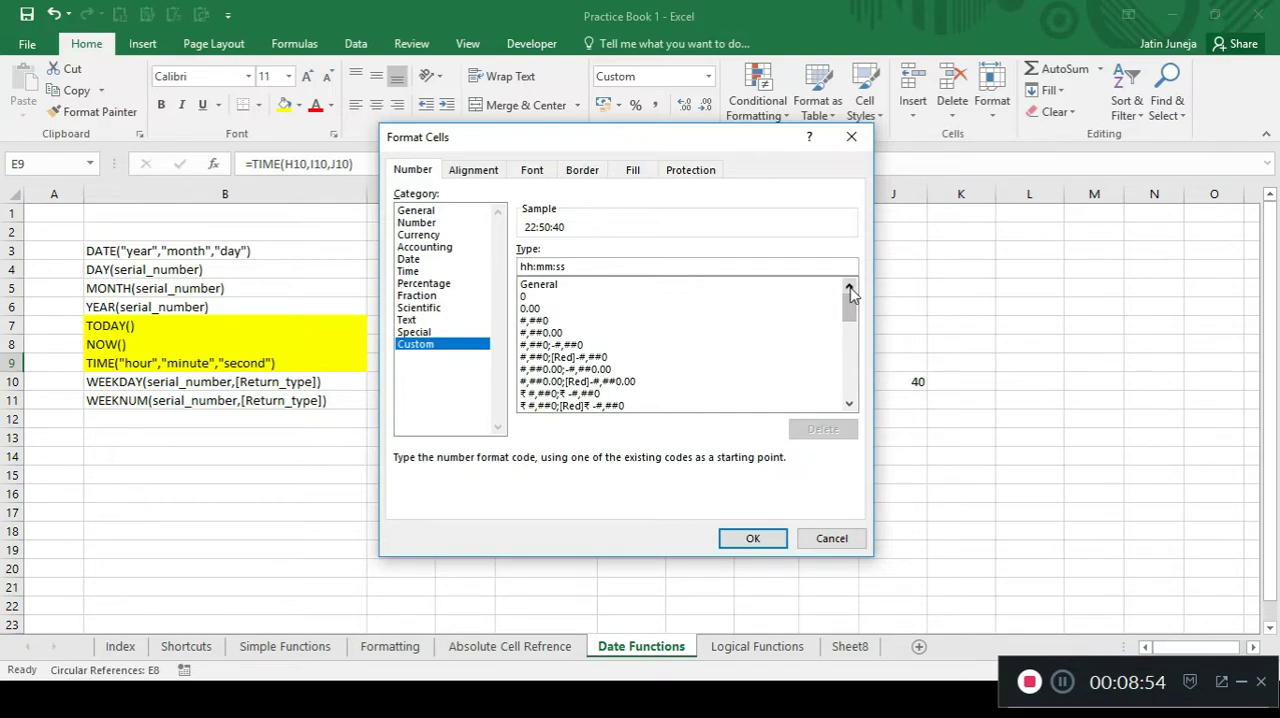
drag(849, 290, 849, 400)
click(765, 541)
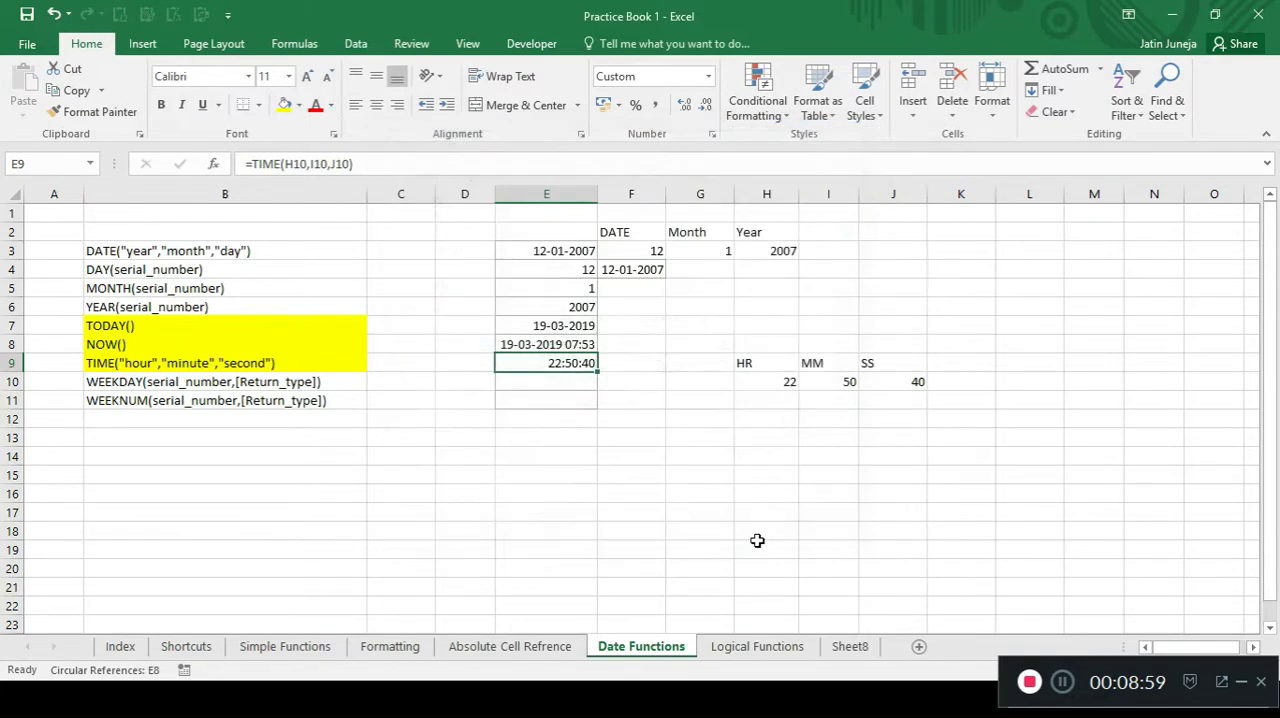
Enter the formula =WEEKDAY(F4) in cell E10, omitting the optional return type.
click(543, 384)
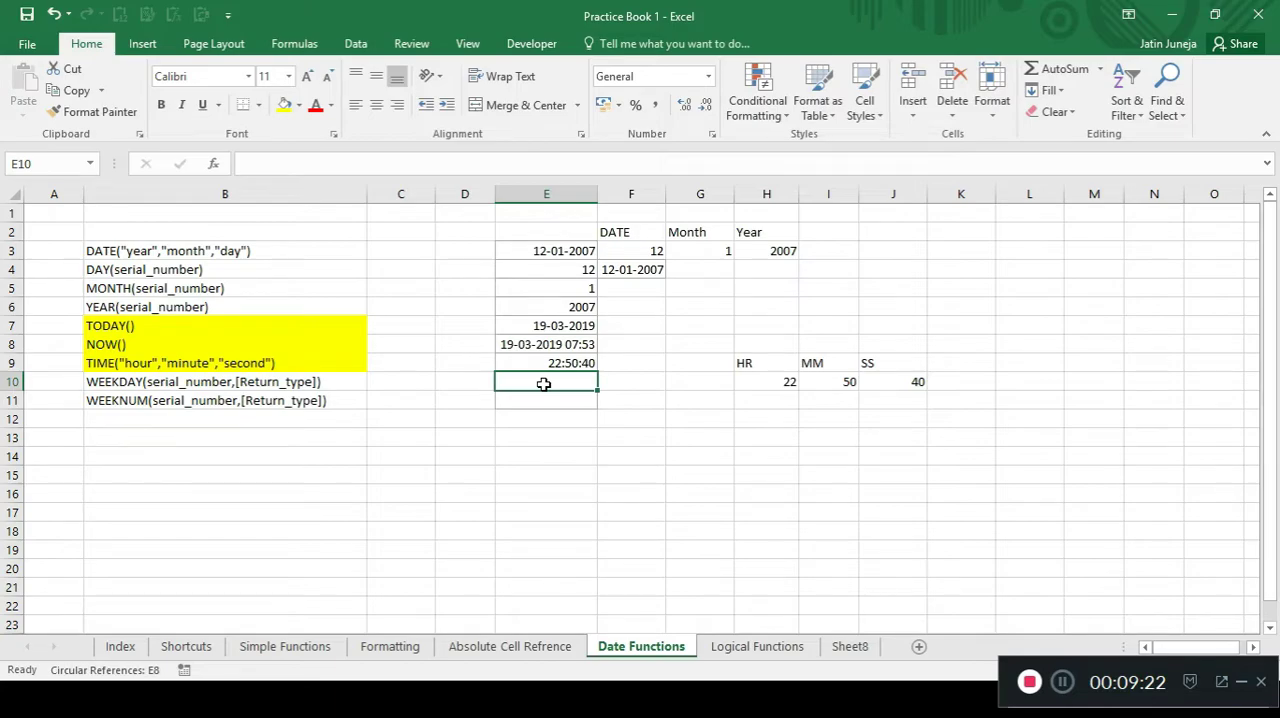
text(=week)
key(Tab)
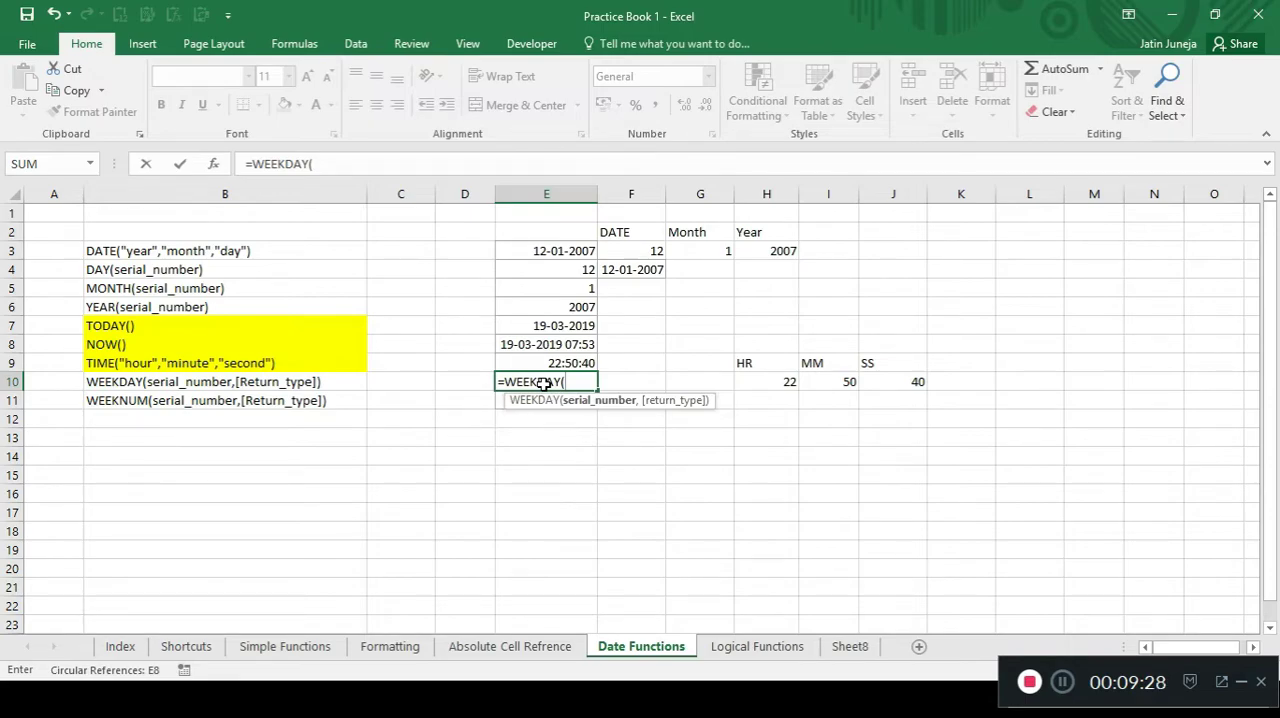
key(Right)
key(Up)
key(Up)
key(Up)
key(Up)
key(Up)
key(Up)
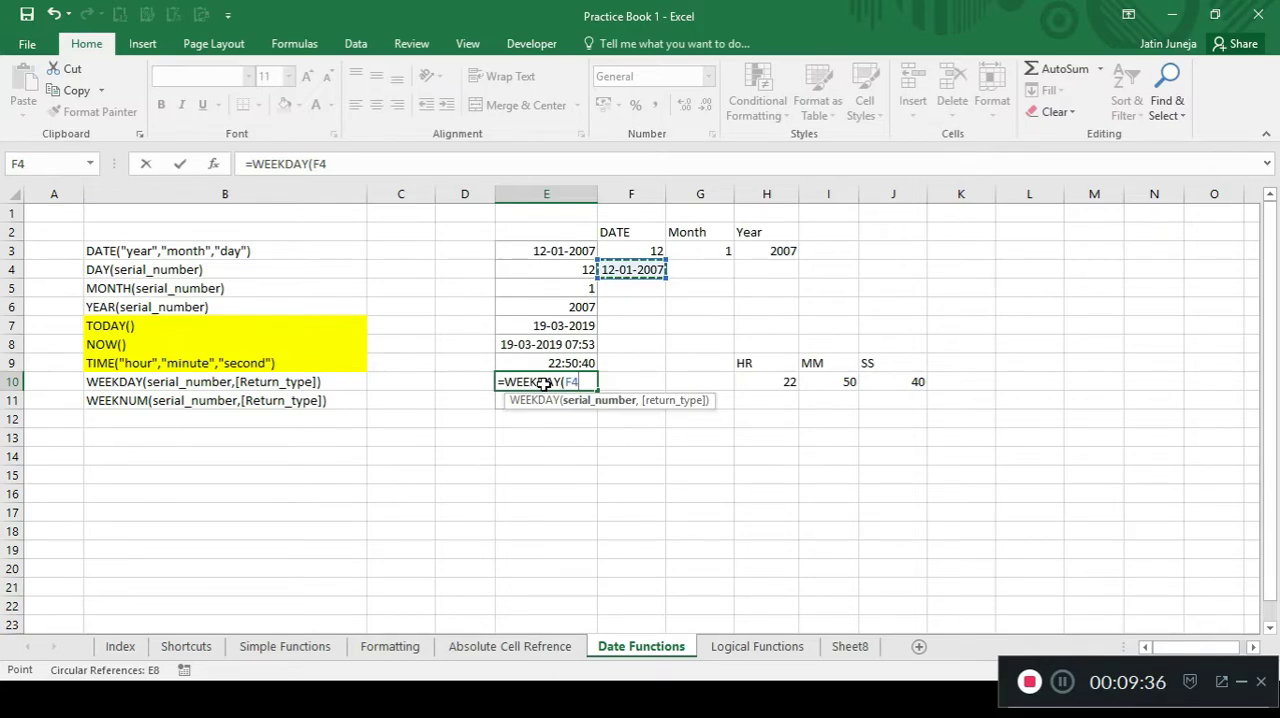
text())
key(Return)
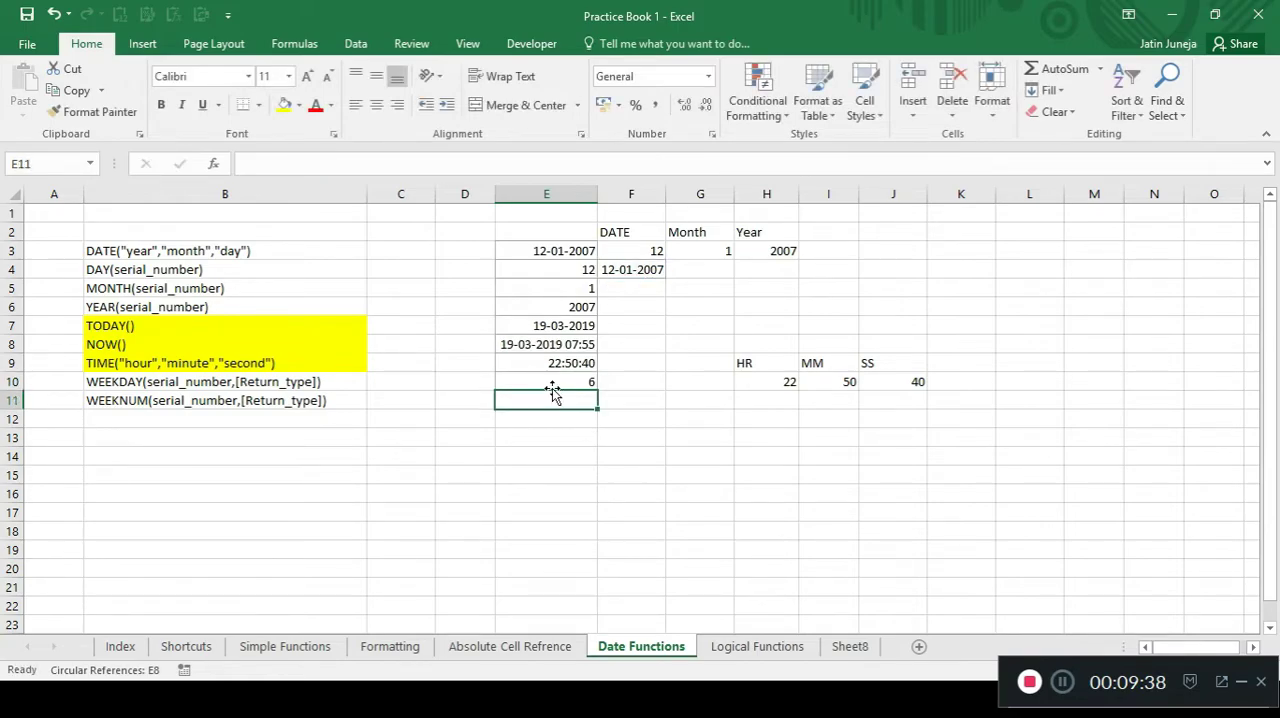
Compare the WEEKDAY formula and result in E10 with the source date in F4.
click(574, 382)
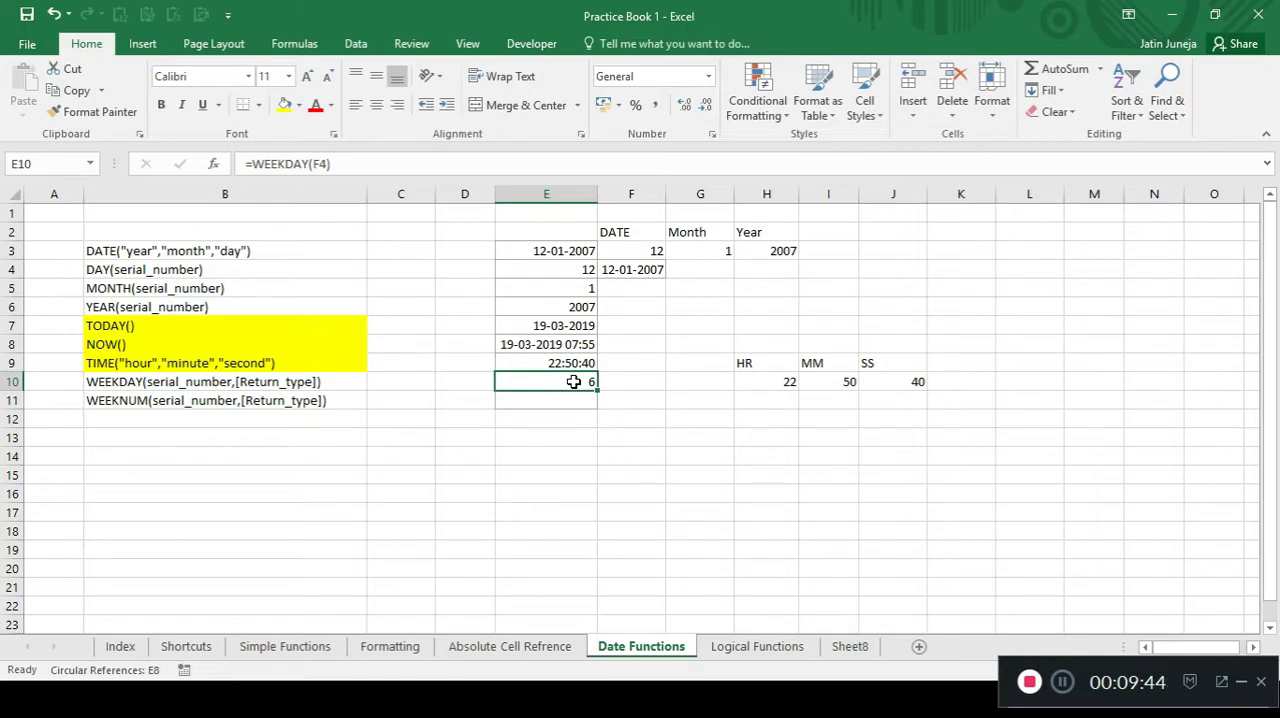
click(611, 268)
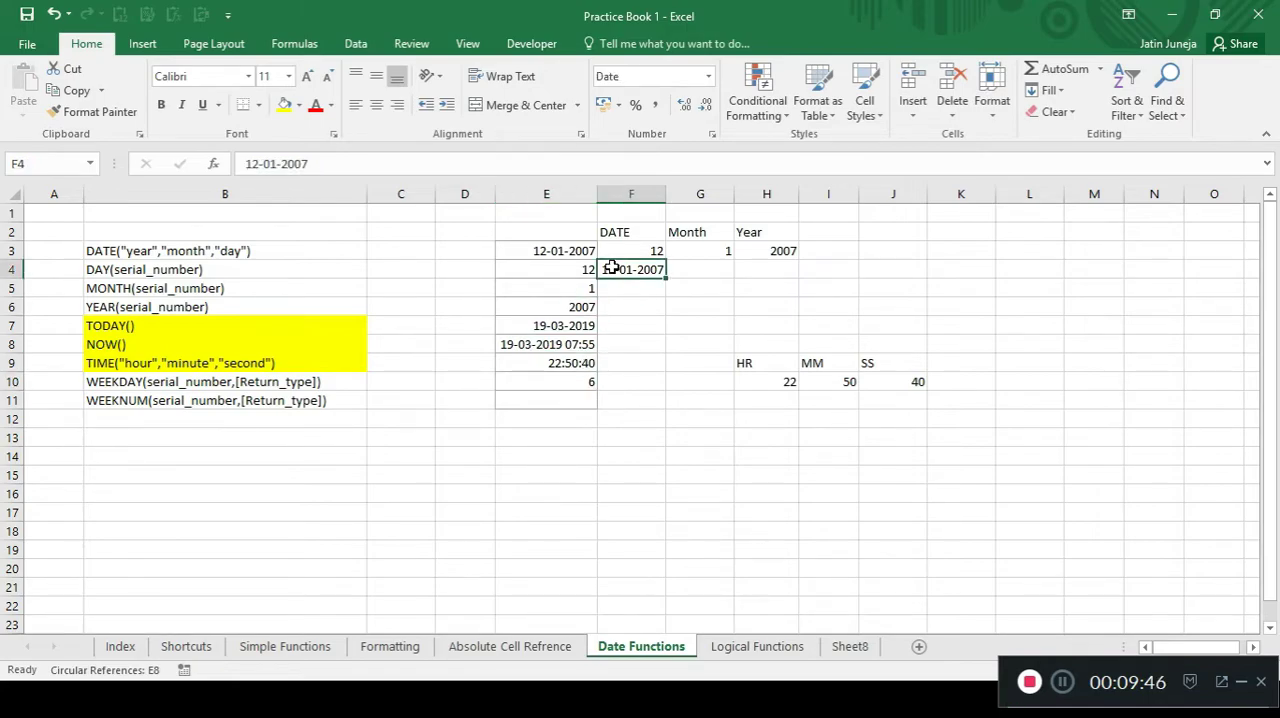
click(565, 386)
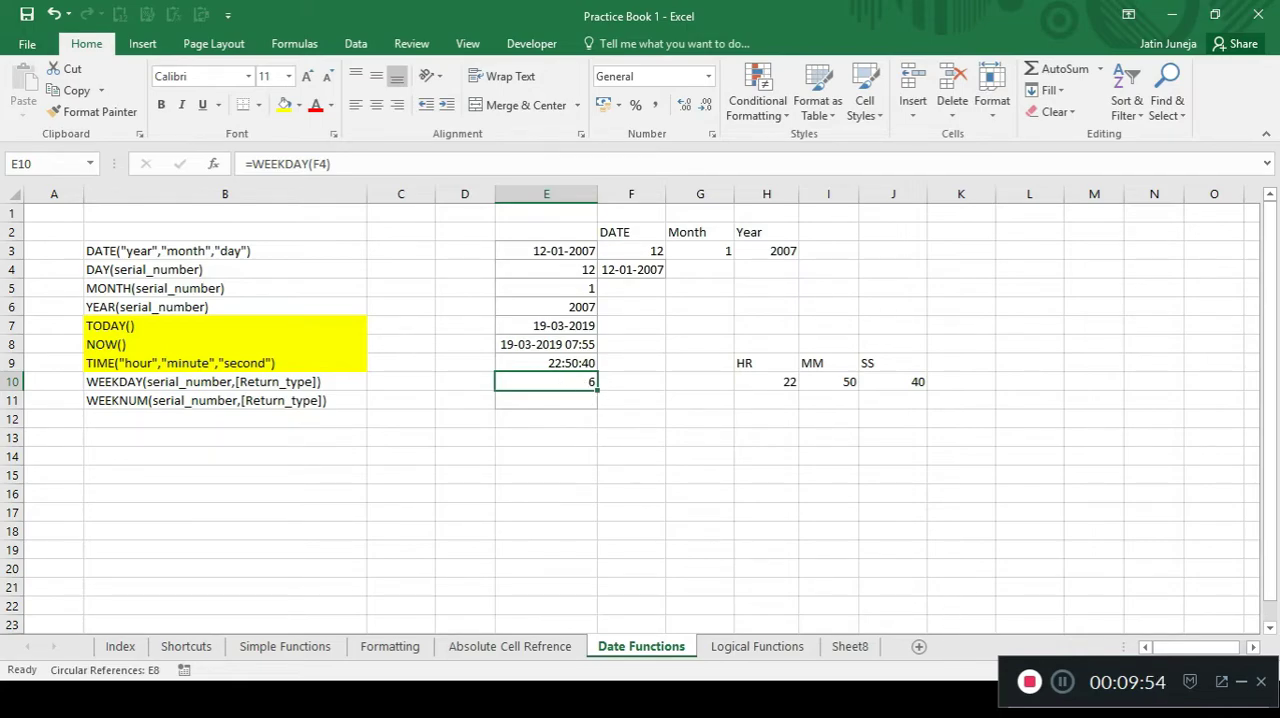
Look up 12 January 2007 in the Windows taskbar calendar to check its weekday, and return to the worksheet.
click(1240, 686)
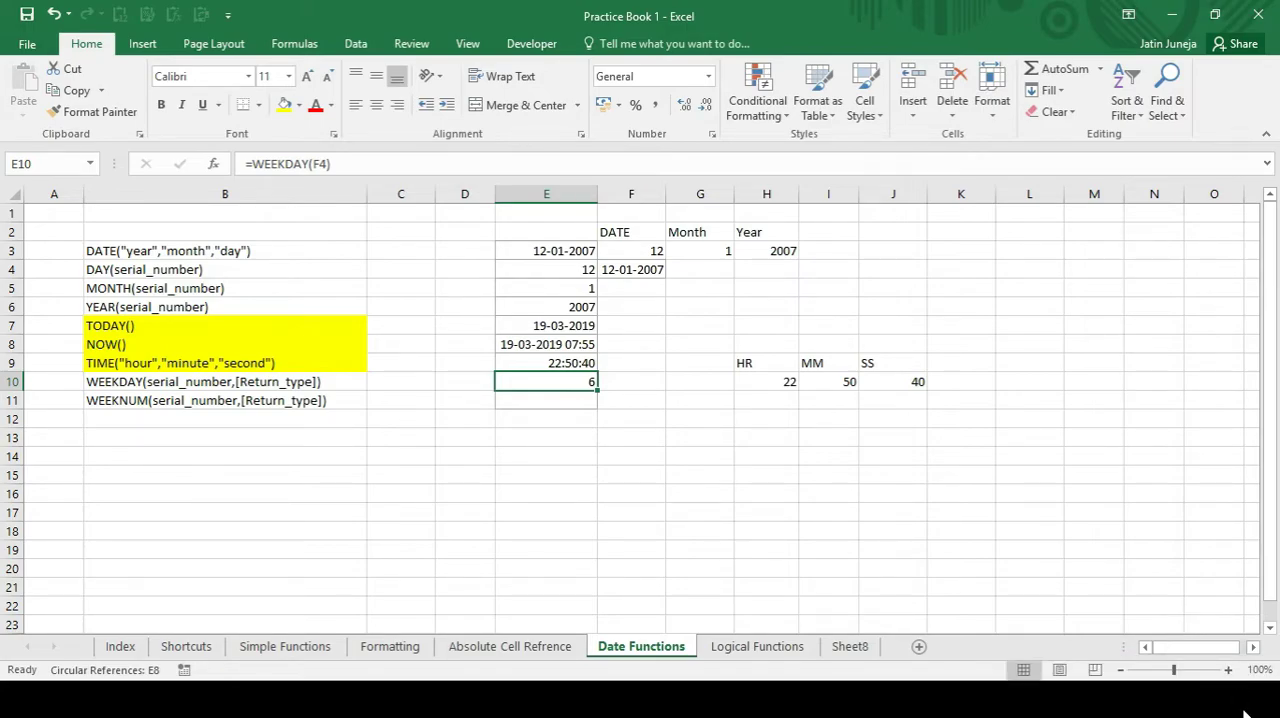
key(super)
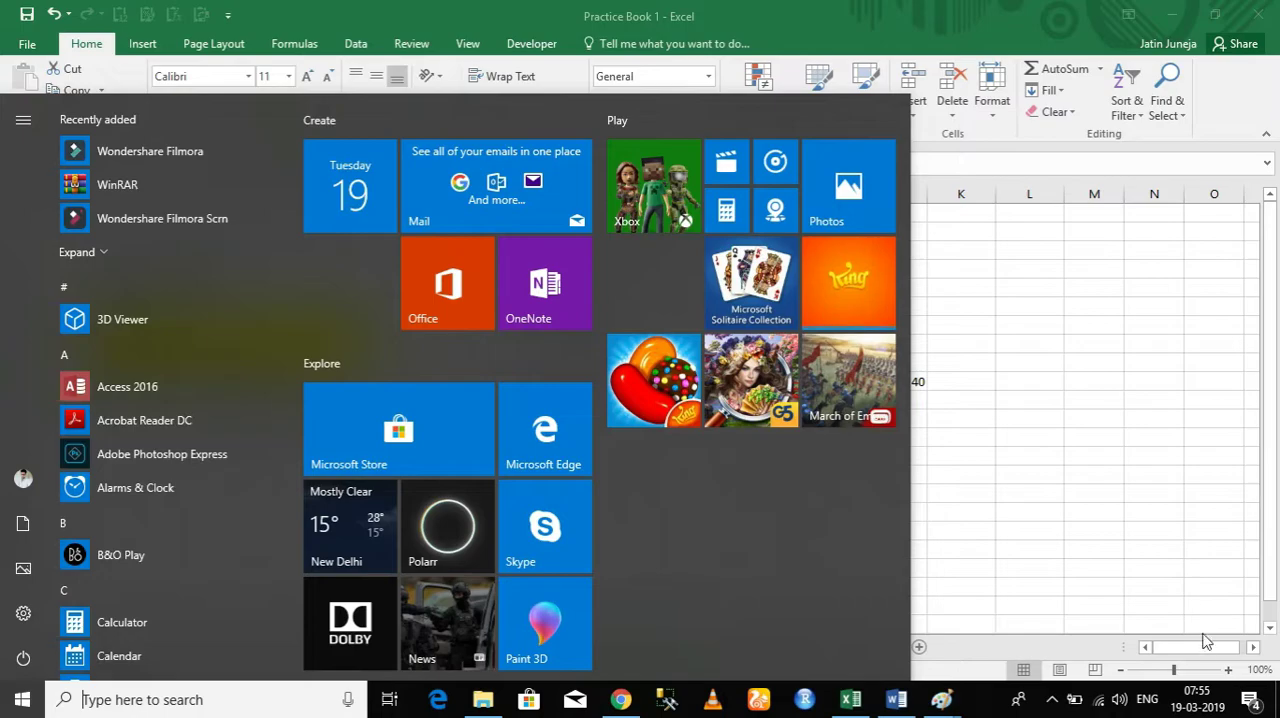
click(1200, 699)
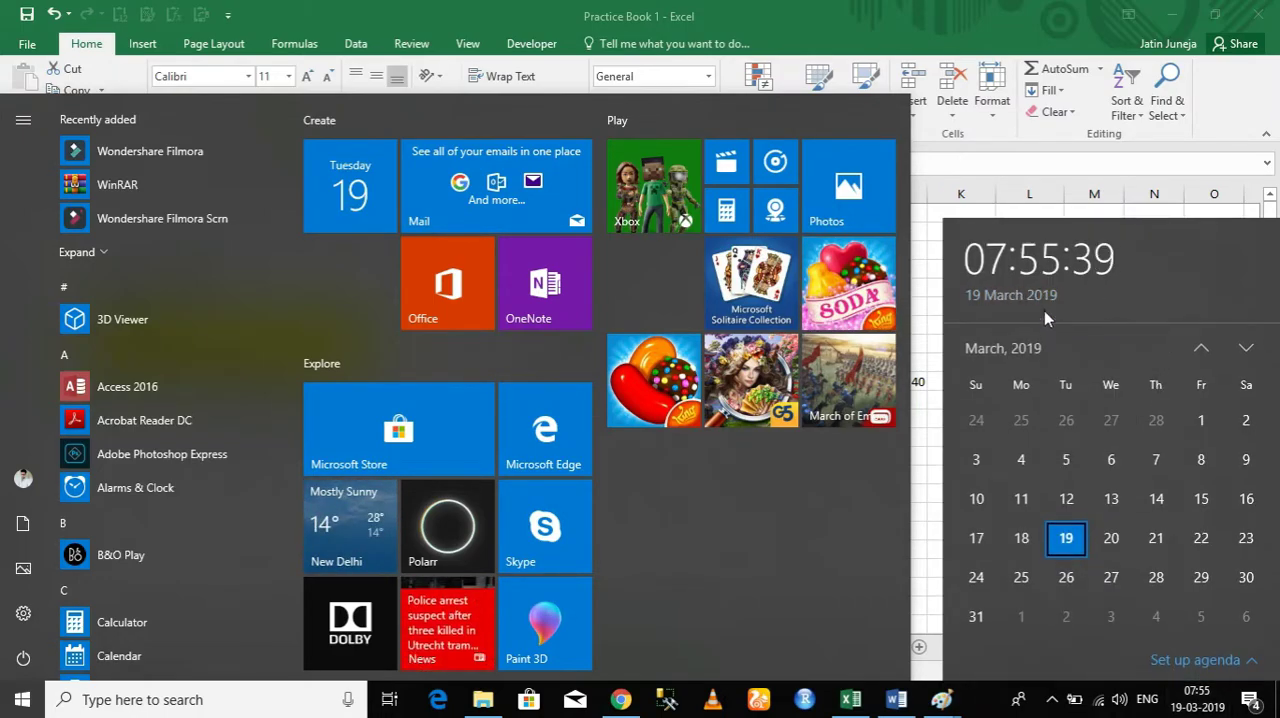
click(1199, 346)
click(1199, 346)
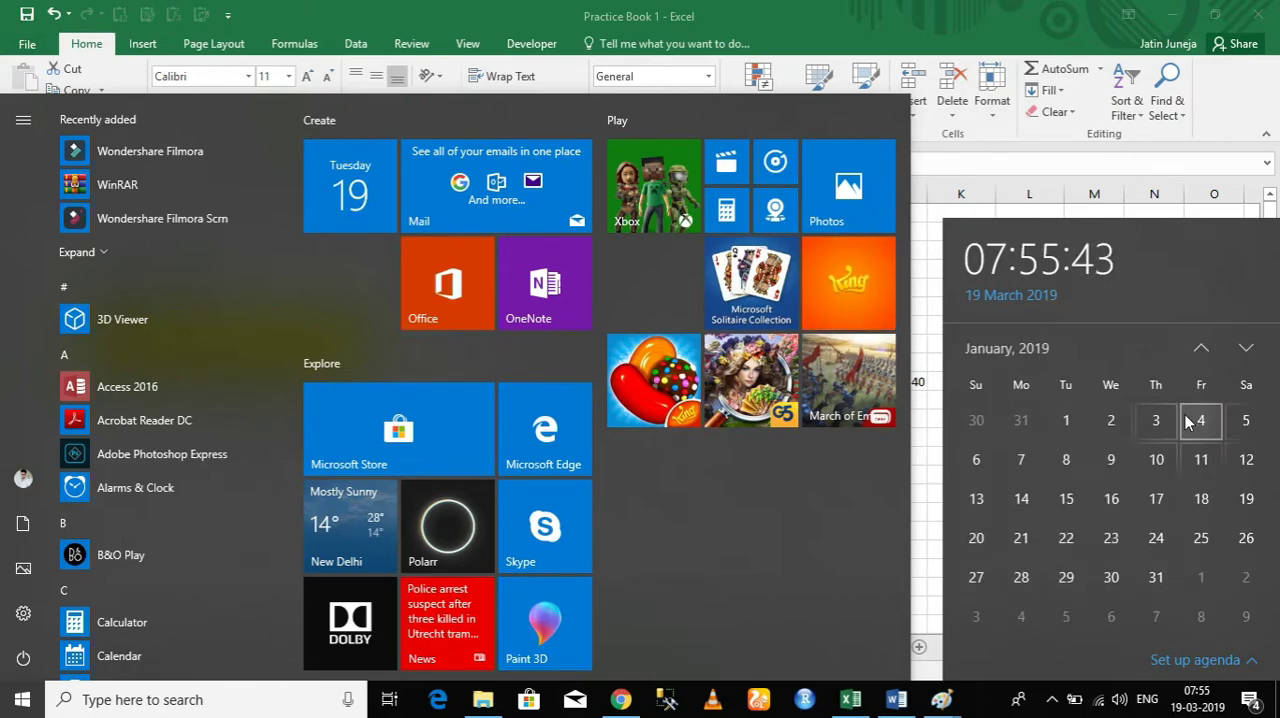
click(1035, 346)
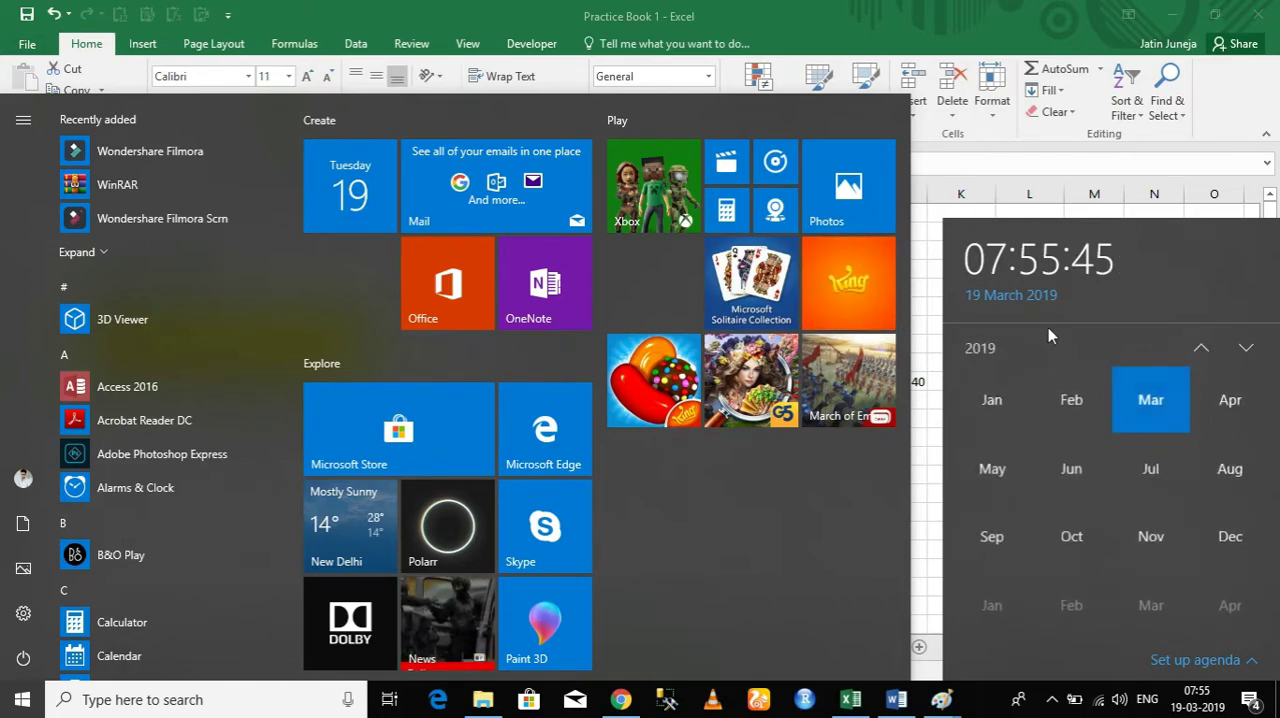
click(990, 372)
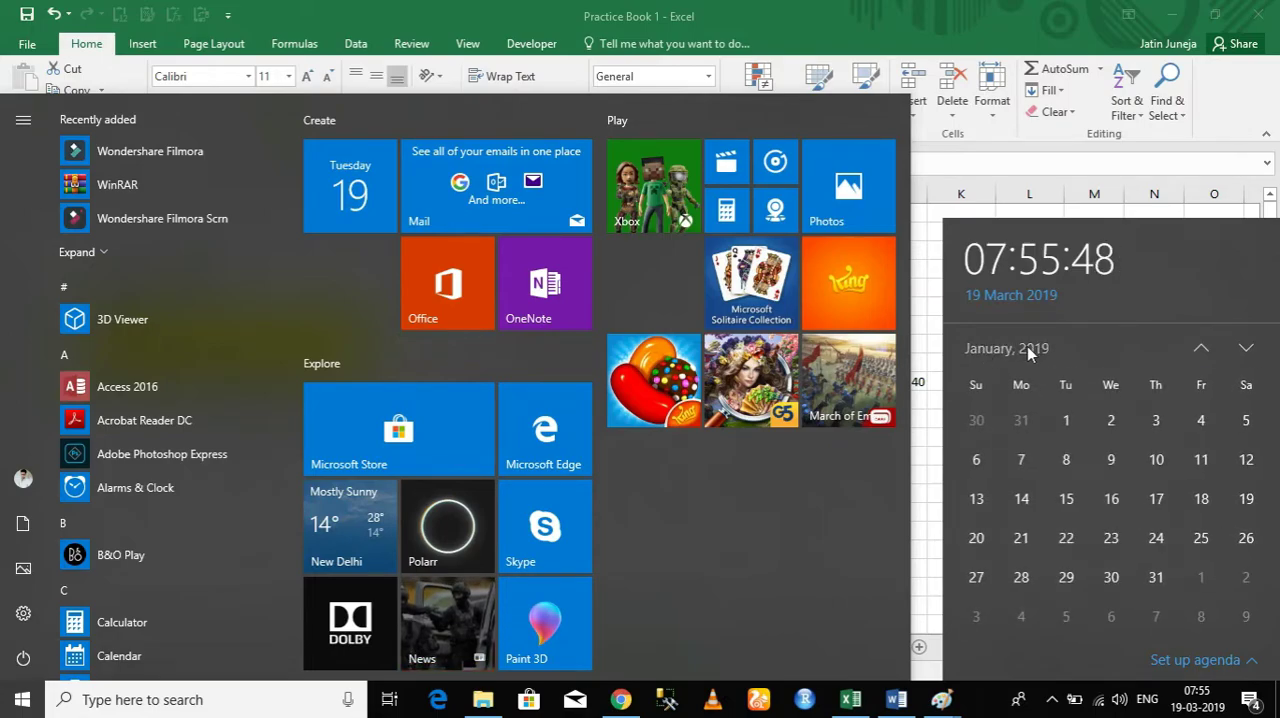
click(1027, 346)
click(990, 348)
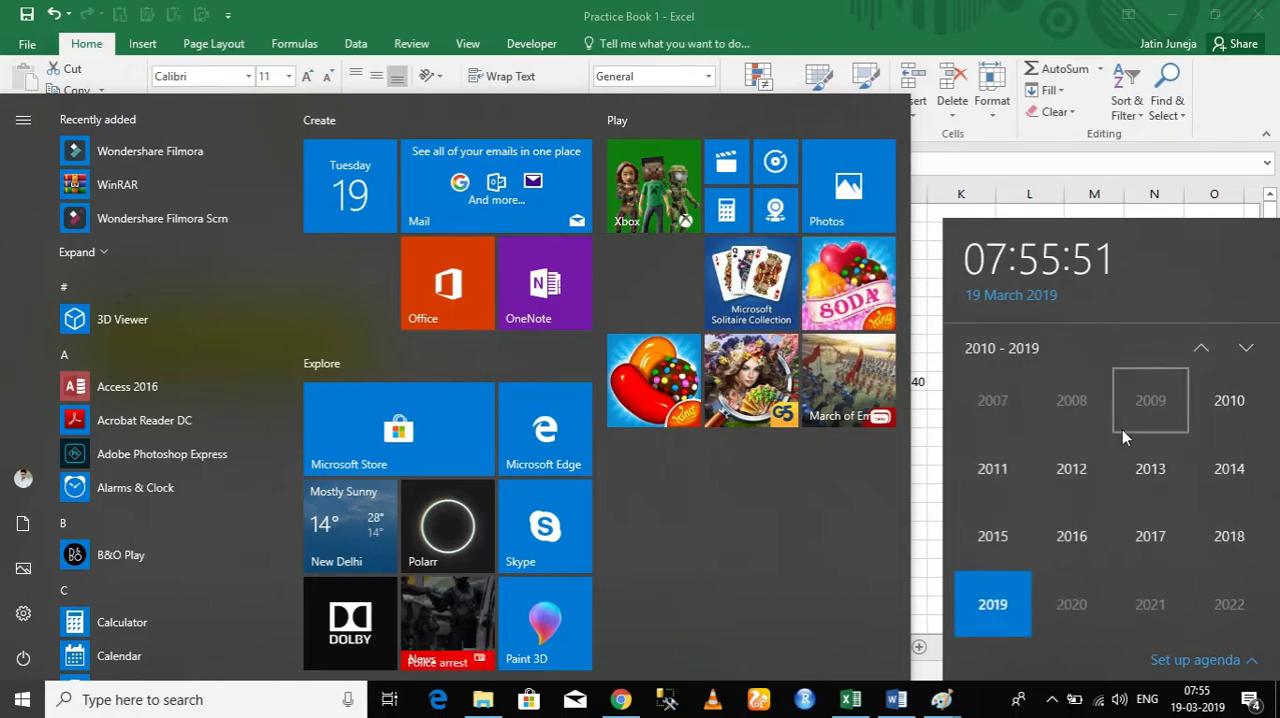
click(1003, 413)
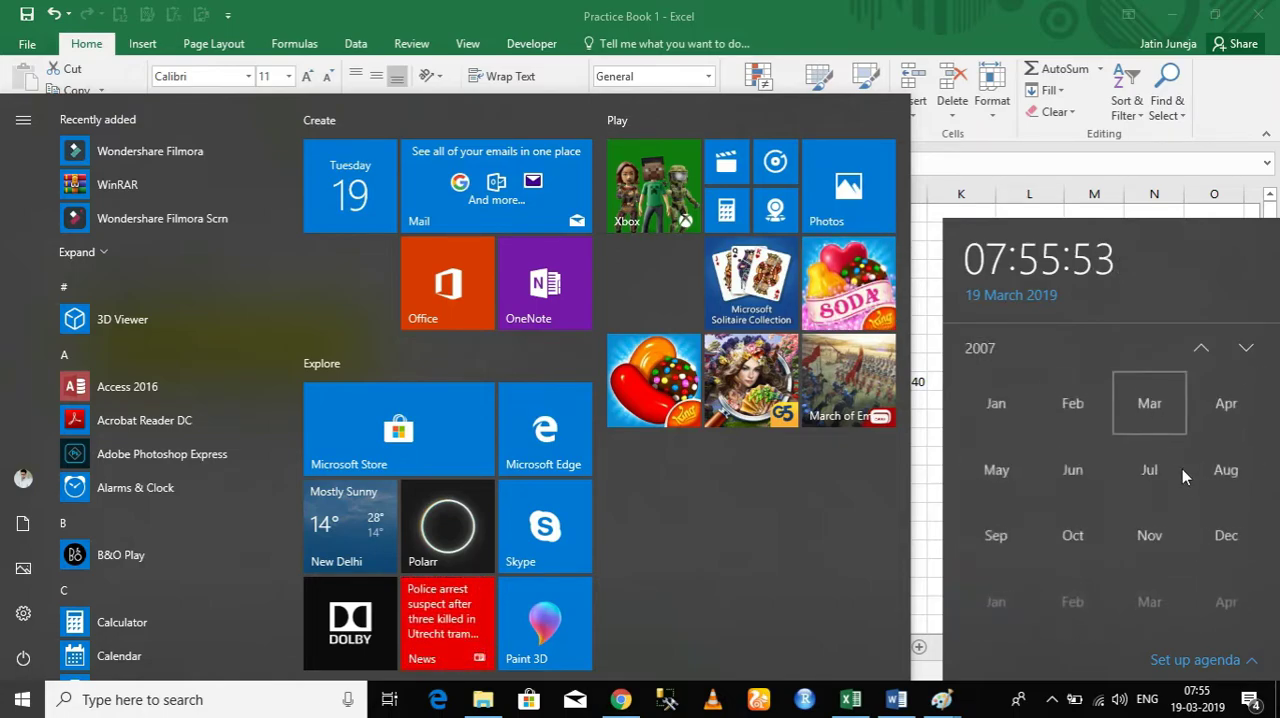
click(1012, 405)
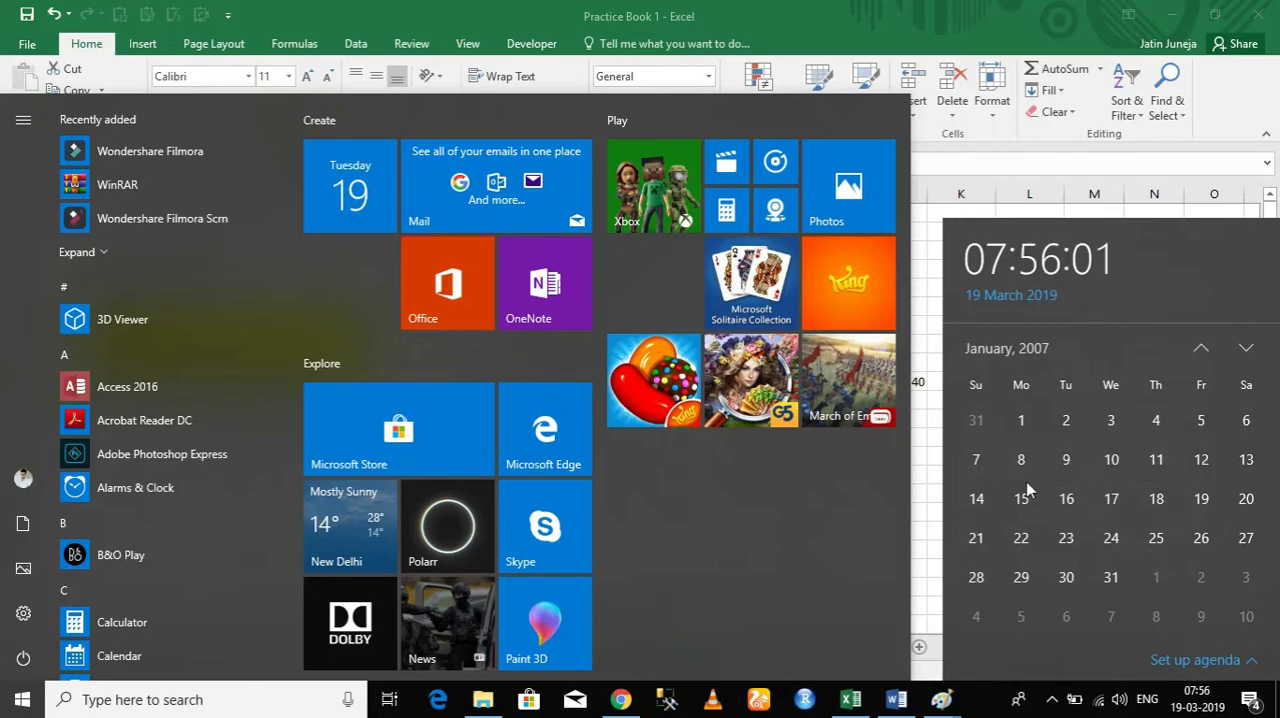
click(976, 459)
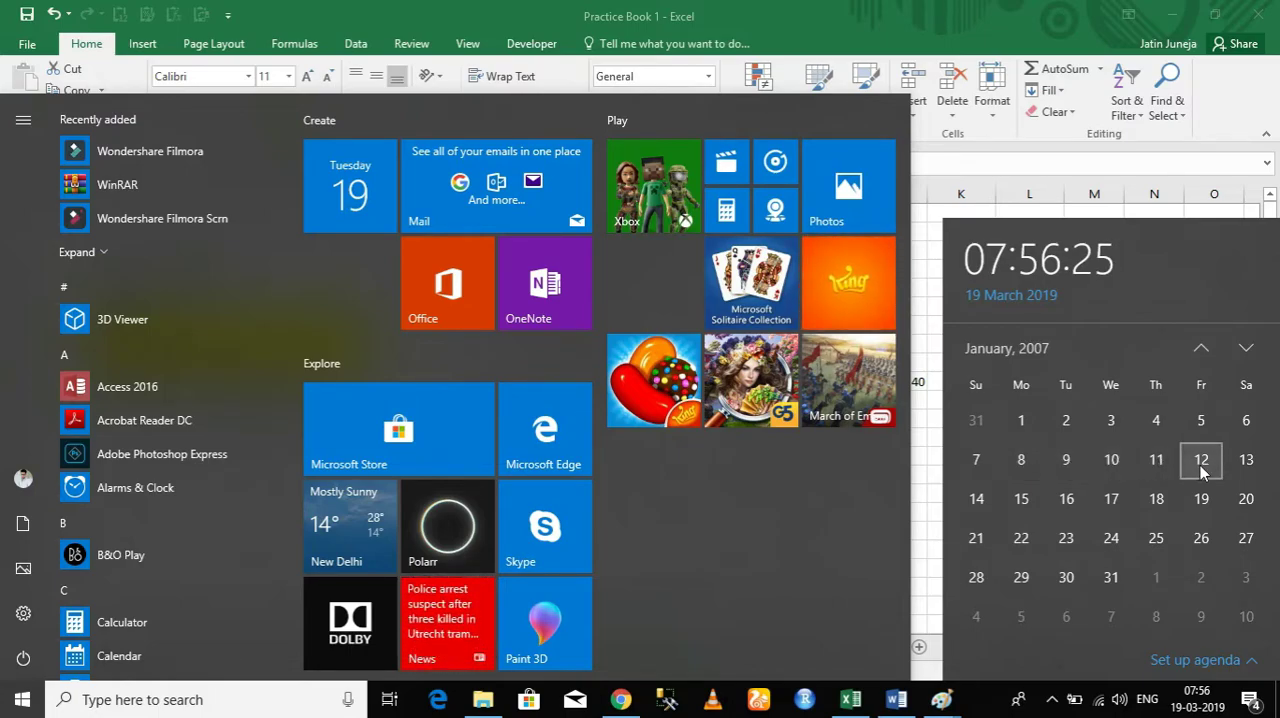
click(918, 247)
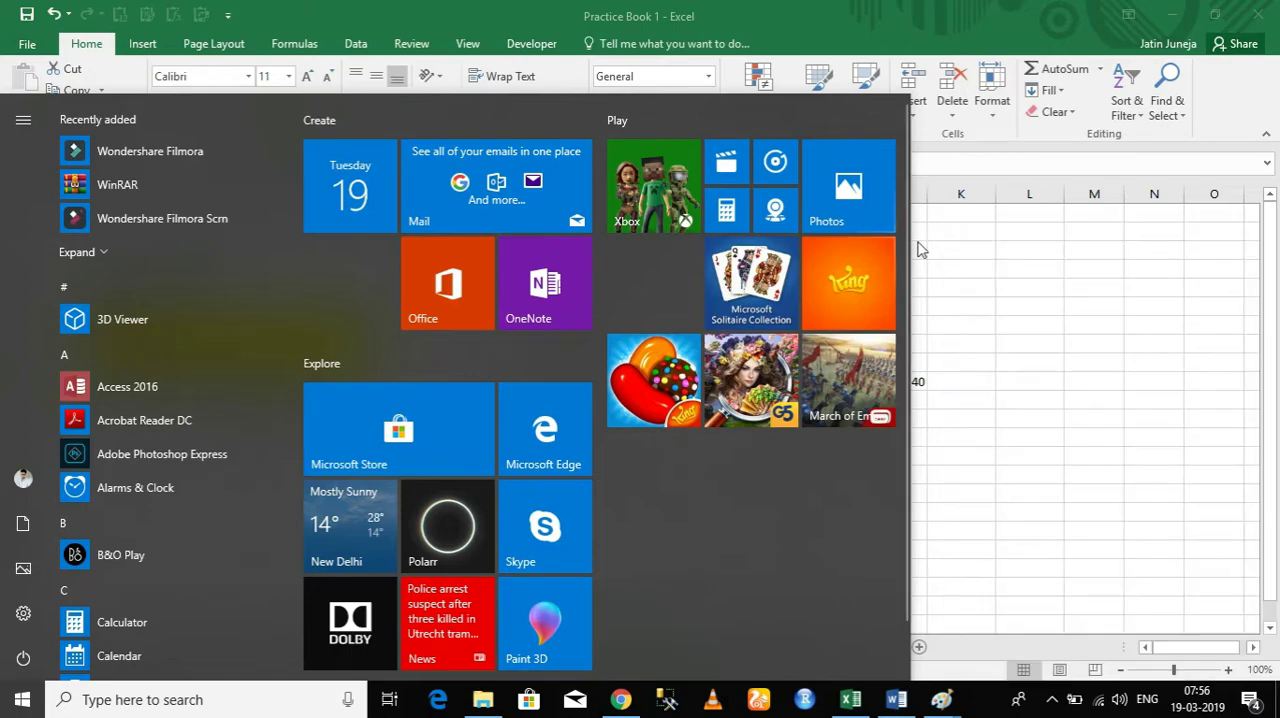
click(982, 288)
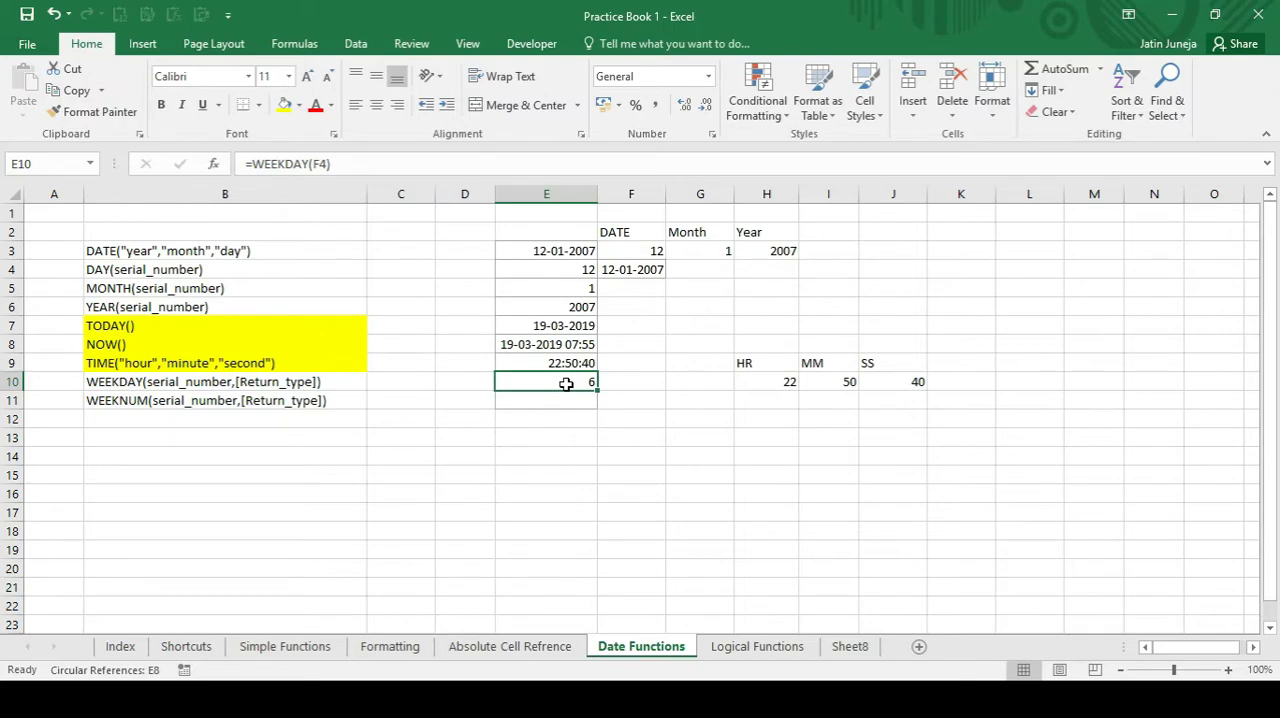
Enter the formula =WEEKNUM(F4) in cell E11, omitting the optional return type.
key(Return)
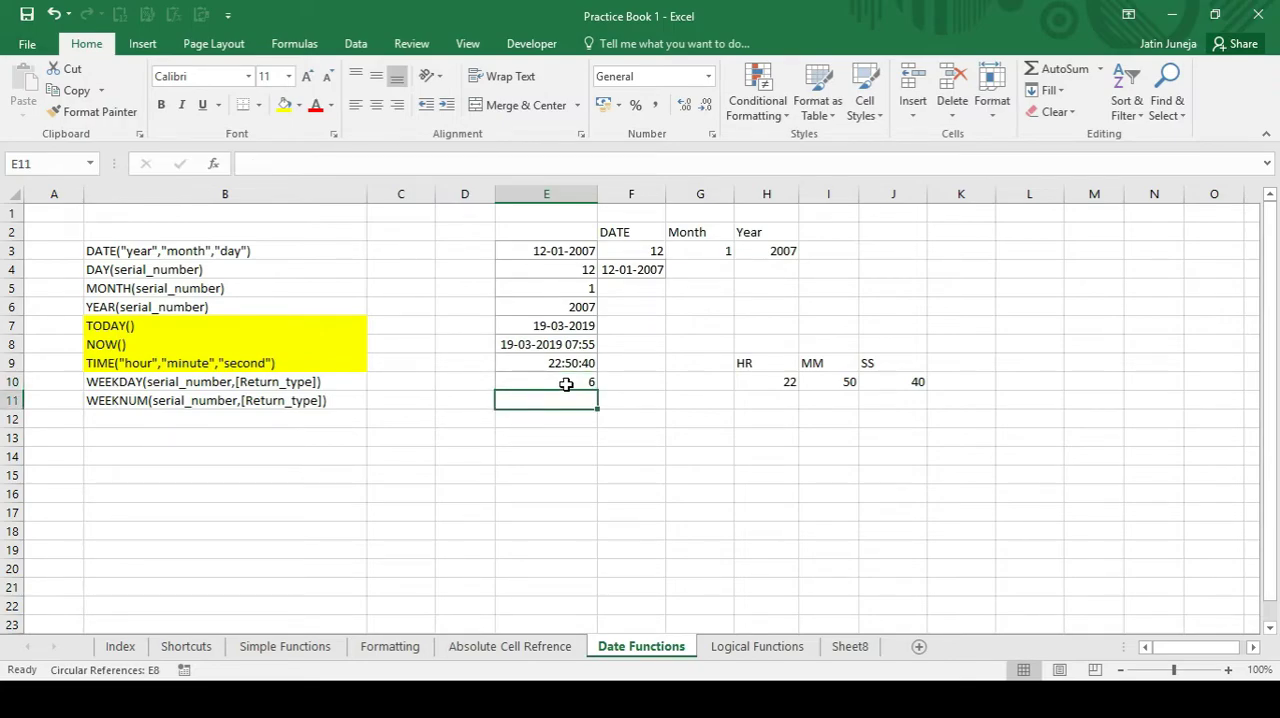
text(=week)
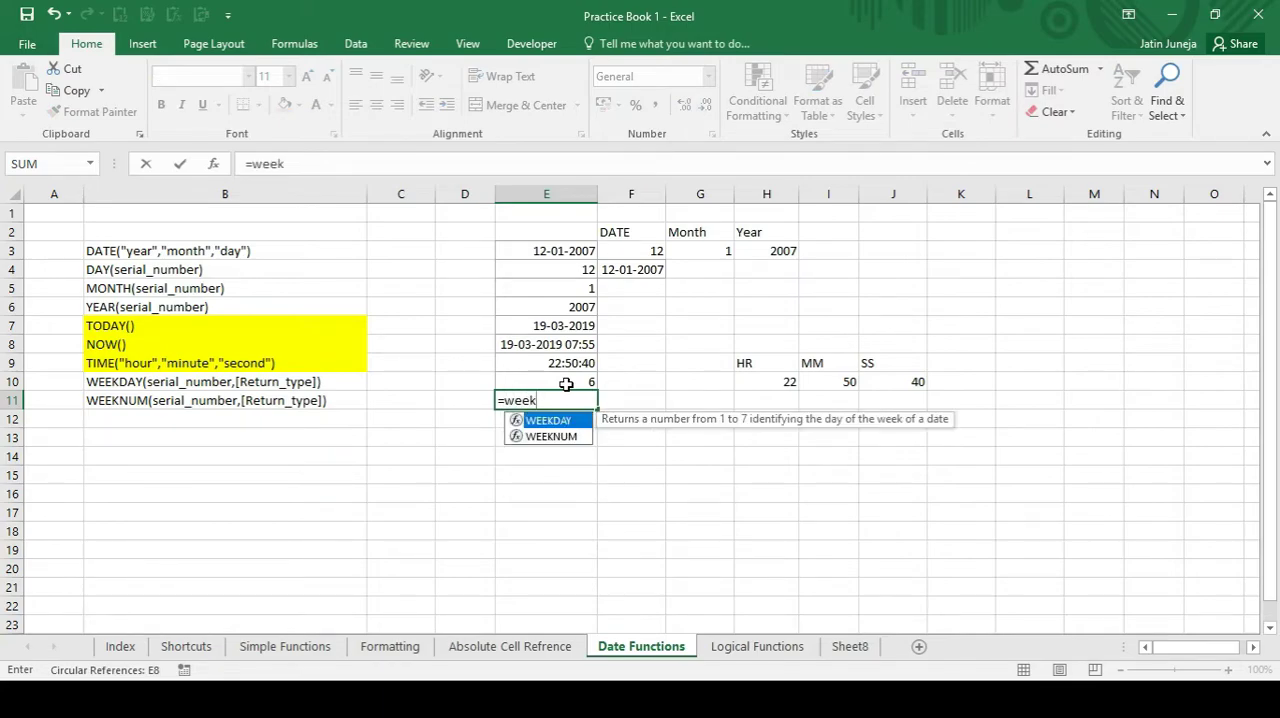
key(Down)
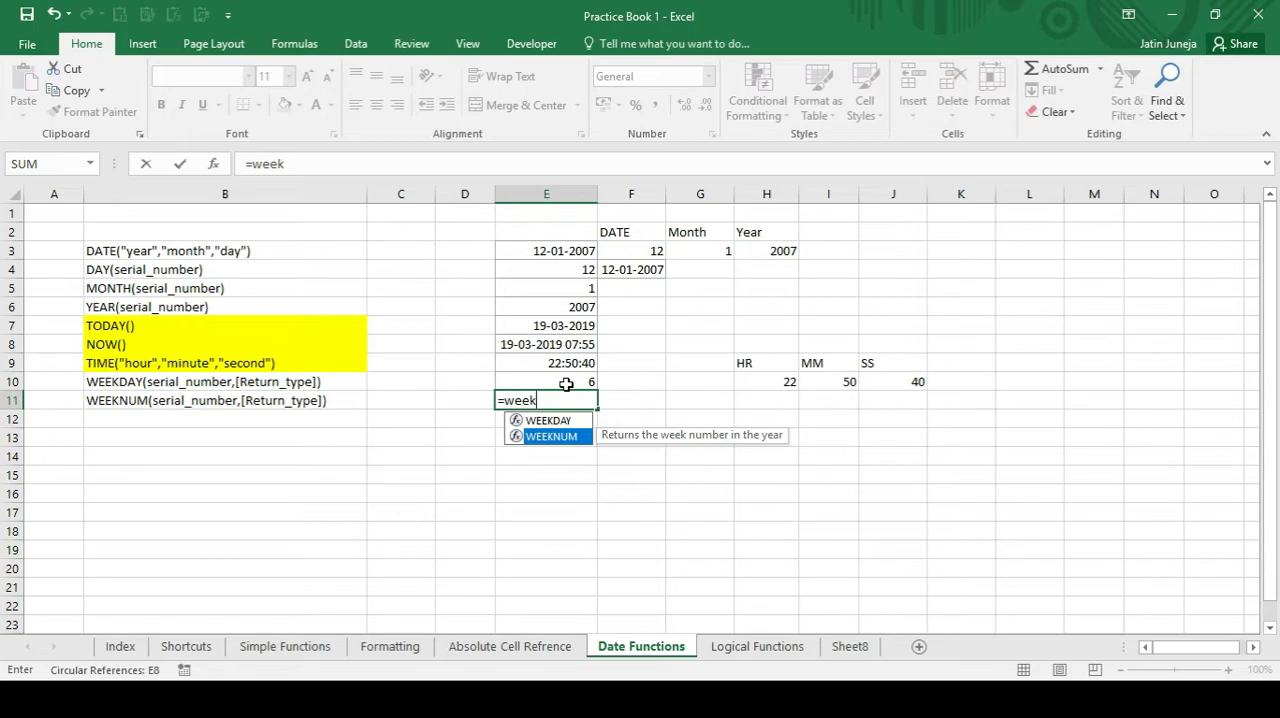
key(Tab)
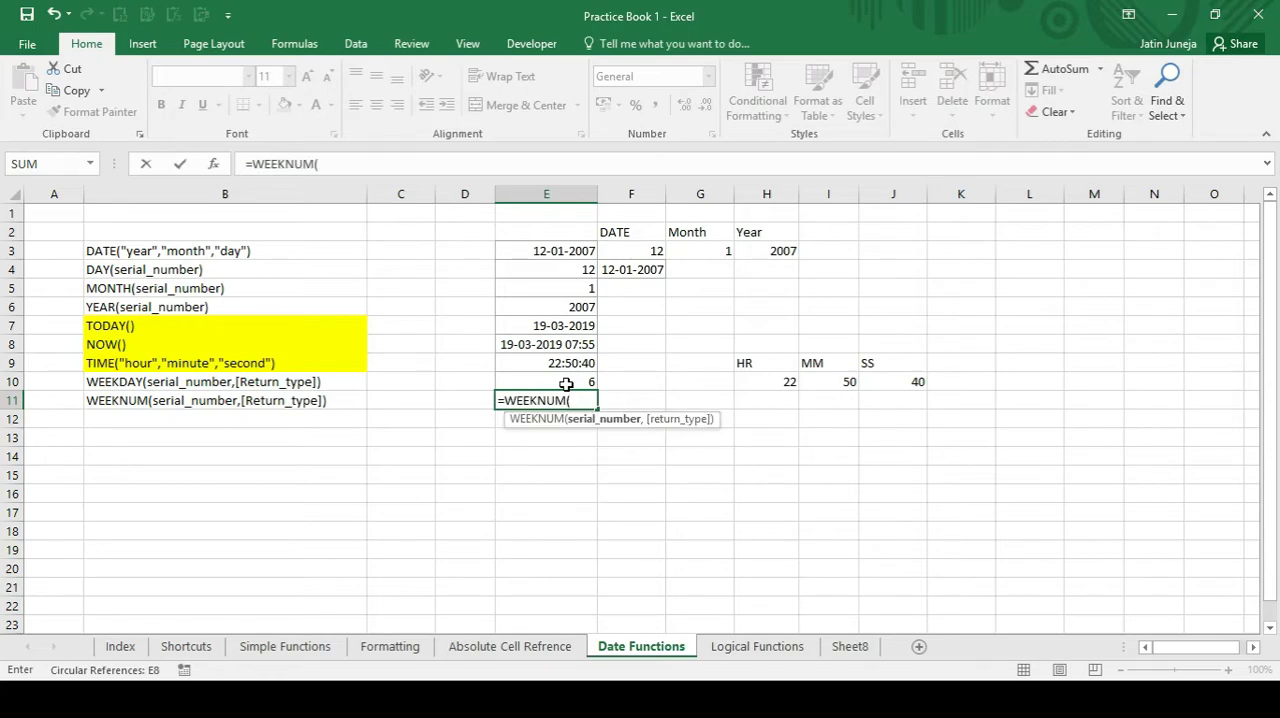
key(Right)
key(Up)
key(Up)
key(Up)
key(Up)
key(Up)
key(Up)
key(Up)
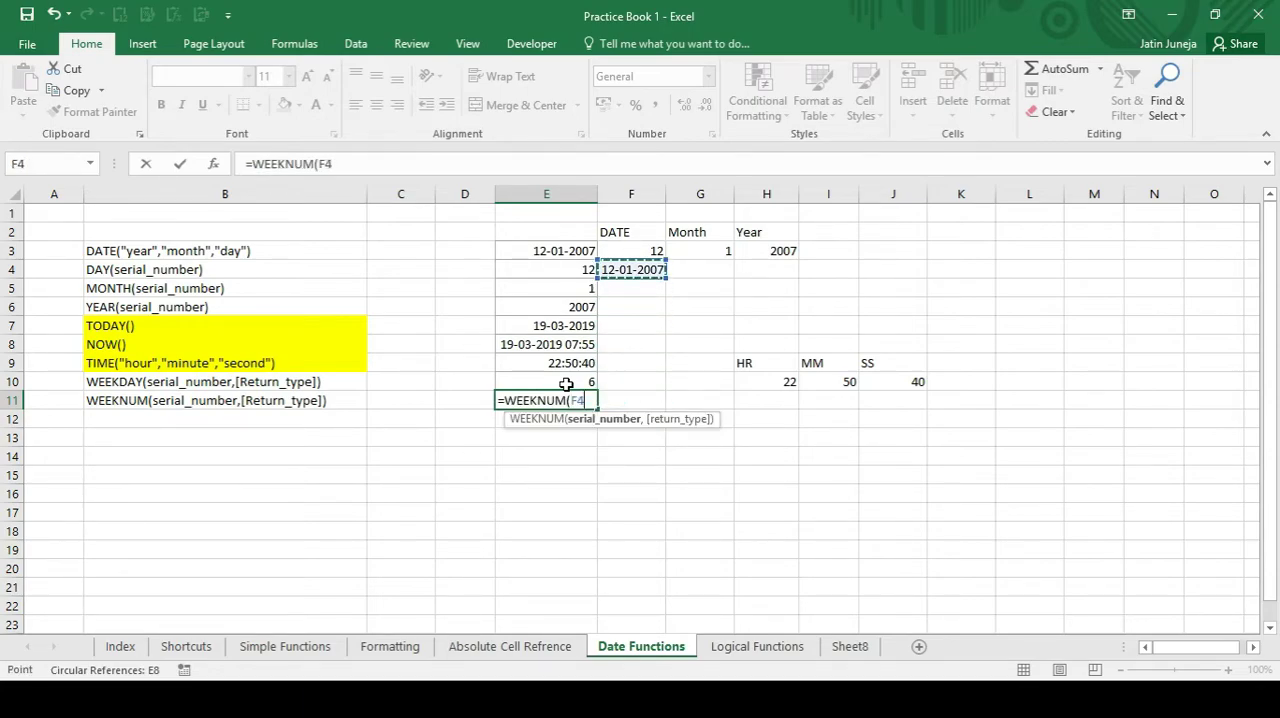
key(Return)
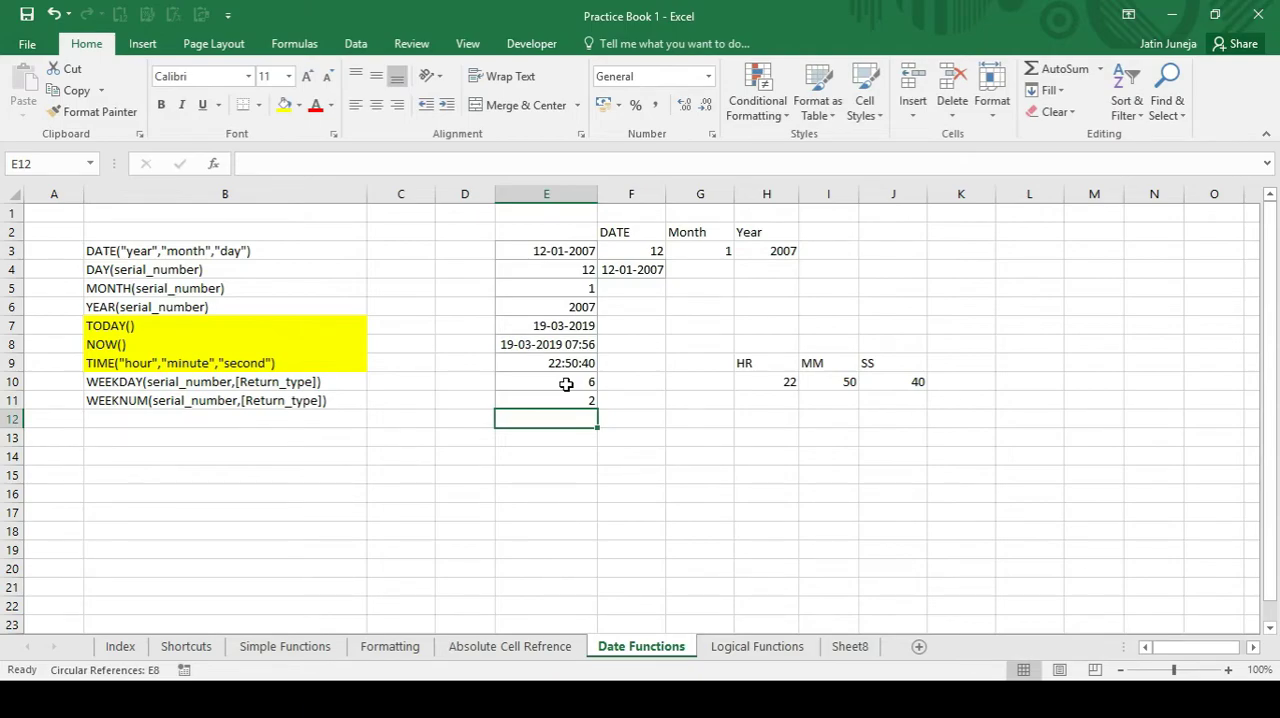
Compare the source date in F4 with the WEEKNUM formula and result in E11.
key(Up)
key(Right)
key(Up)
key(Right)
key(Up)
key(Up)
key(Up)
key(Left)
key(Up)
key(Up)
key(Up)
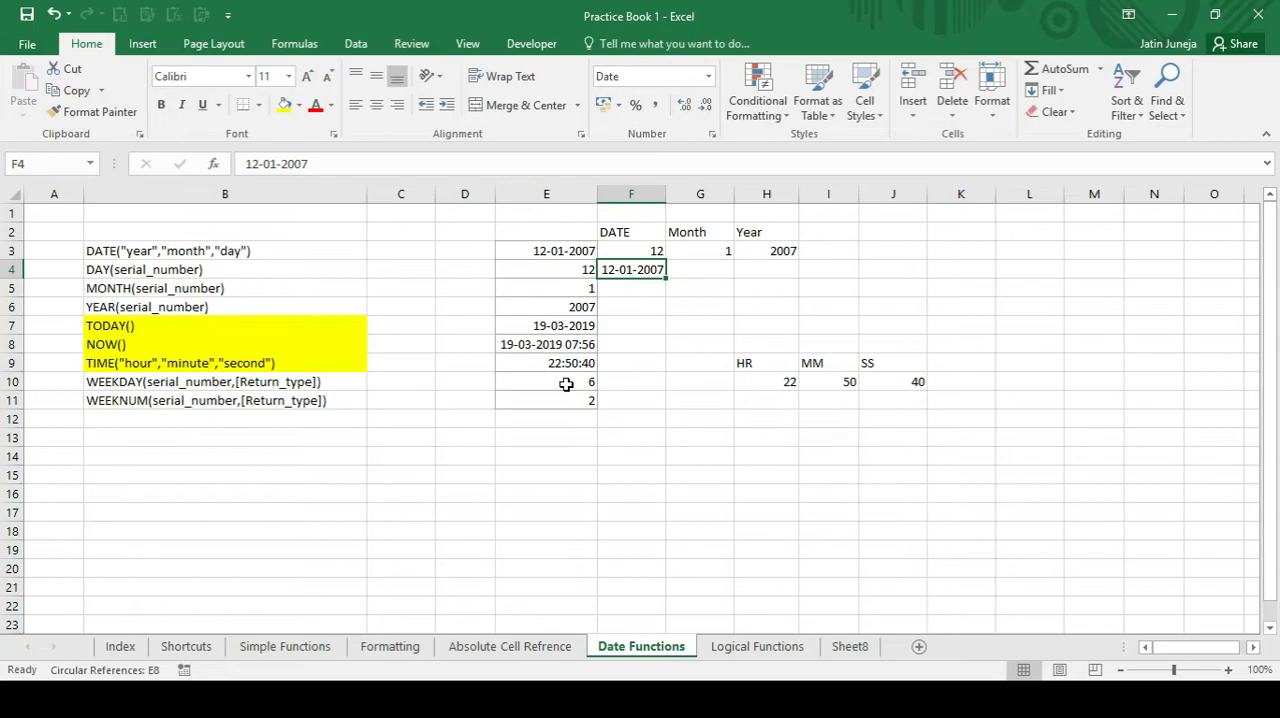
key(Down)
key(Down)
key(Down)
key(Down)
key(Down)
key(Down)
key(Down)
key(Left)
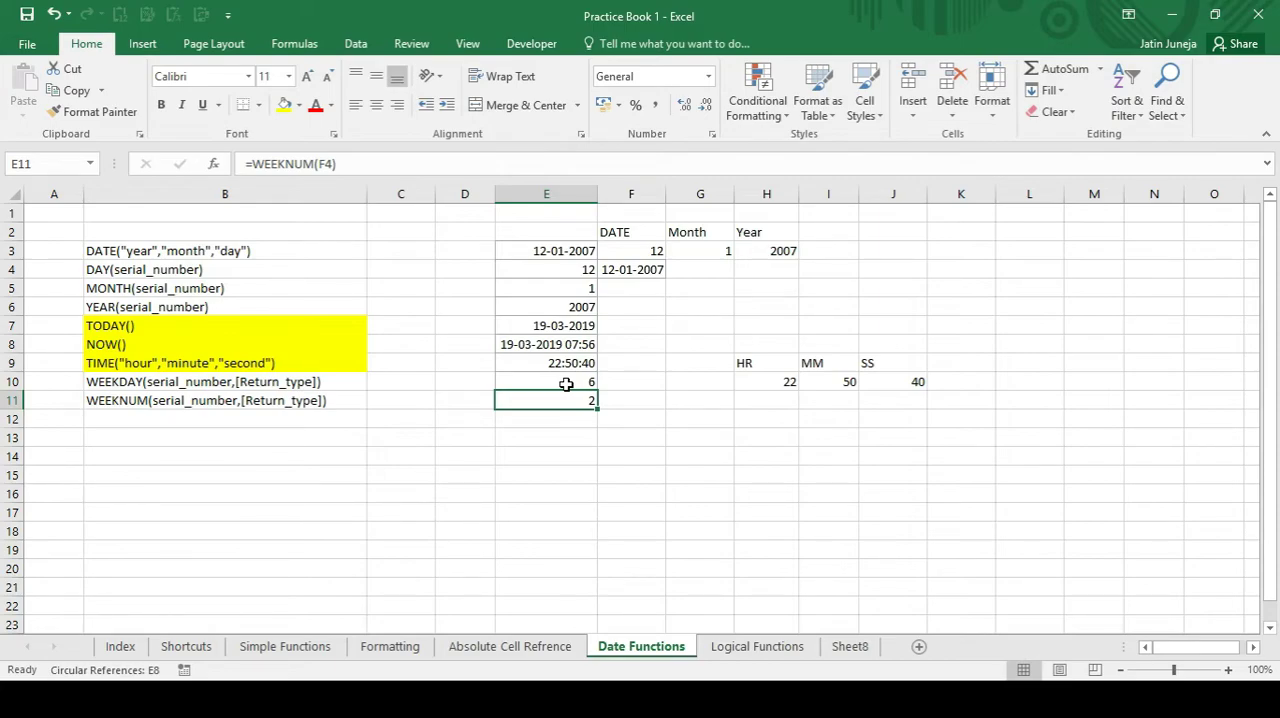
text(=)
text(WEEKDAY()
key(Tab)
key(Escape)
Replace the formula in E11 with =WEEKNUM(E7) to get the week number of the TODAY date, and reselect the cell.
text(=weekn)
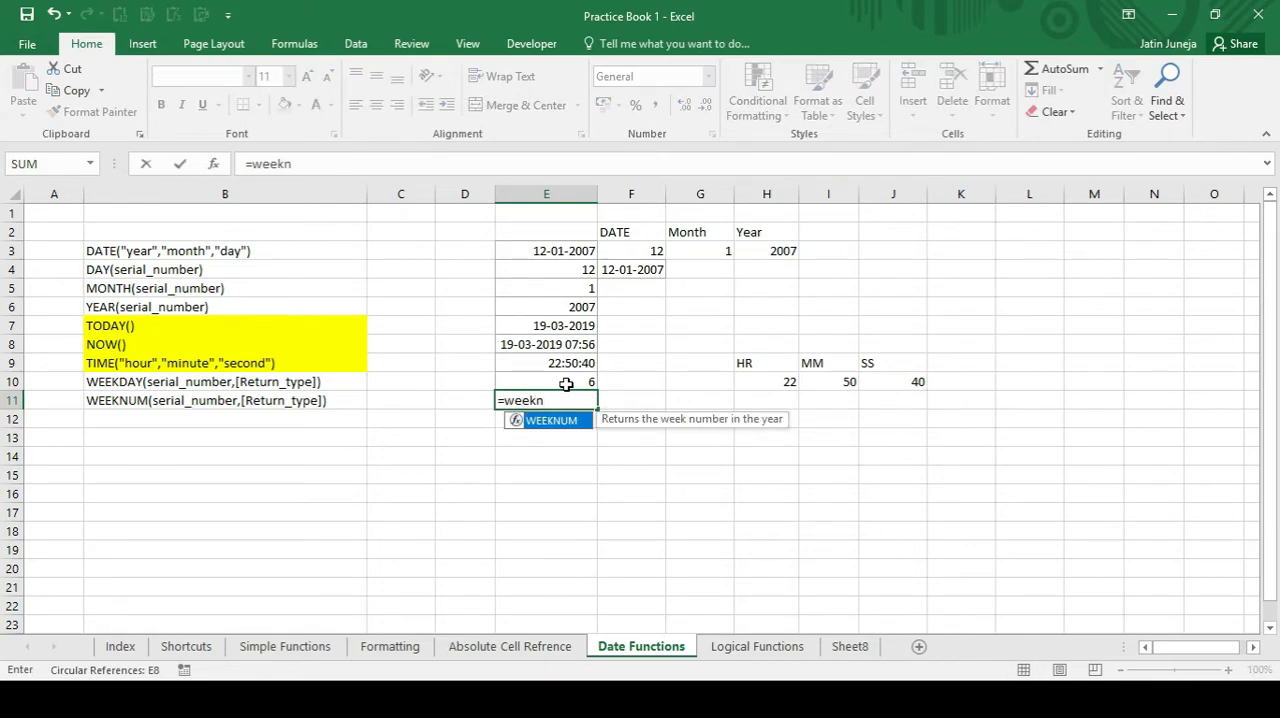
key(Tab)
key(Up)
key(Up)
key(Up)
key(Up)
key(Up)
key(Down)
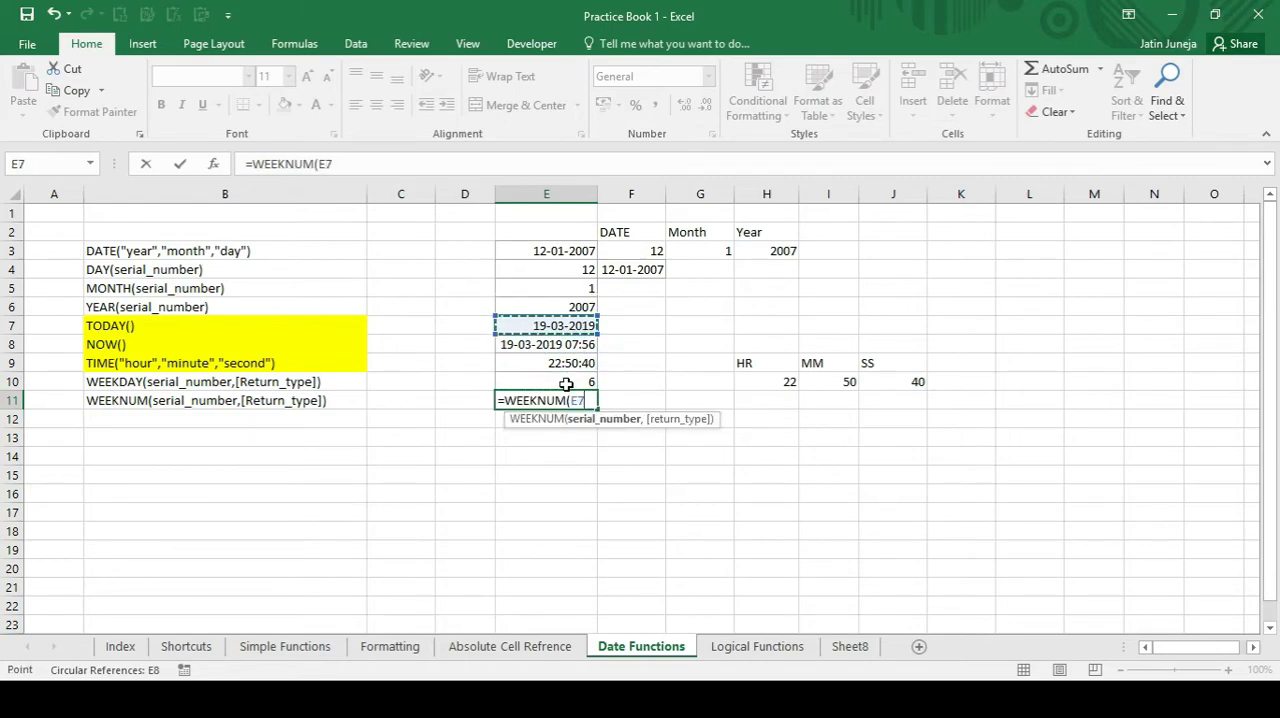
key(Return)
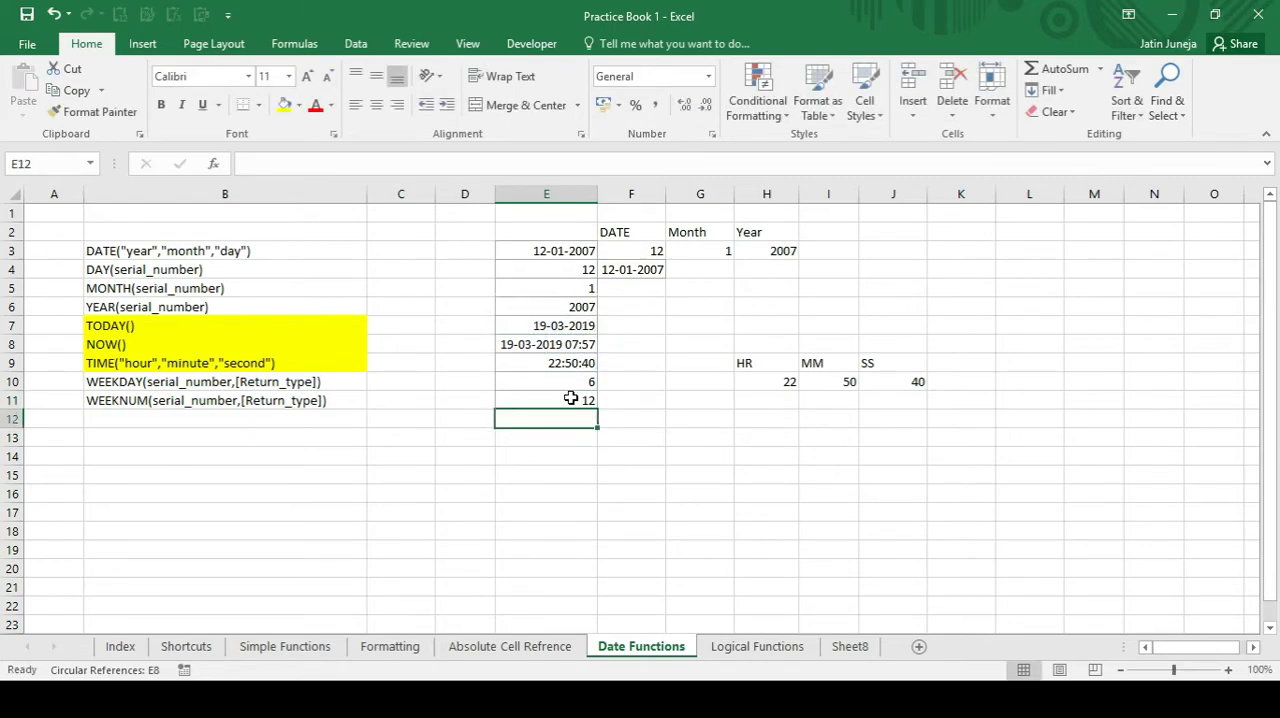
click(559, 399)
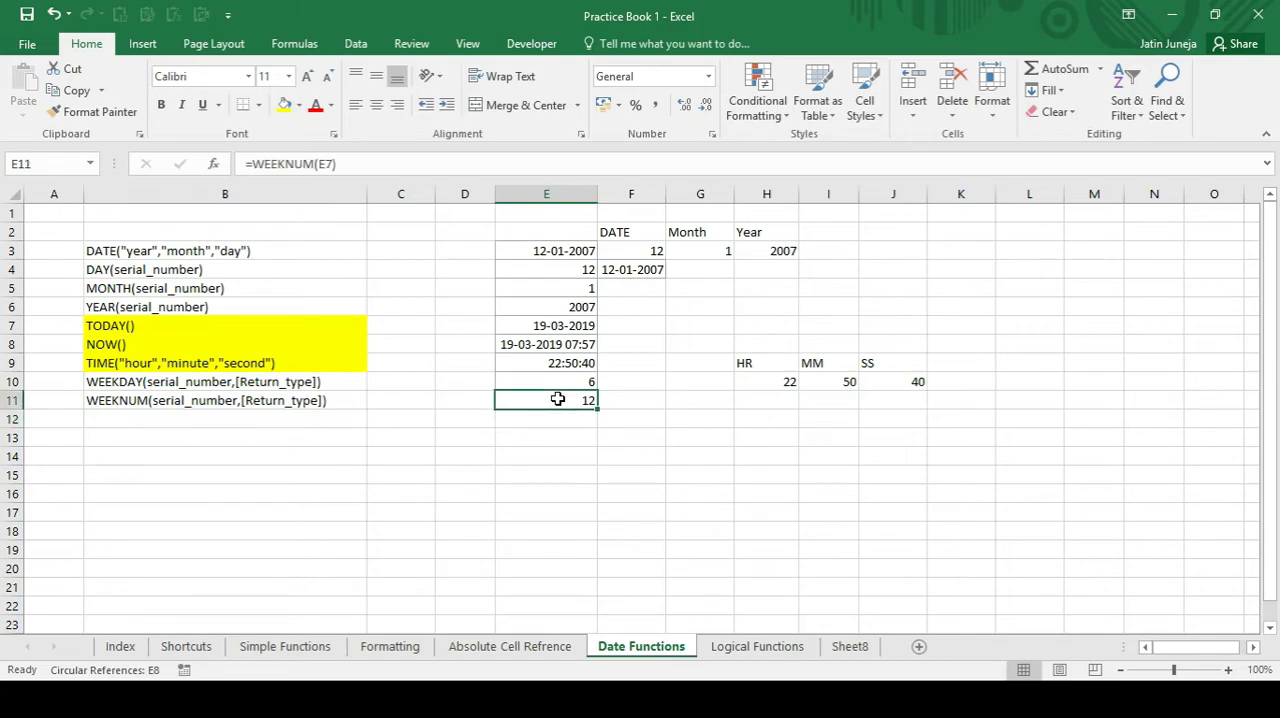